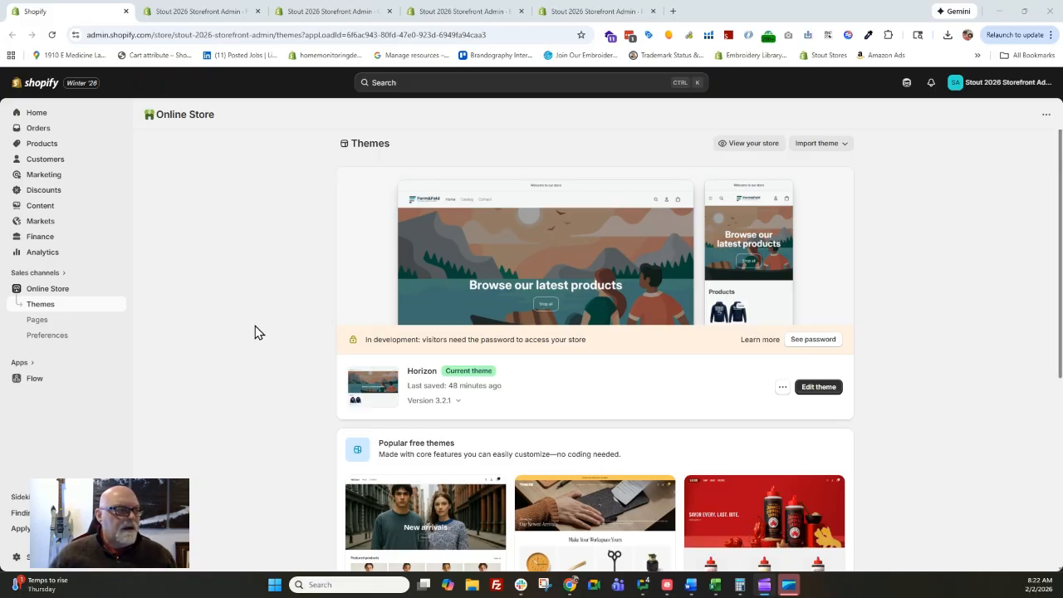
# View the store's home page and the Online Store themes
pyautogui.click(35, 116)
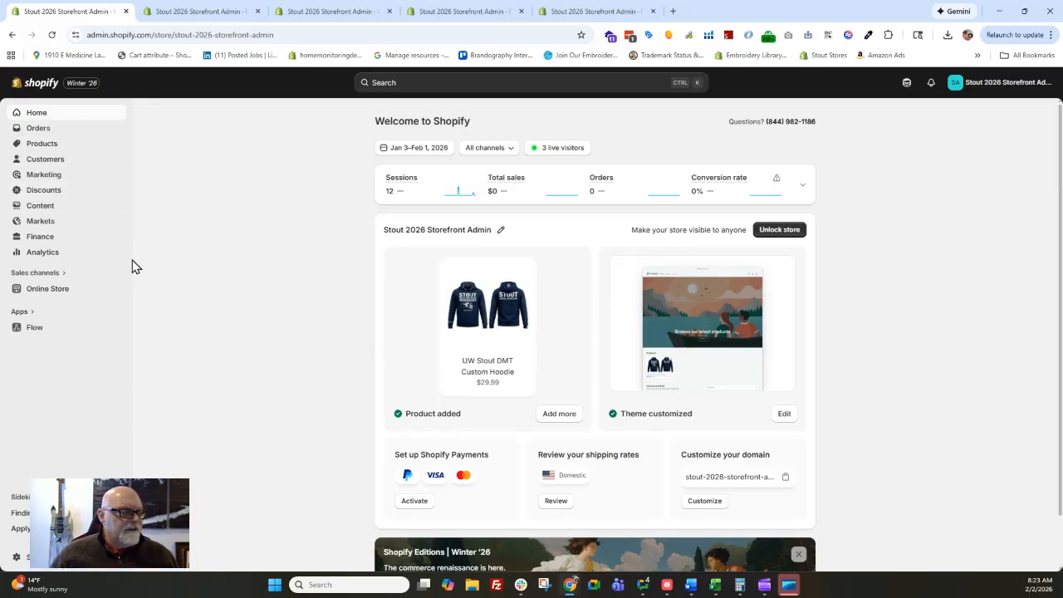
pyautogui.click(60, 291)
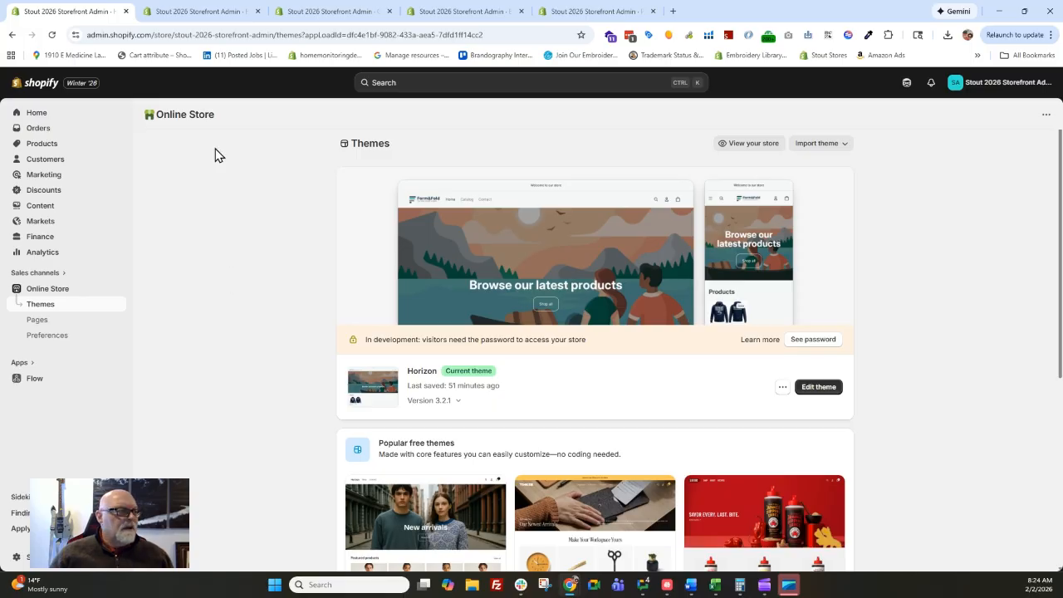
# Open the newest Form&Fold logo image from the store's Files for editing
pyautogui.click(174, 17)
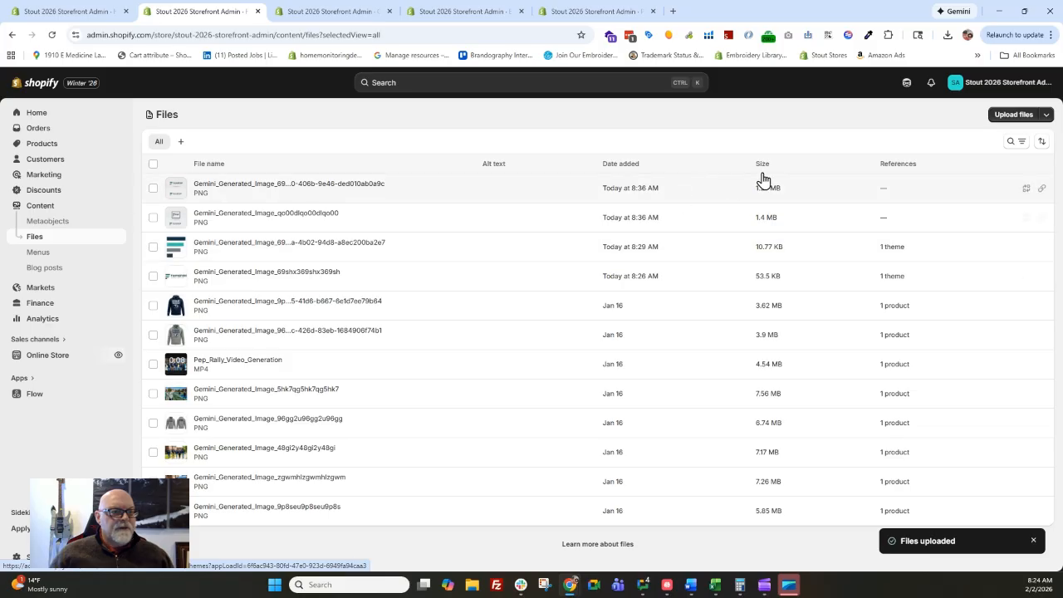
pyautogui.click(1003, 118)
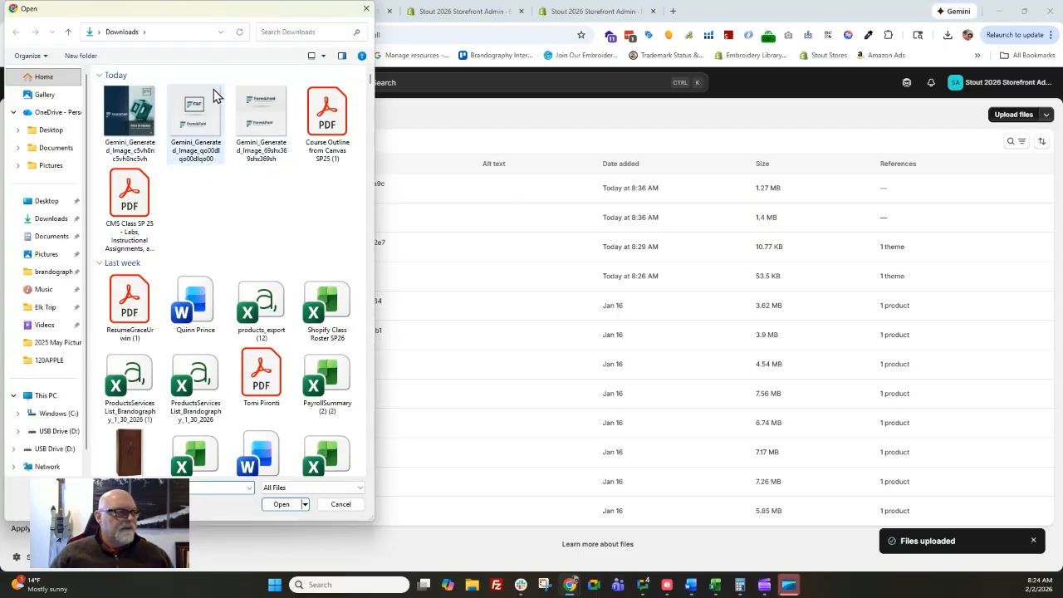
pyautogui.click(366, 10)
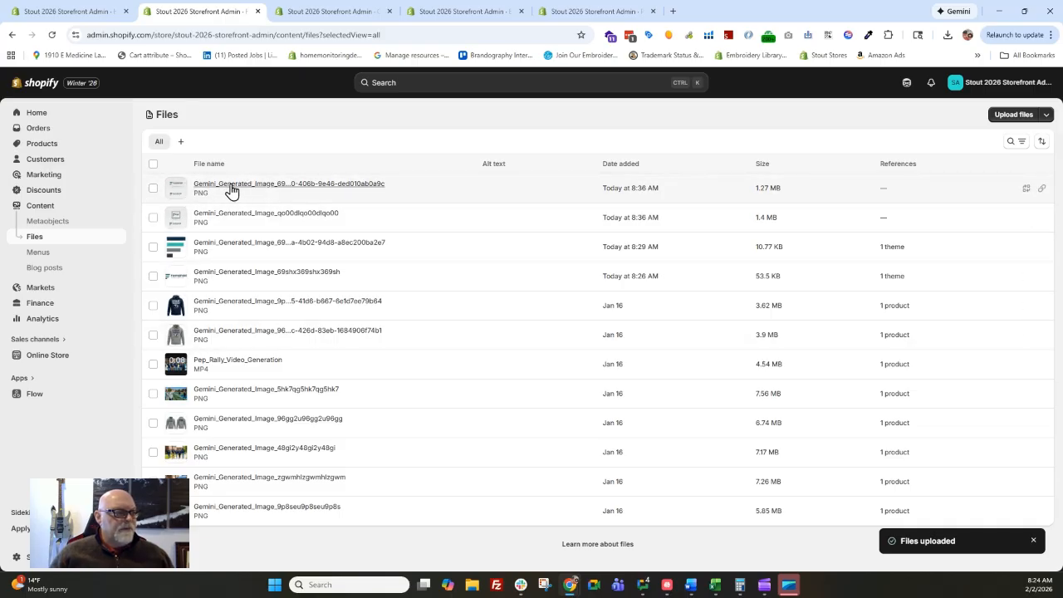
pyautogui.click(274, 187)
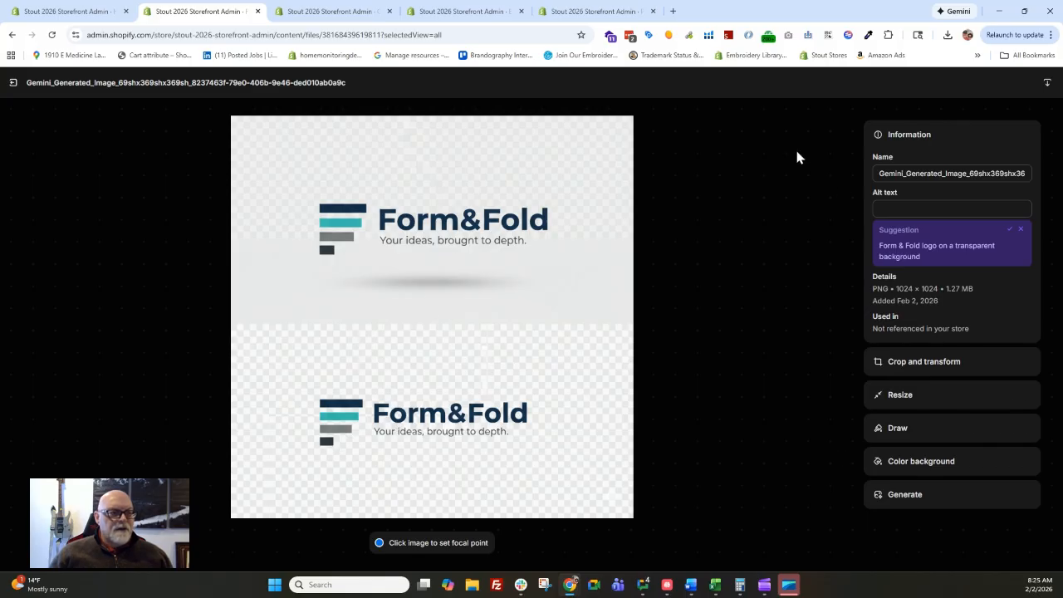
# Name the image "Form and Fold Logo" and set its alt text to "Form and fold logo for 3d printing on demand"
pyautogui.click(922, 174)
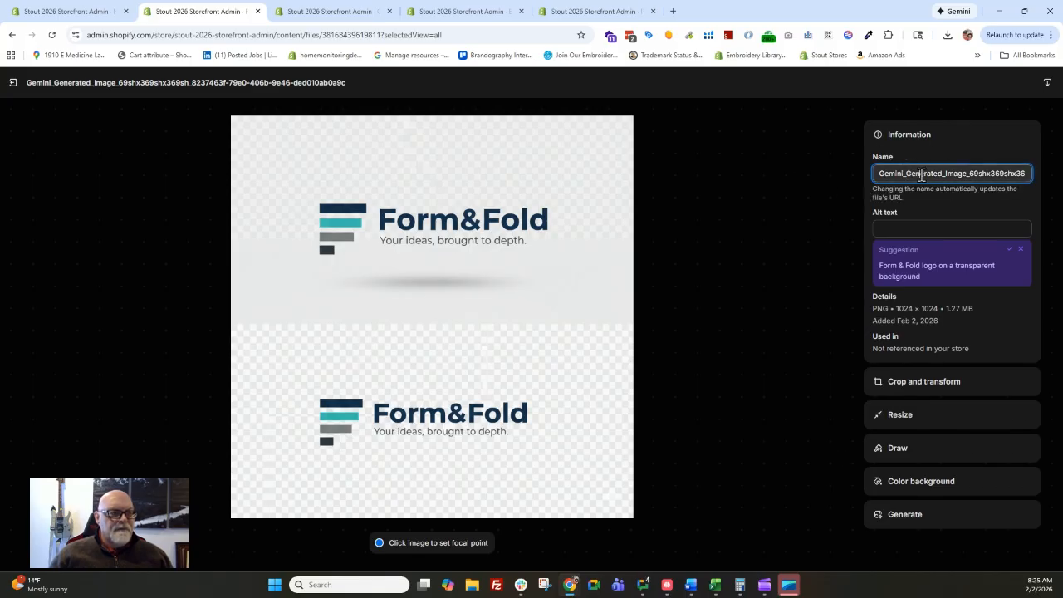
pyautogui.hotkey('ctrl', 'a')
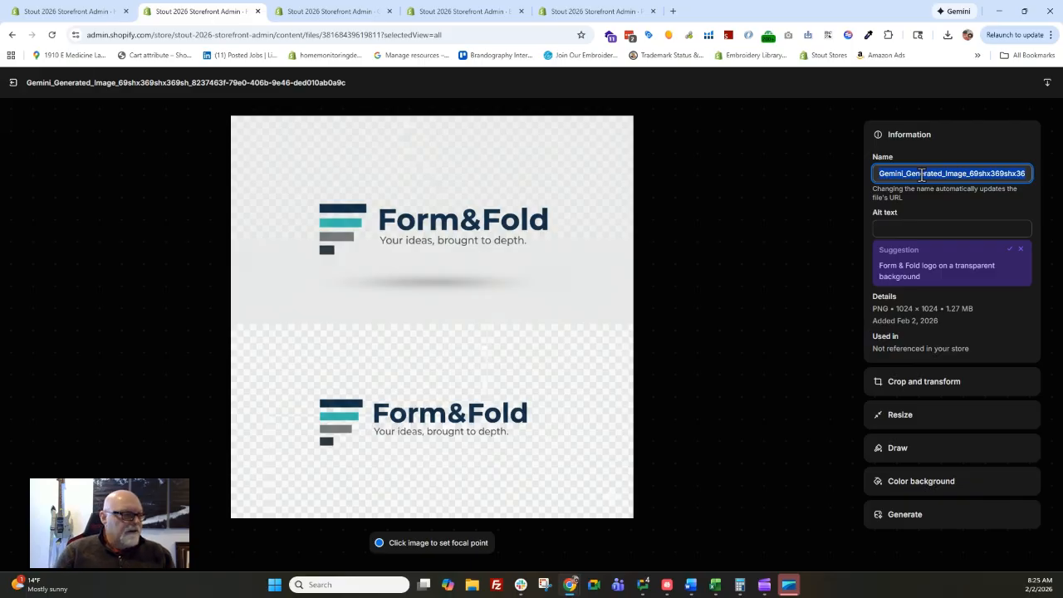
pyautogui.write('Form &')
pyautogui.press('BackSpace')
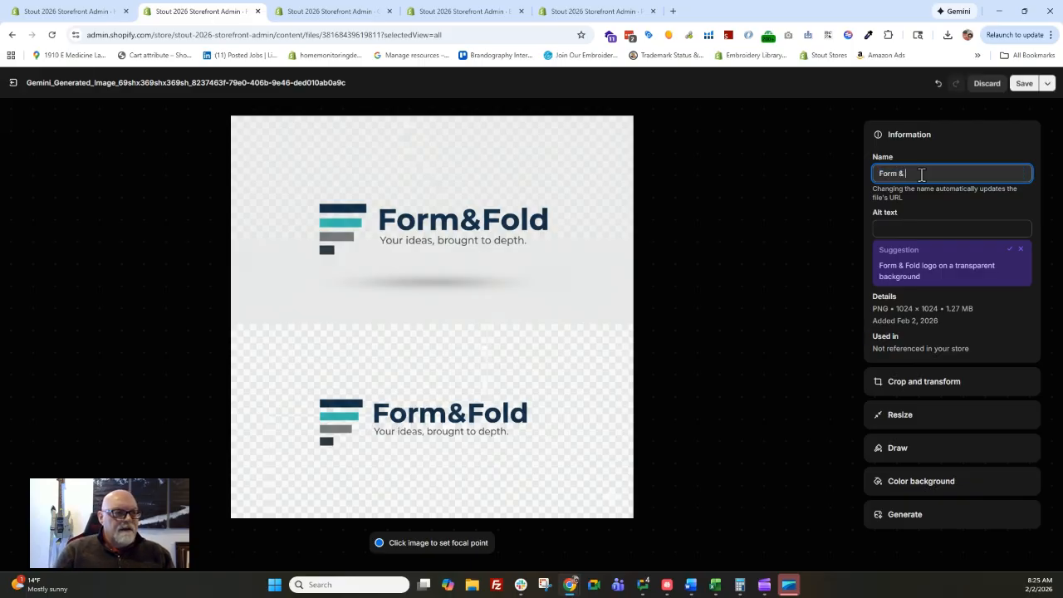
pyautogui.write('and Fold Logo')
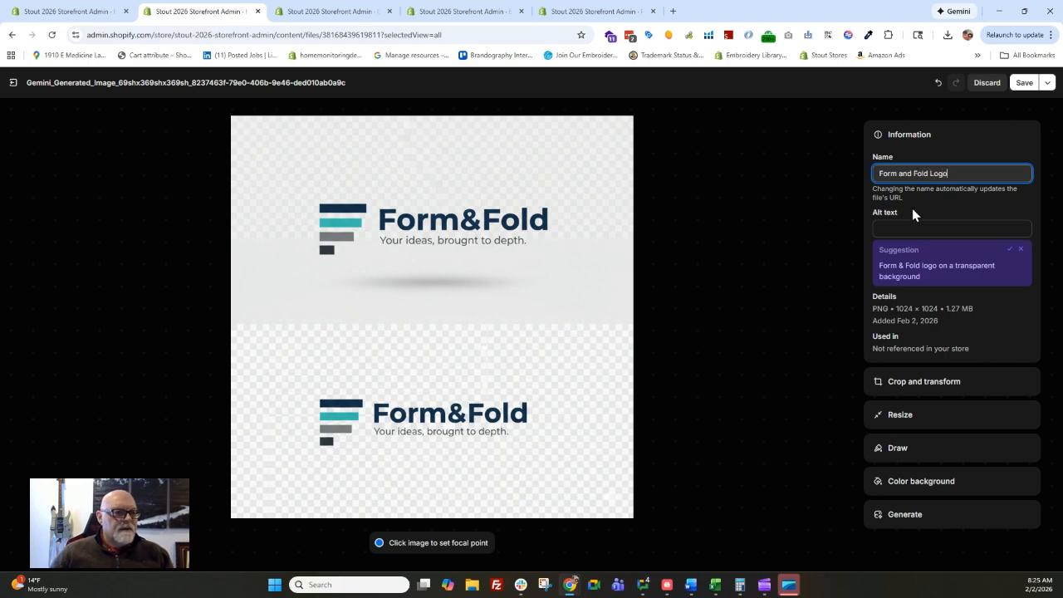
pyautogui.click(979, 229)
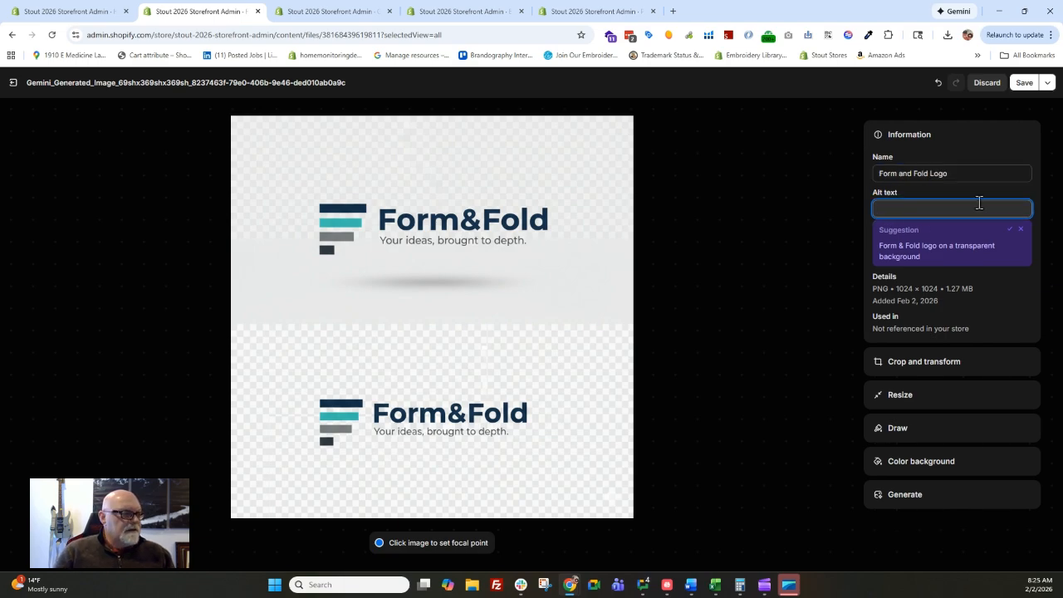
pyautogui.write('Form')
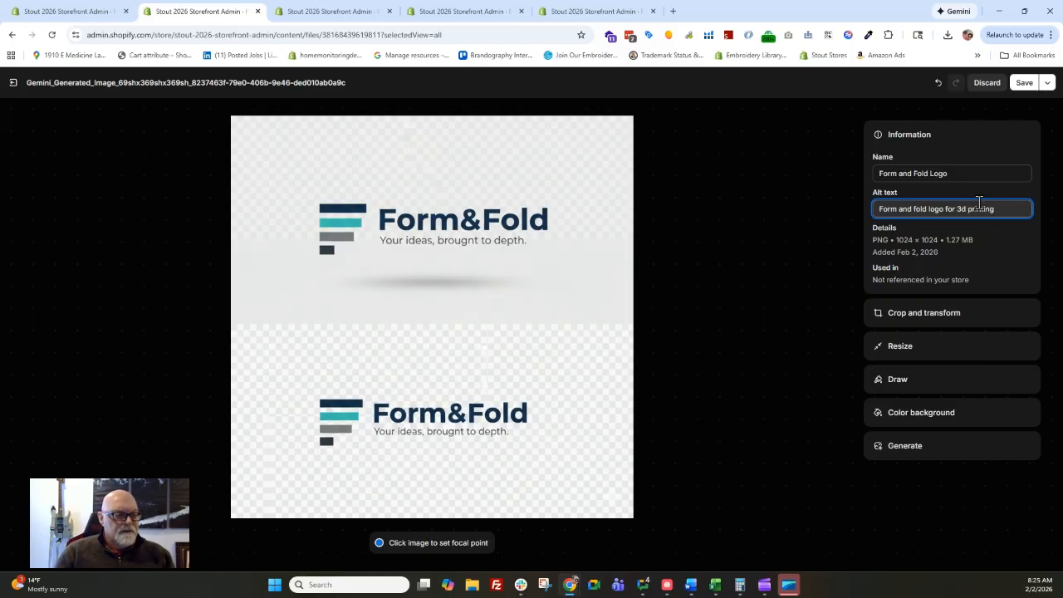
pyautogui.write('and')
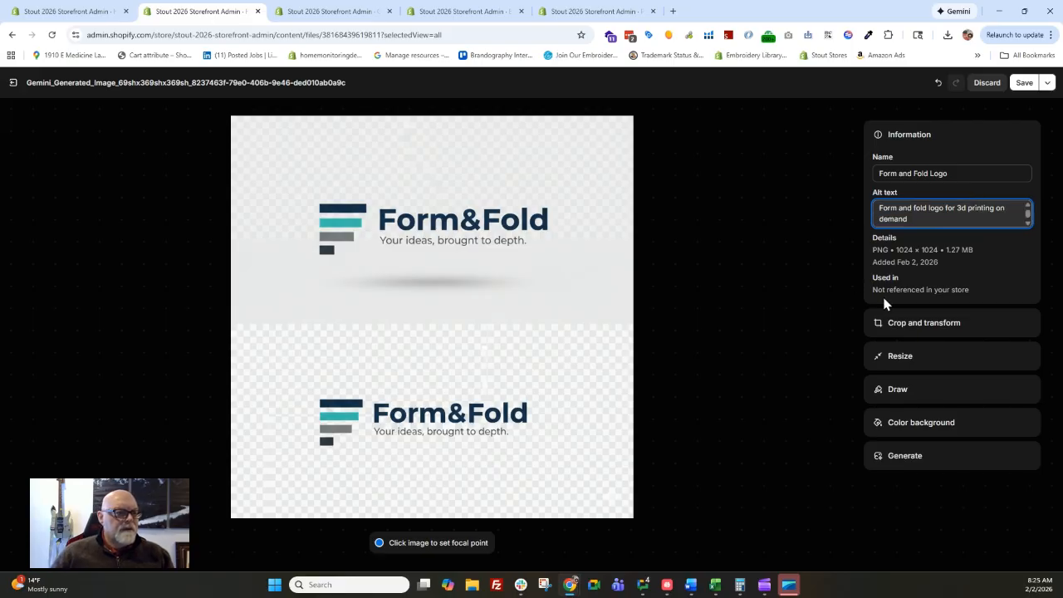
# Crop the image in freeform, landscape orientation, tightly around the lower Form&Fold logo with its tagline
pyautogui.click(903, 326)
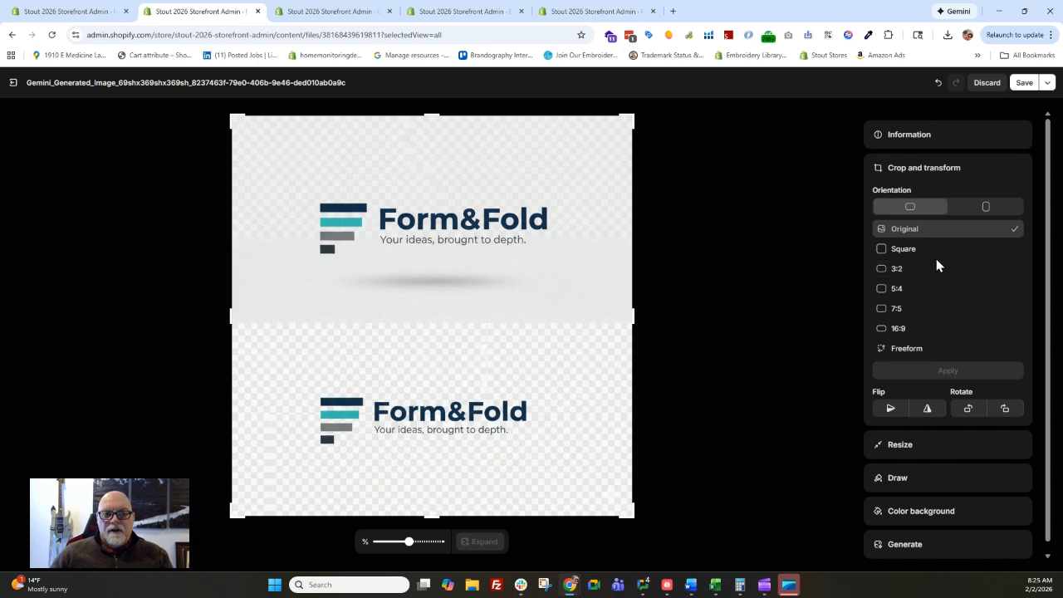
pyautogui.click(987, 208)
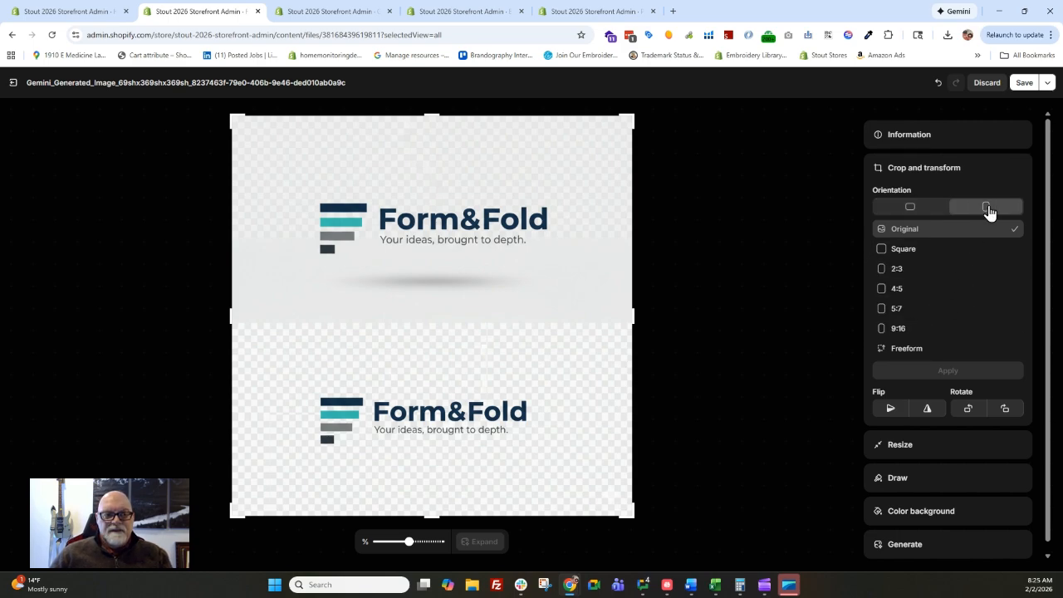
pyautogui.click(907, 209)
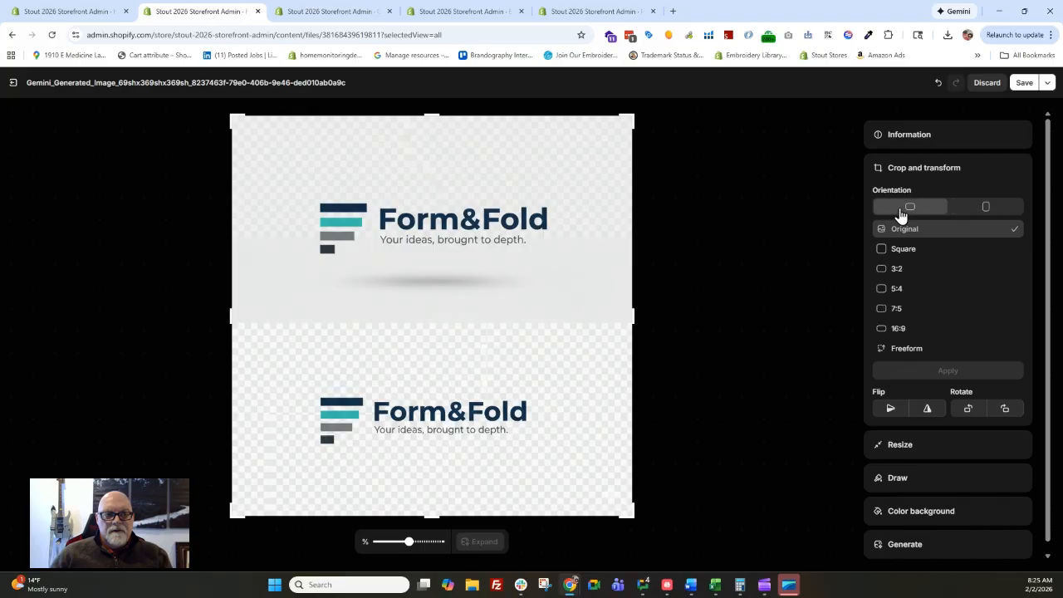
pyautogui.click(911, 352)
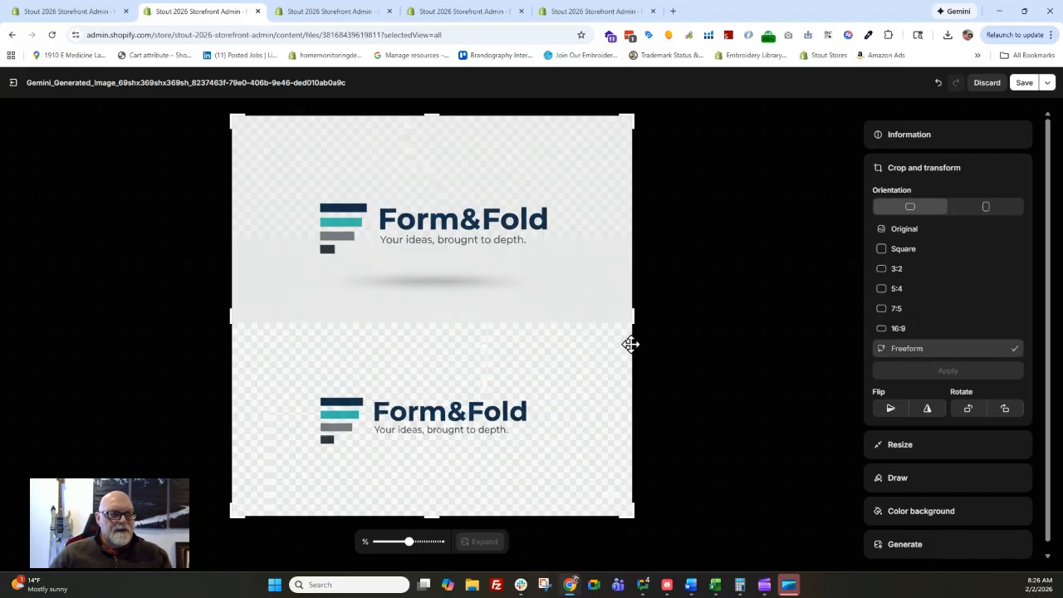
pyautogui.moveTo(631, 117); pyautogui.dragTo(530, 390)
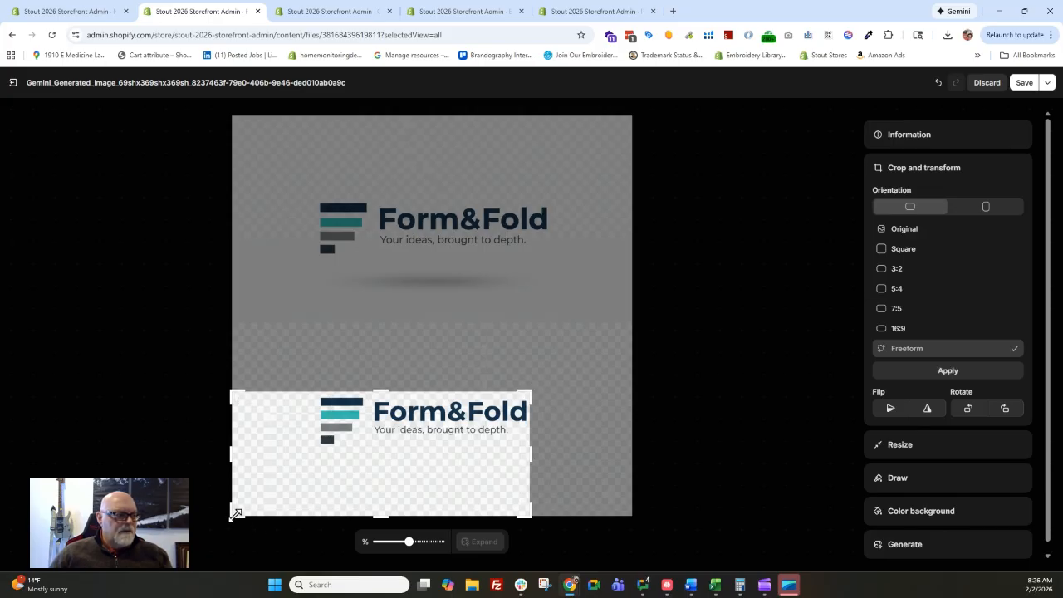
pyautogui.moveTo(235, 514); pyautogui.dragTo(321, 447)
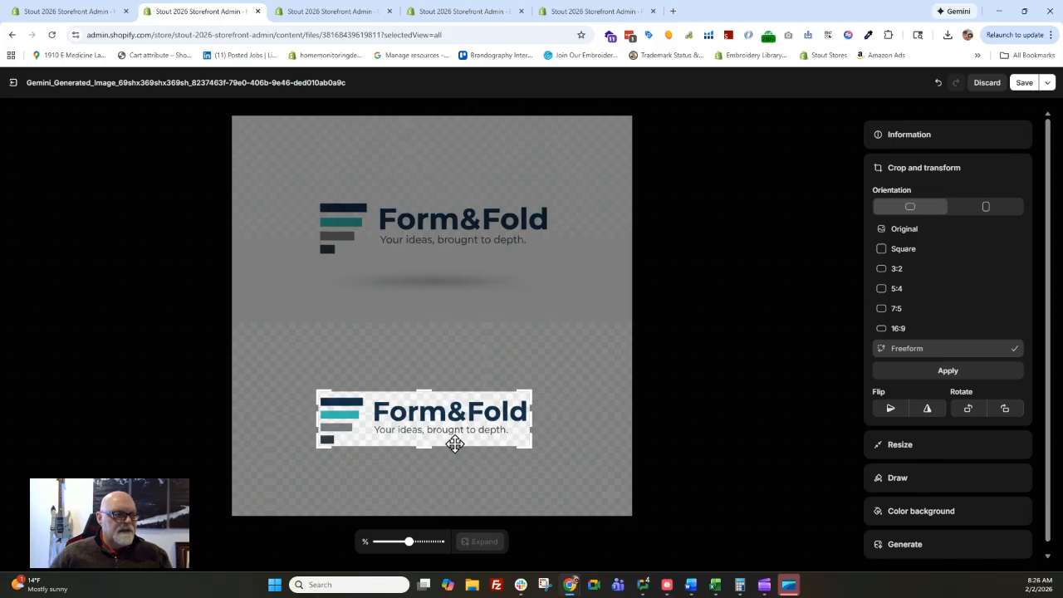
pyautogui.click(948, 372)
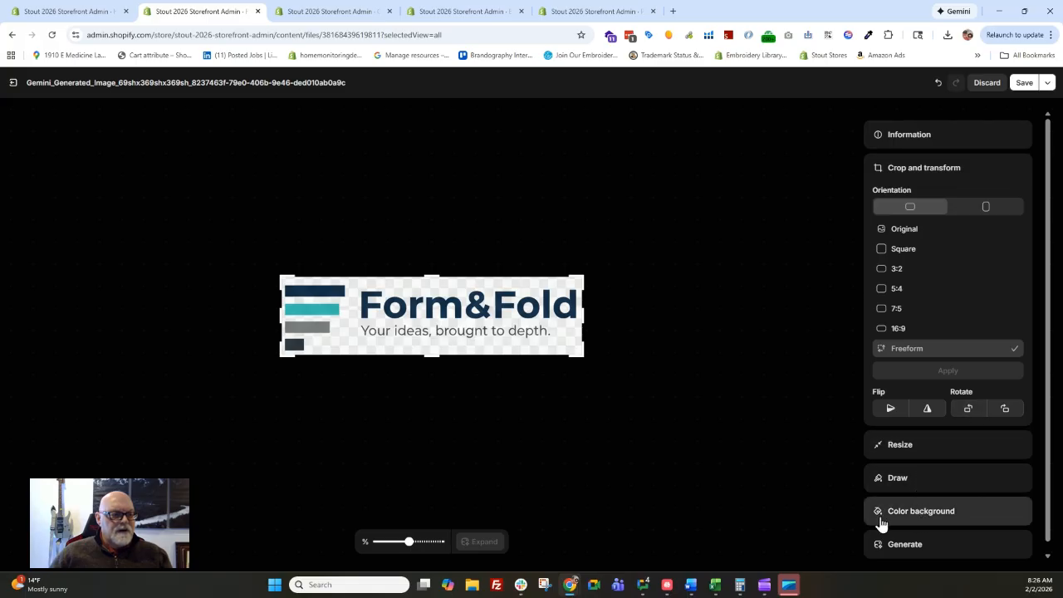
# Make the cropped logo's background transparent and save the result as a new file
pyautogui.click(928, 516)
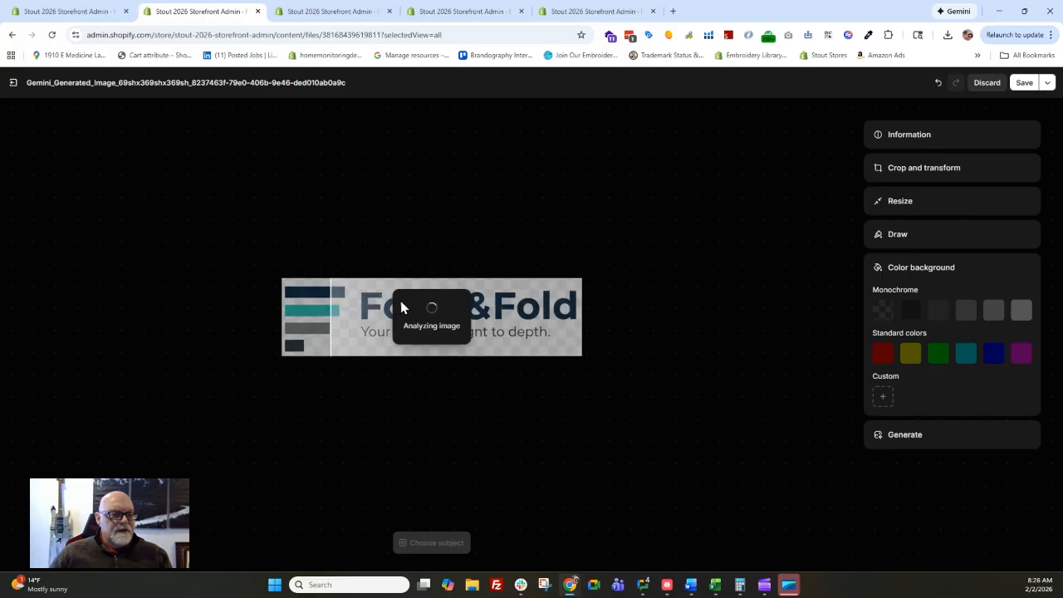
pyautogui.click(884, 315)
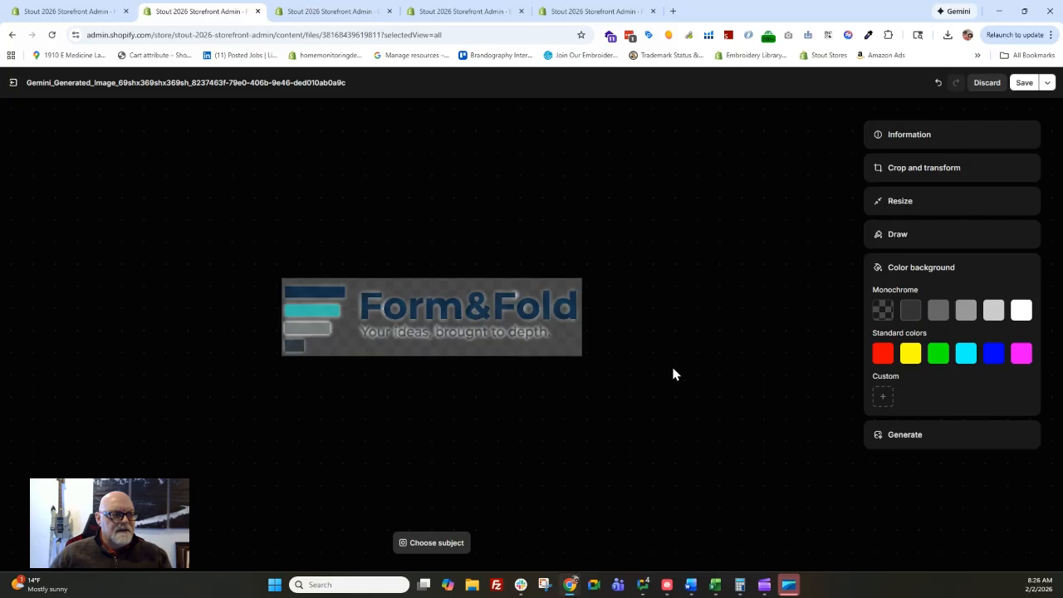
pyautogui.click(883, 310)
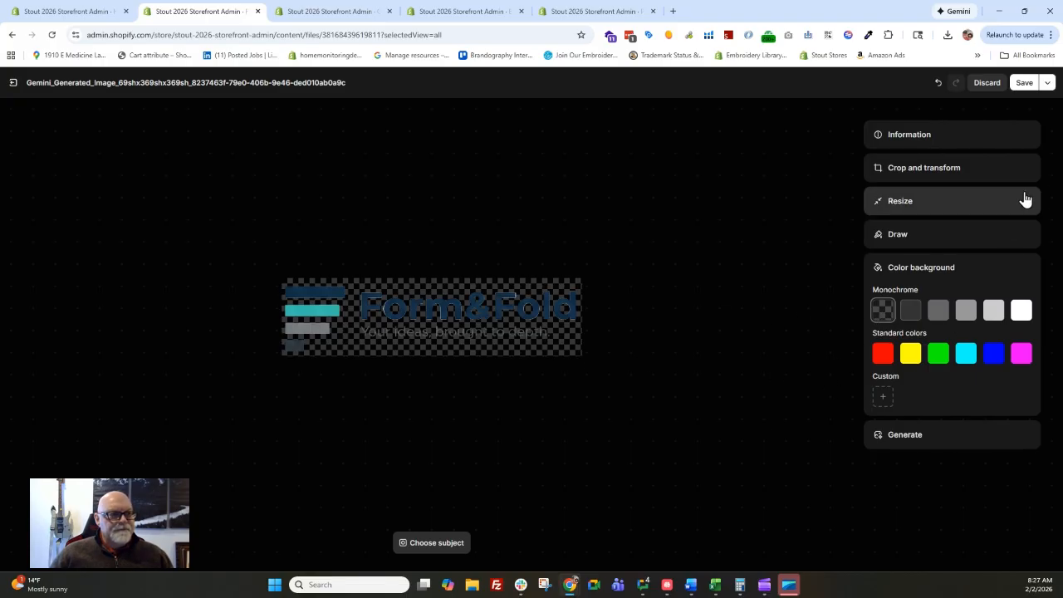
pyautogui.click(1048, 83)
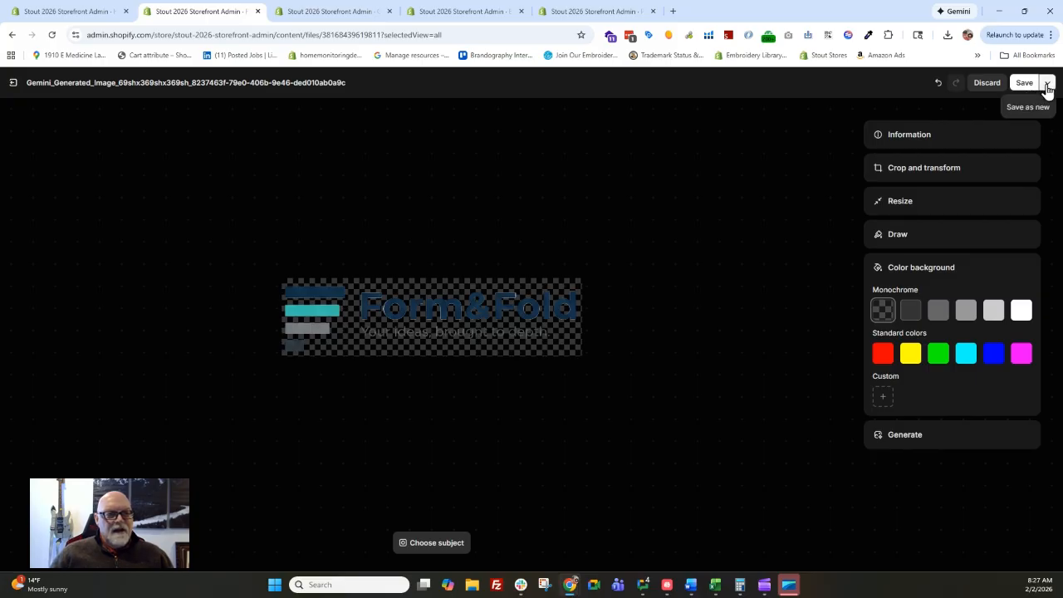
pyautogui.click(1037, 110)
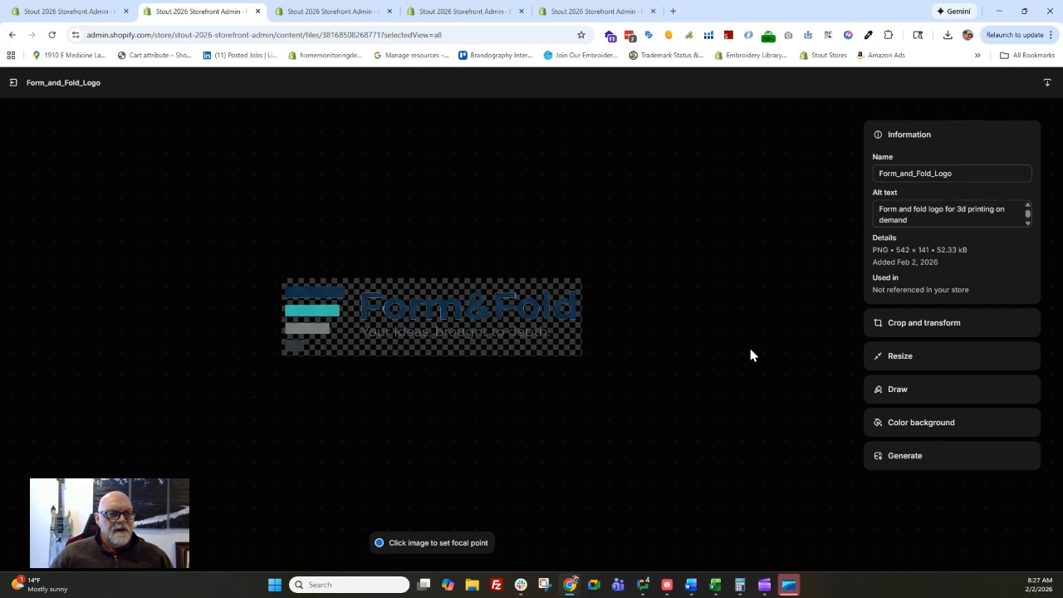
# Generate an image with the prompt "Put this logo onto a coffee cup" and save it as a new file
pyautogui.click(903, 461)
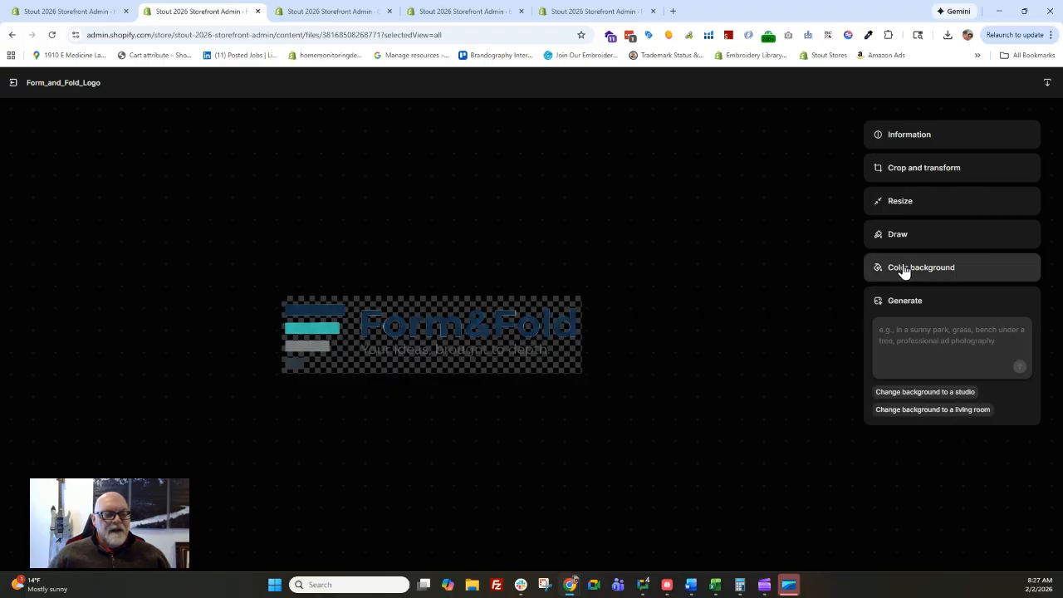
pyautogui.click(902, 346)
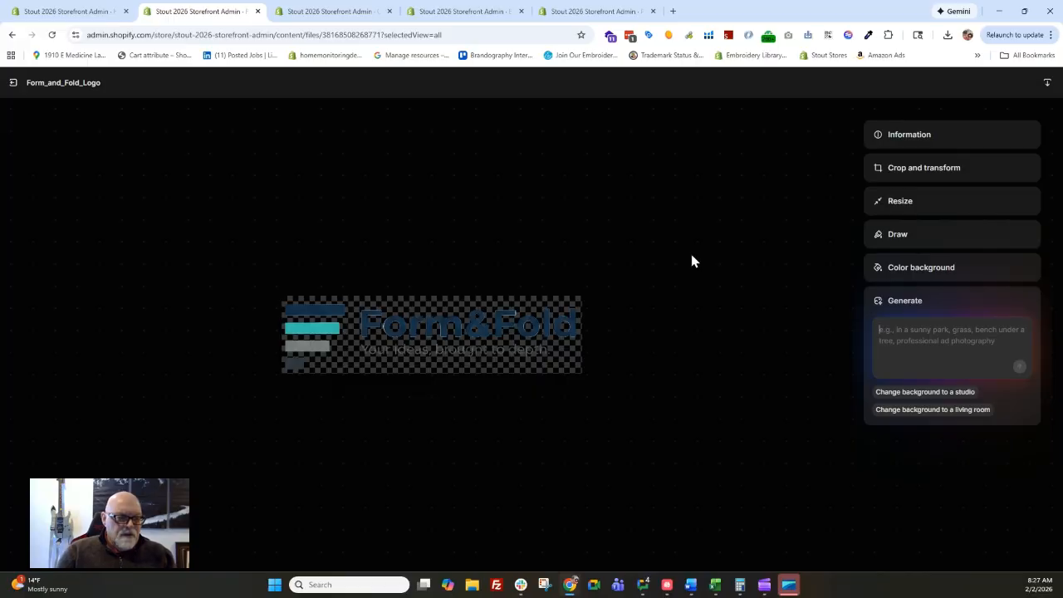
pyautogui.write('Put this logo onto a coffee cup')
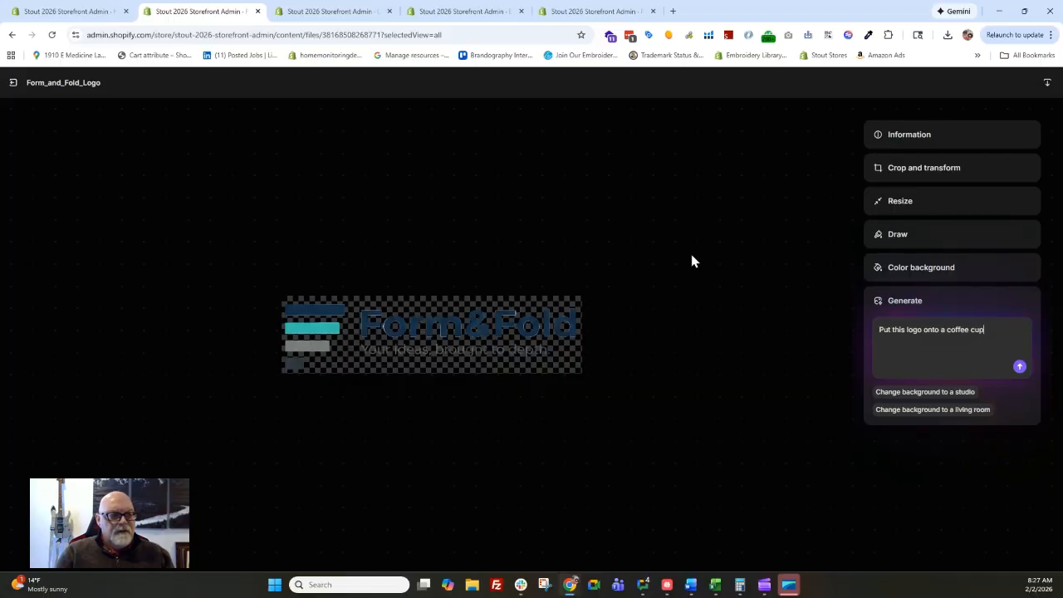
pyautogui.click(1019, 366)
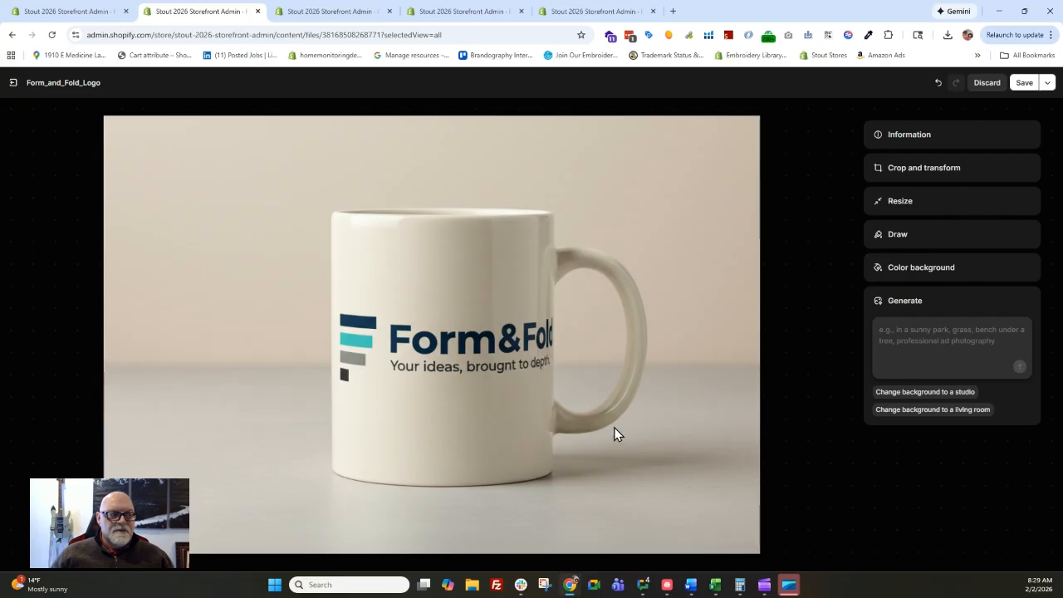
pyautogui.click(1047, 83)
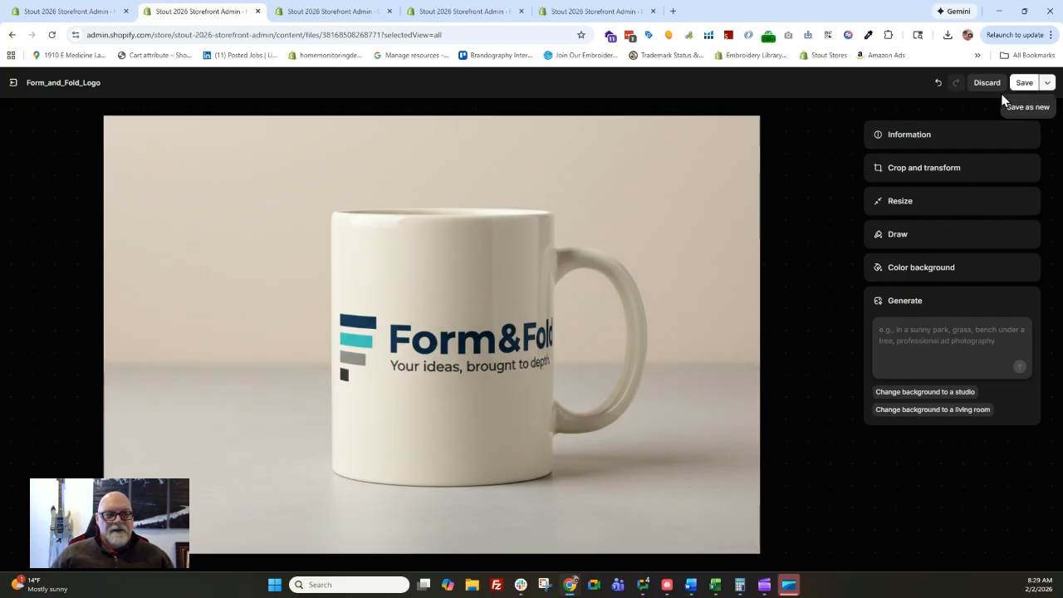
pyautogui.click(1028, 107)
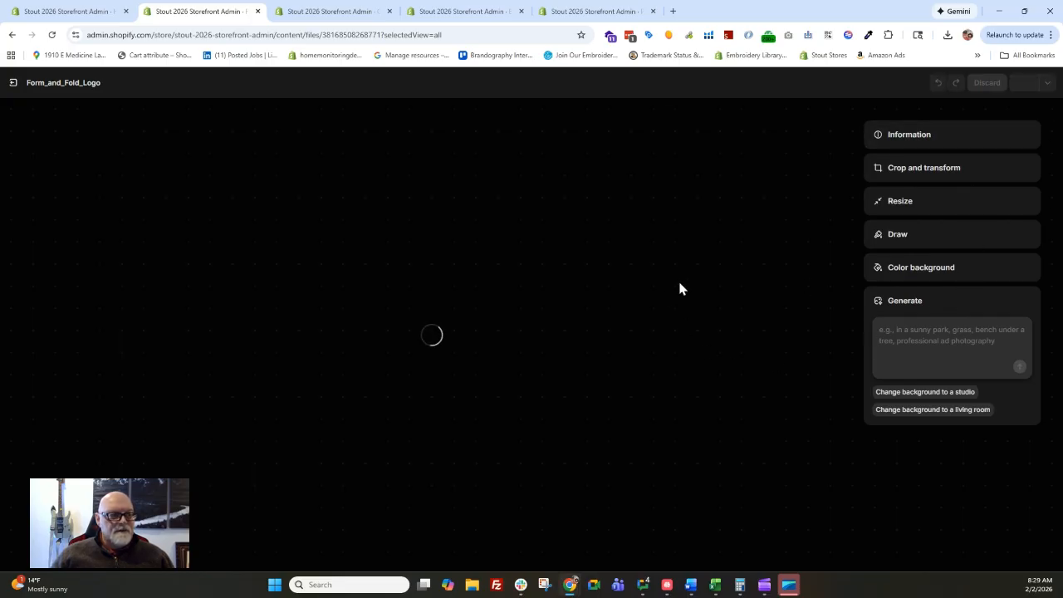
# Crop the generated mug image to a 4:5 portrait around the whole mug including its handle, and save it as a new file
pyautogui.click(919, 135)
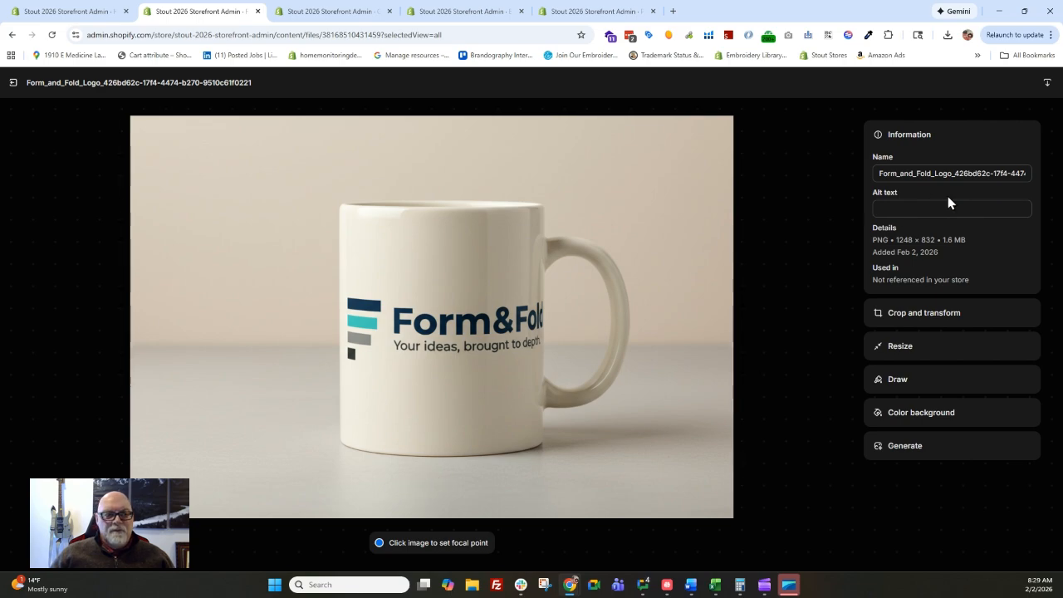
pyautogui.click(950, 319)
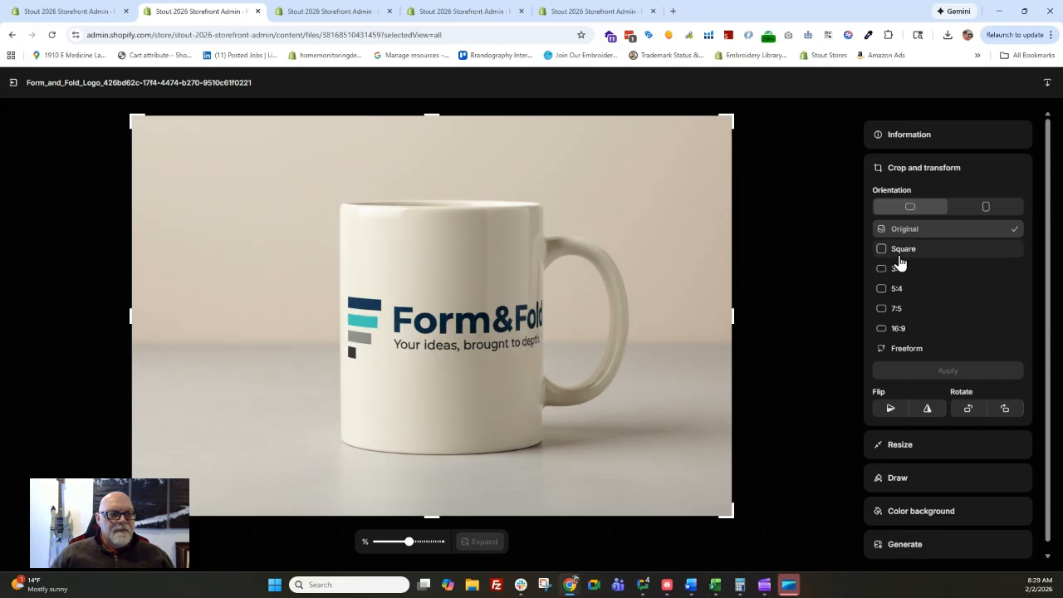
pyautogui.click(984, 216)
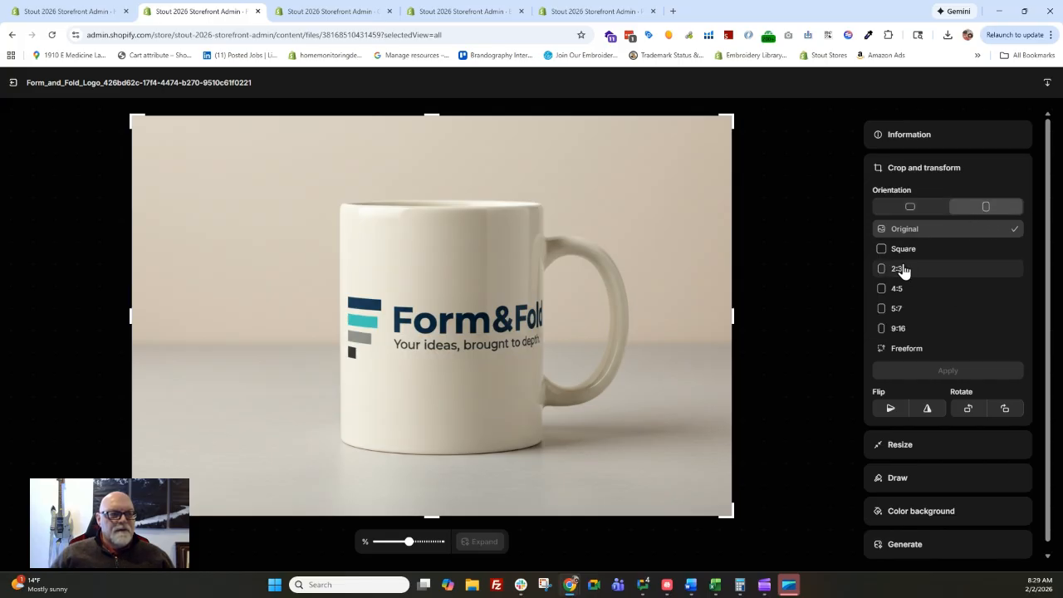
pyautogui.click(908, 292)
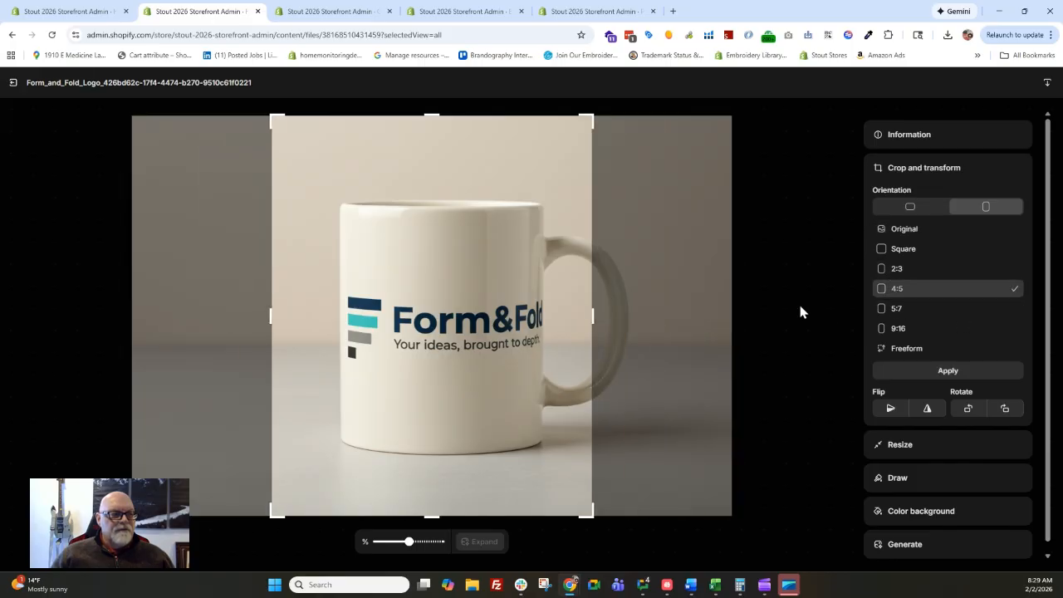
pyautogui.moveTo(508, 322)
pyautogui.mouseDown()
pyautogui.moveTo(552, 320)
pyautogui.moveTo(516, 339)
pyautogui.mouseUp()
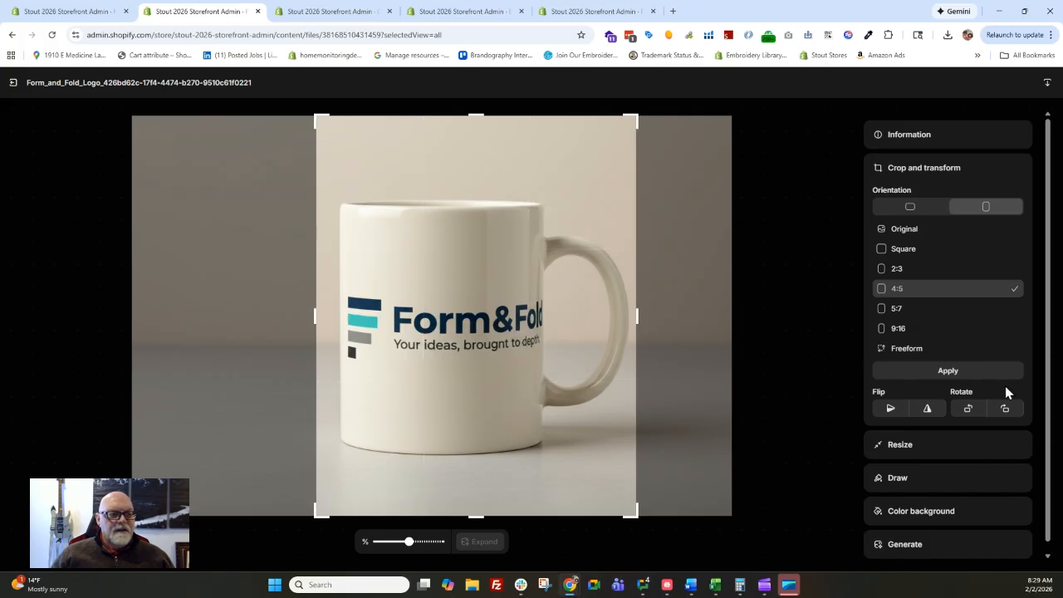
pyautogui.click(955, 372)
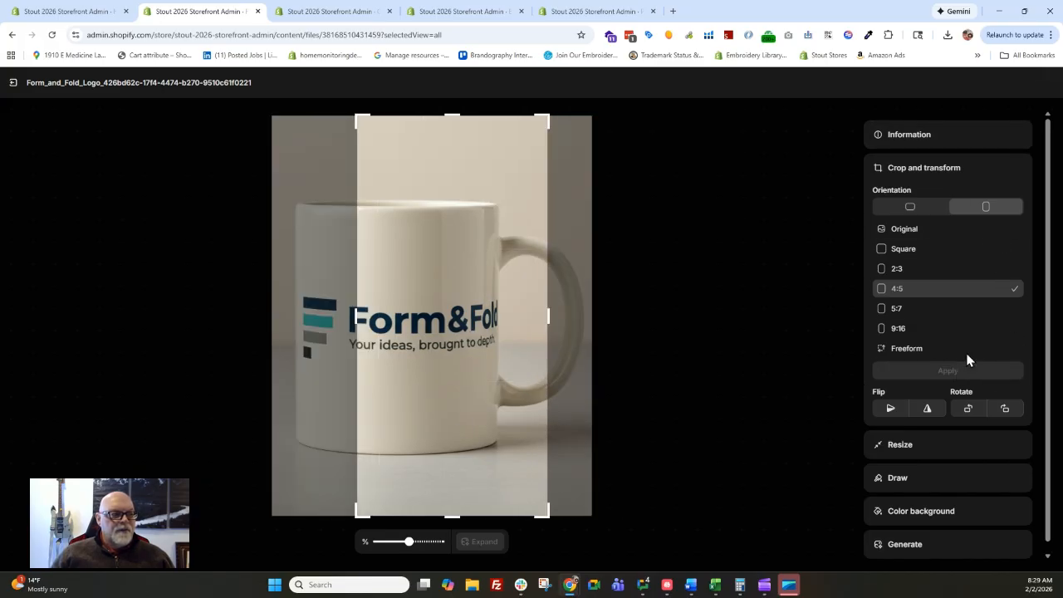
pyautogui.click(1047, 83)
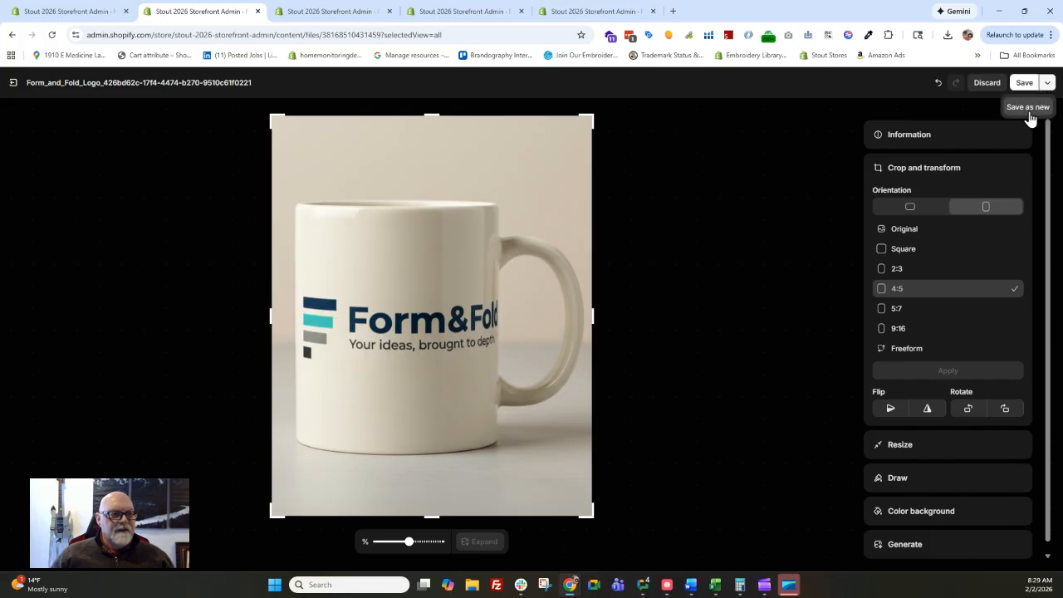
pyautogui.click(1028, 110)
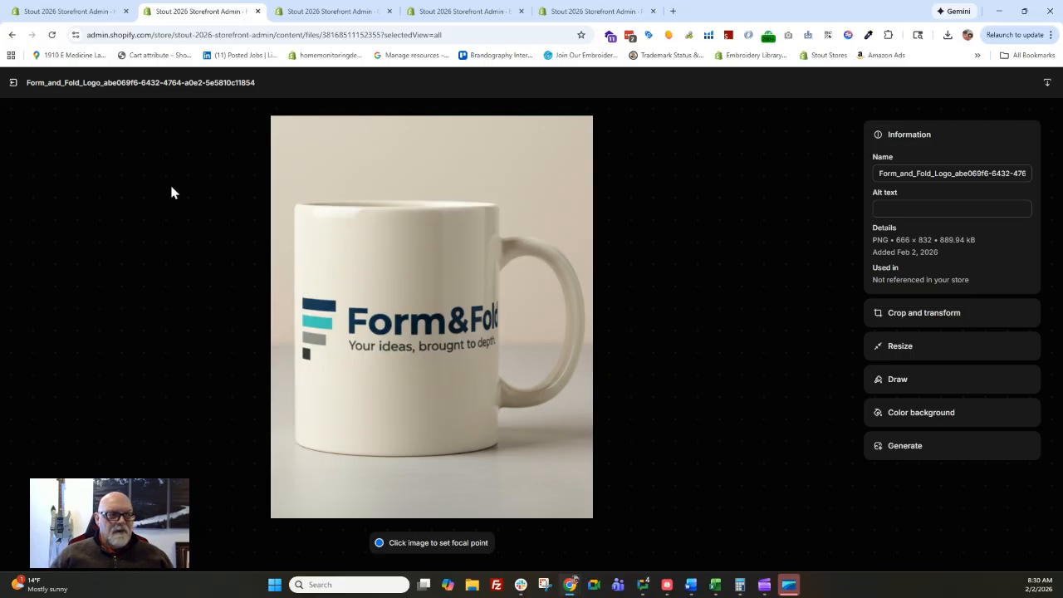
# Leave the image editor and open the Brand store assets in the store's general settings
pyautogui.click(13, 83)
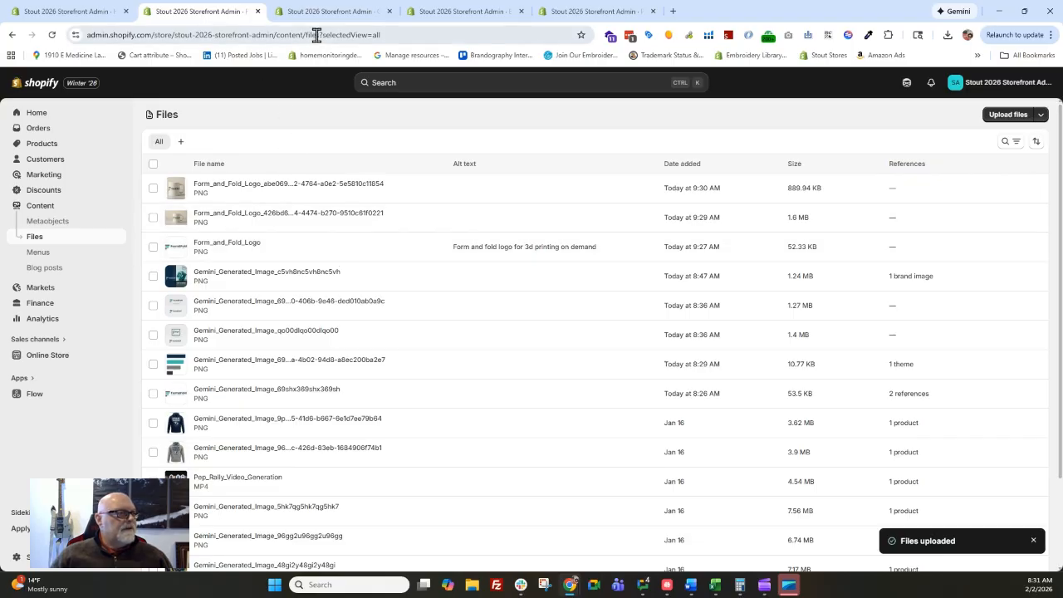
pyautogui.click(335, 14)
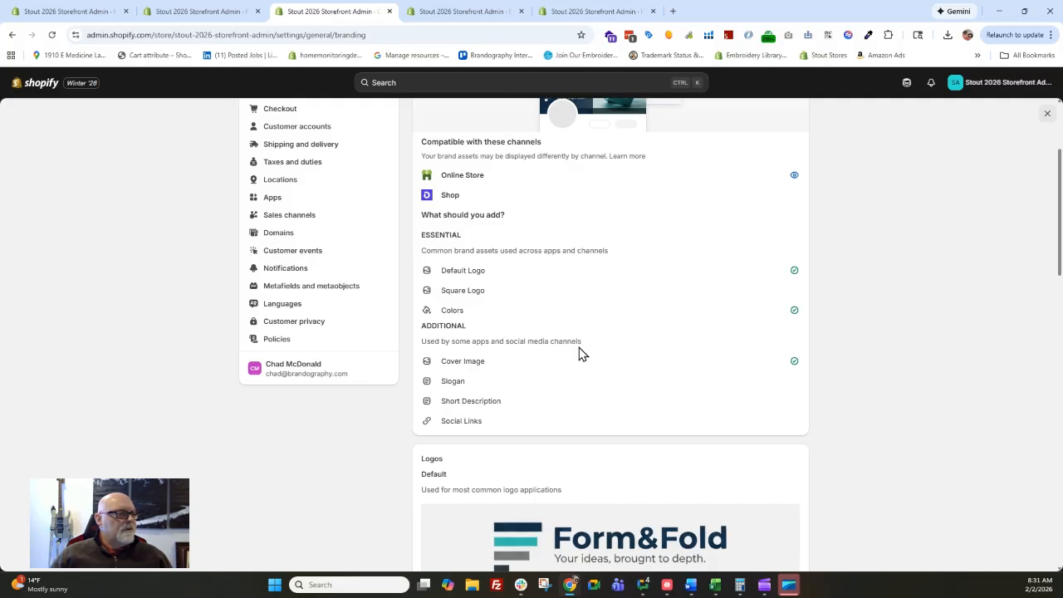
pyautogui.scroll(1, 581, 353)
pyautogui.scroll(2, 581, 353)
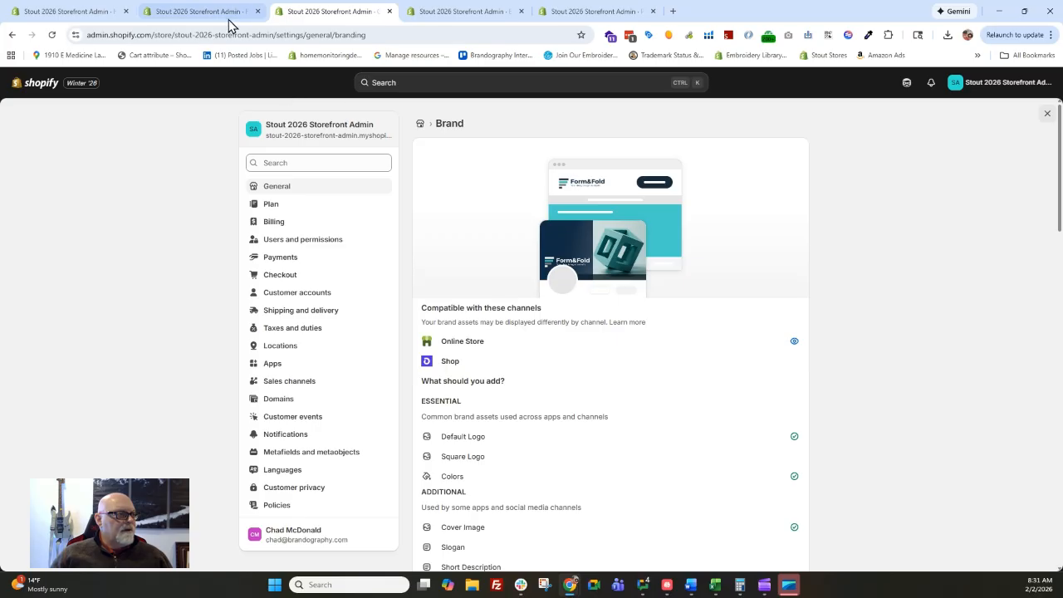
pyautogui.click(199, 12)
pyautogui.click(50, 568)
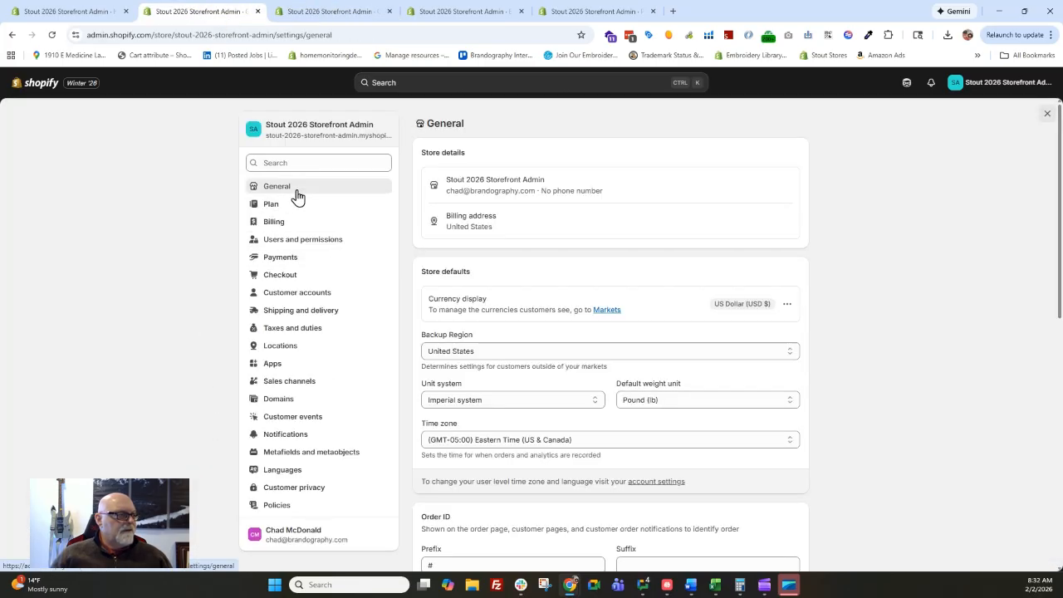
pyautogui.scroll(-6, 773, 382)
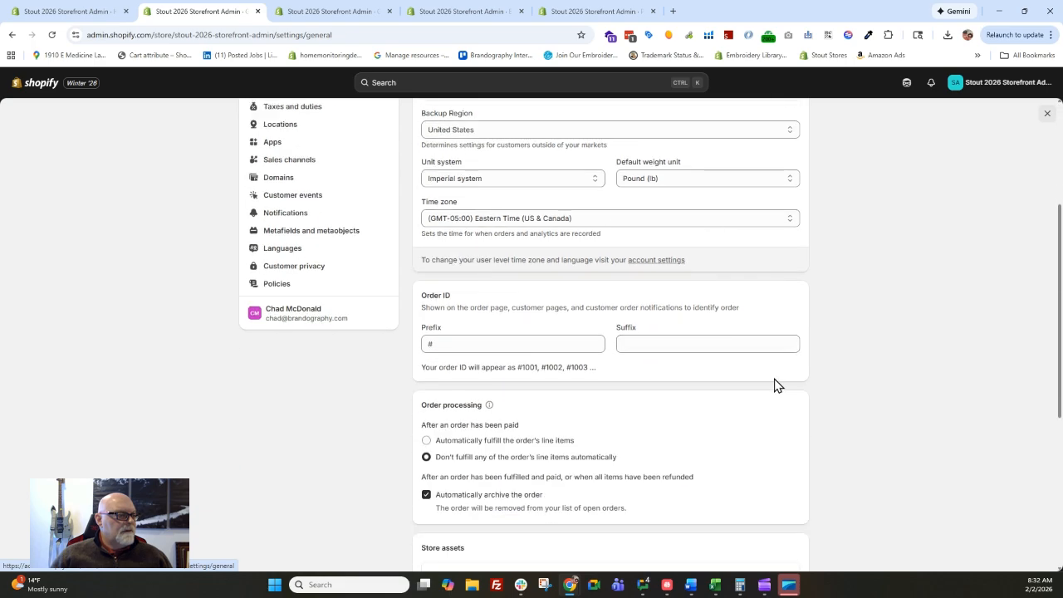
pyautogui.scroll(-1, 788, 385)
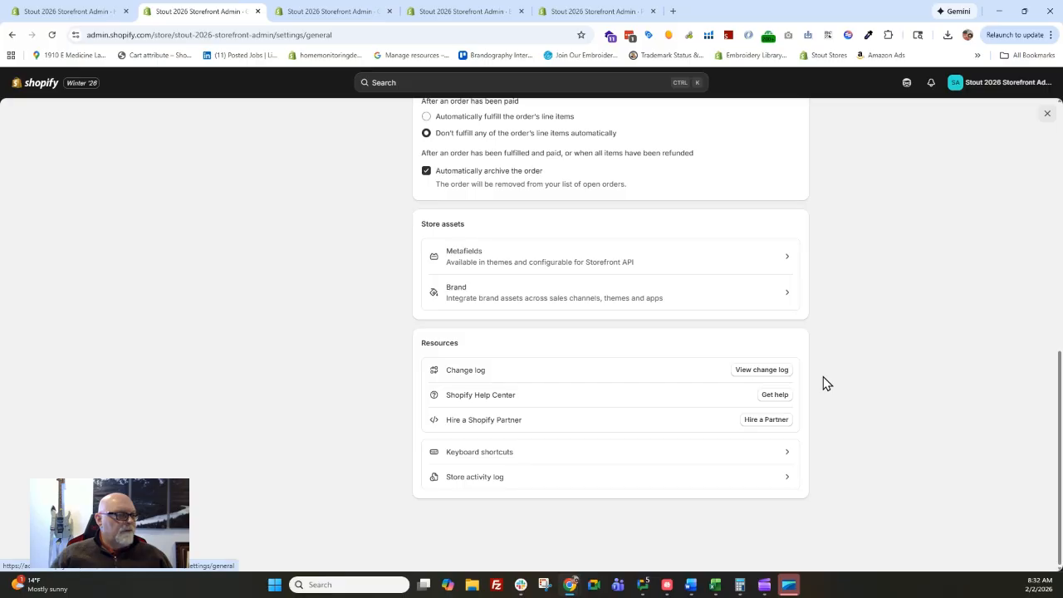
pyautogui.click(591, 295)
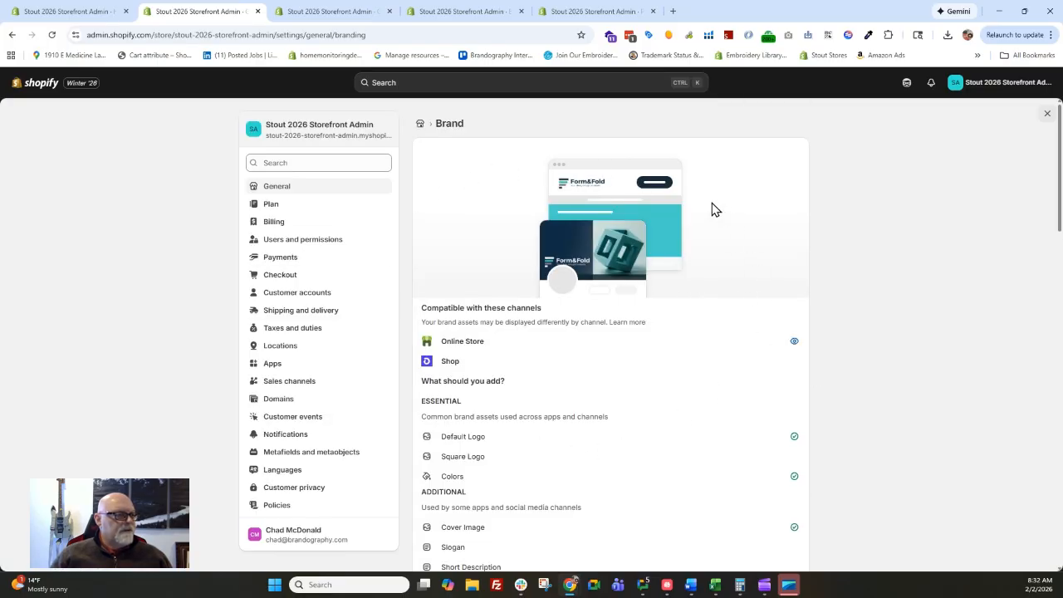
# Try the uncropped image with the boxed F&F logo as the brand's square logo, and discard the change
pyautogui.scroll(-3, 515, 391)
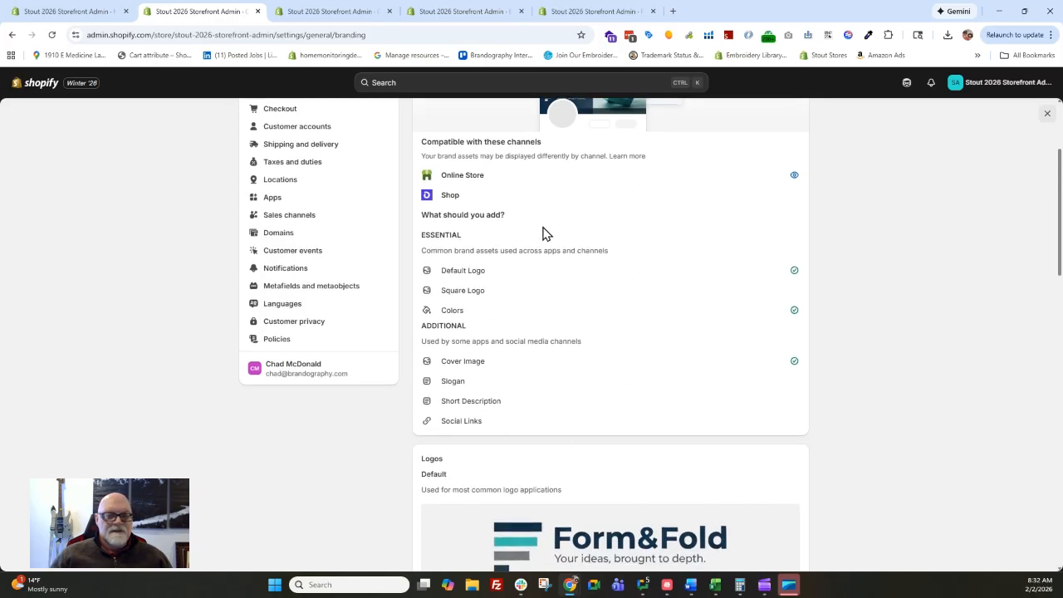
pyautogui.scroll(-1, 507, 297)
pyautogui.scroll(-4, 531, 332)
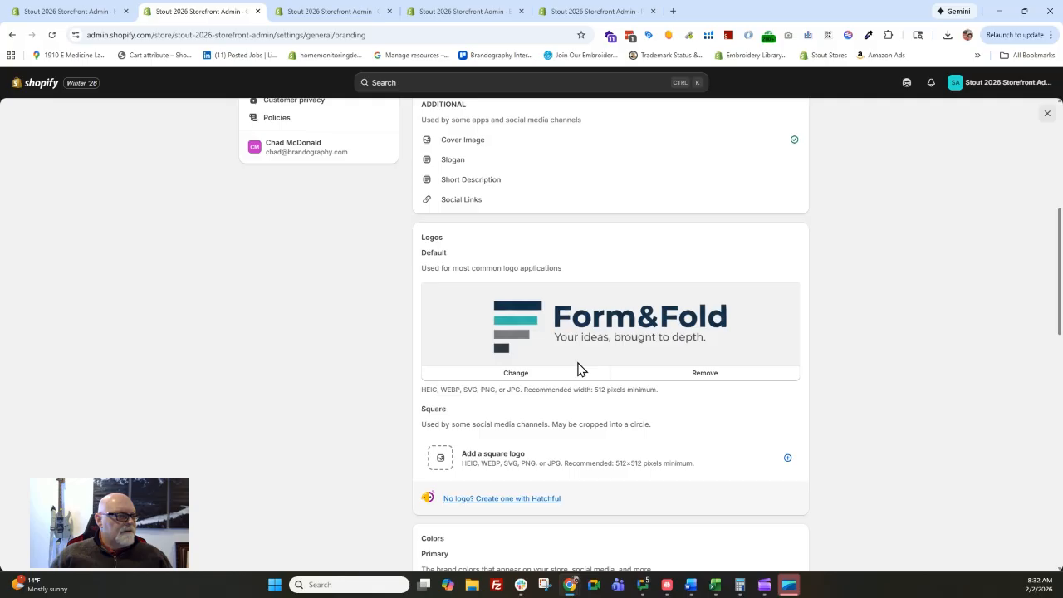
pyautogui.scroll(1, 441, 216)
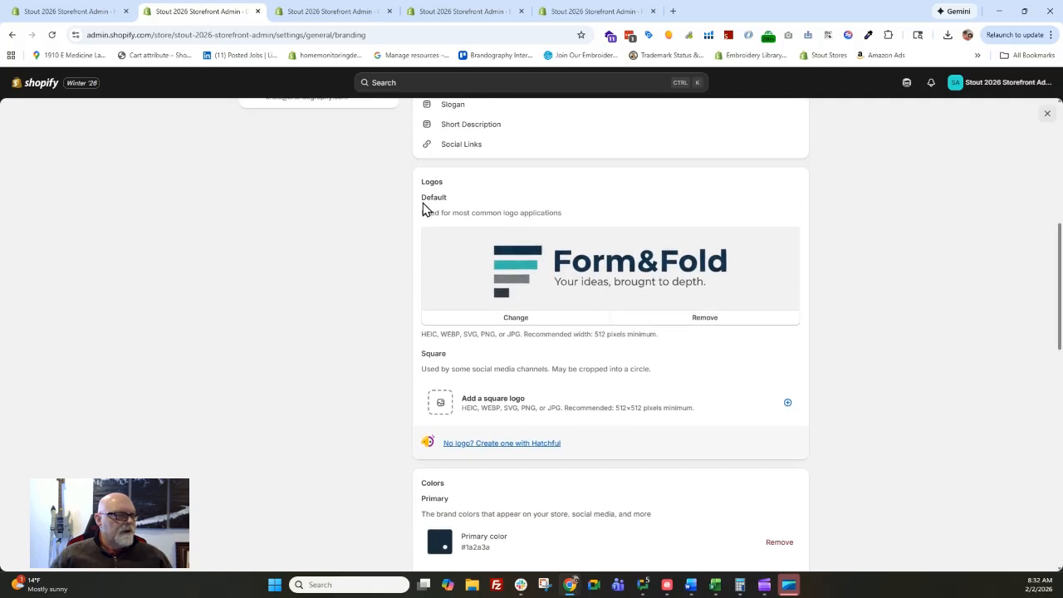
pyautogui.click(481, 402)
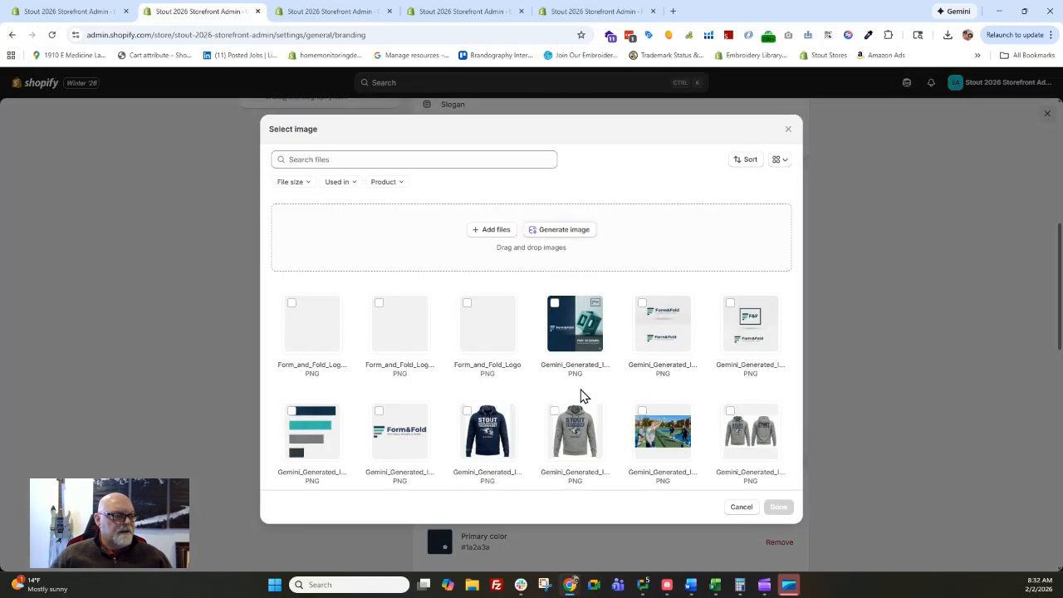
pyautogui.click(788, 133)
pyautogui.click(514, 410)
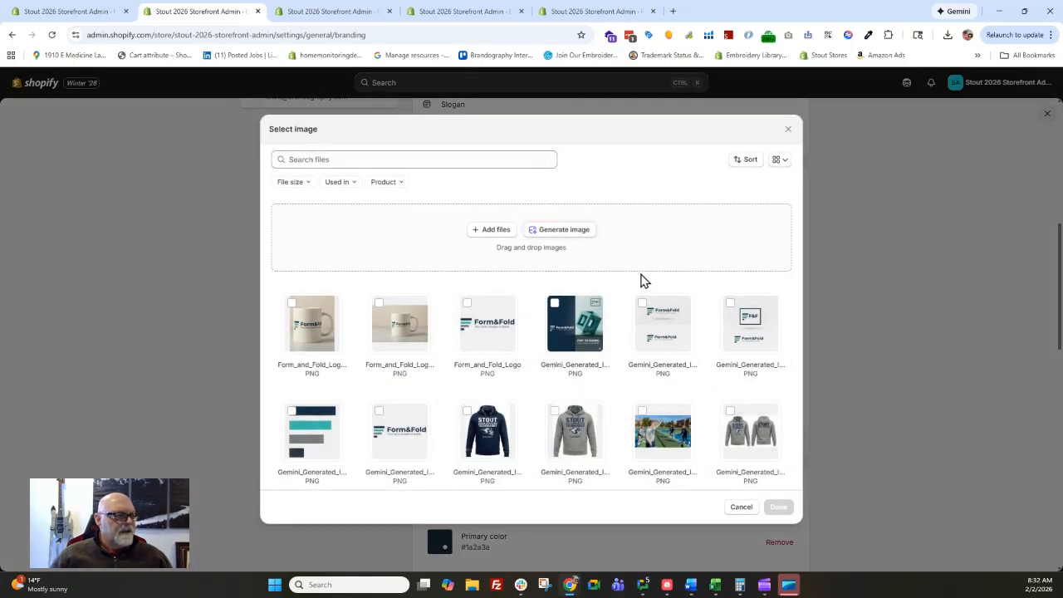
pyautogui.click(742, 327)
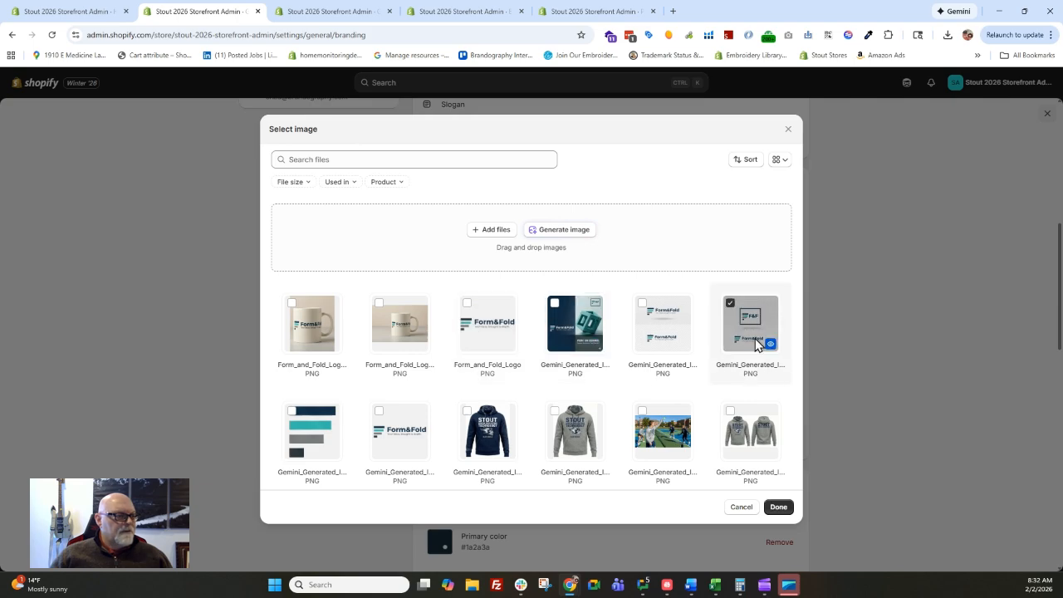
pyautogui.click(778, 507)
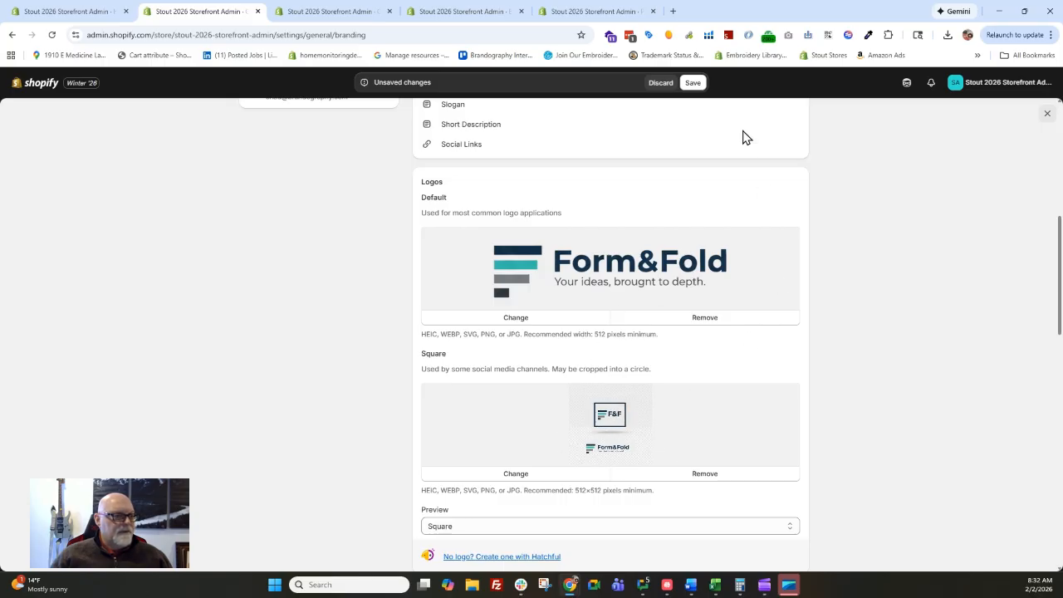
pyautogui.click(665, 83)
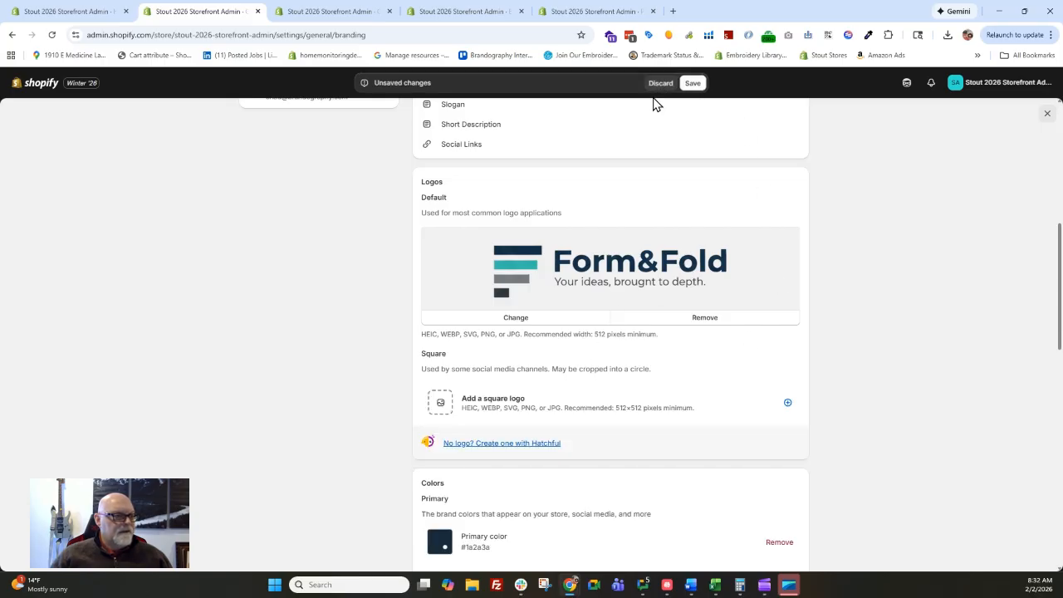
# In the other tab showing the Brand settings, leave the settings and open the image with the boxed F&F logo from Files
pyautogui.click(77, 10)
pyautogui.click(166, 10)
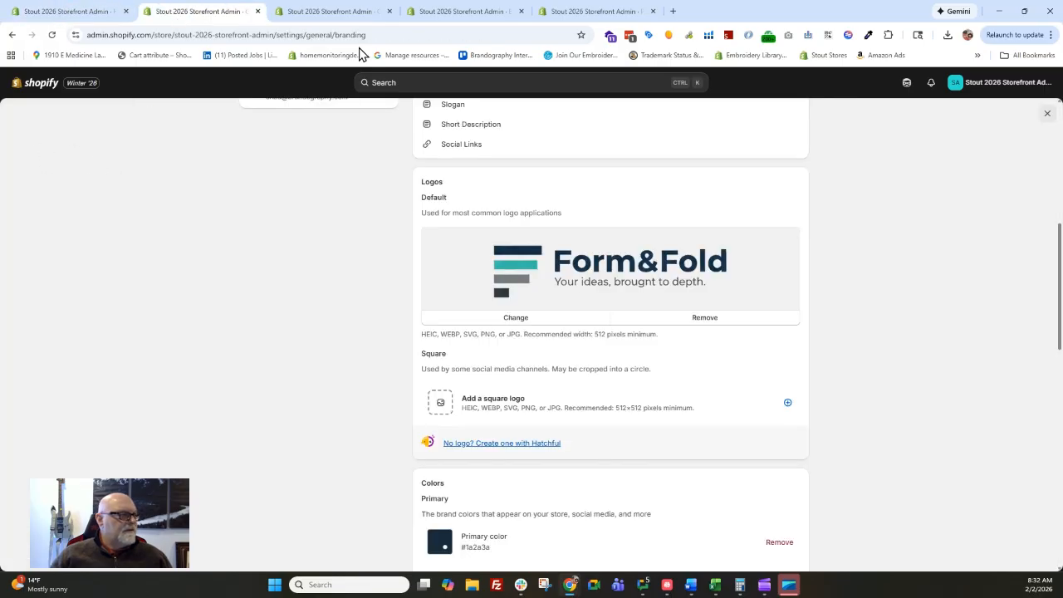
pyautogui.click(337, 12)
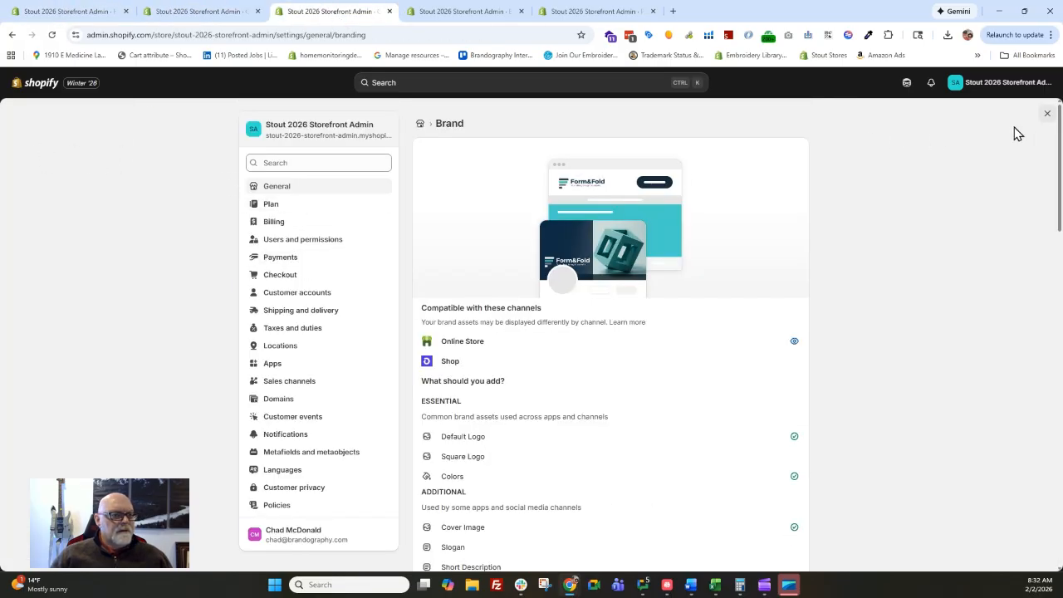
pyautogui.click(1047, 113)
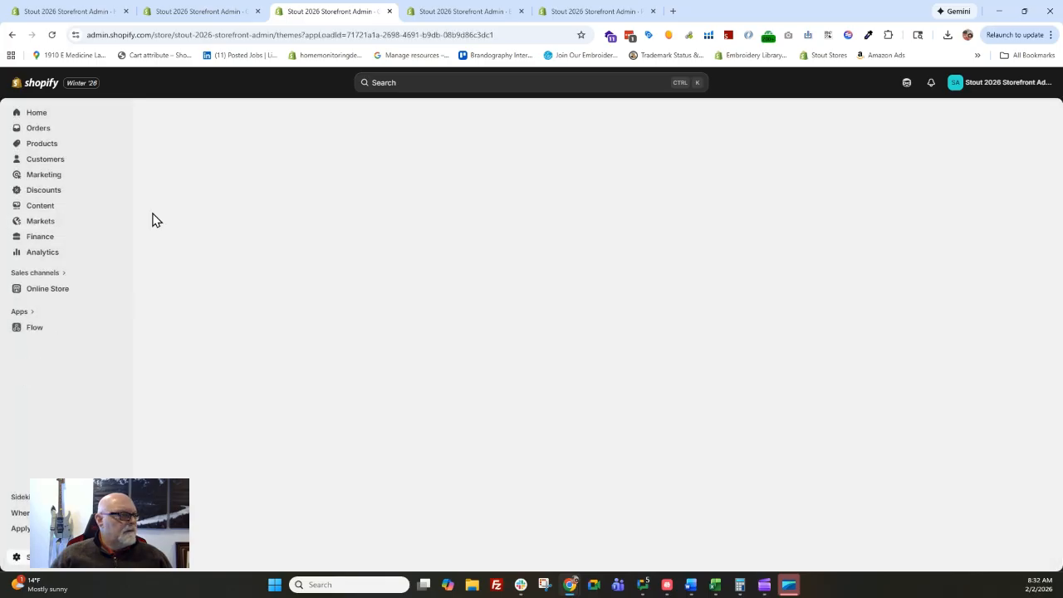
pyautogui.click(58, 207)
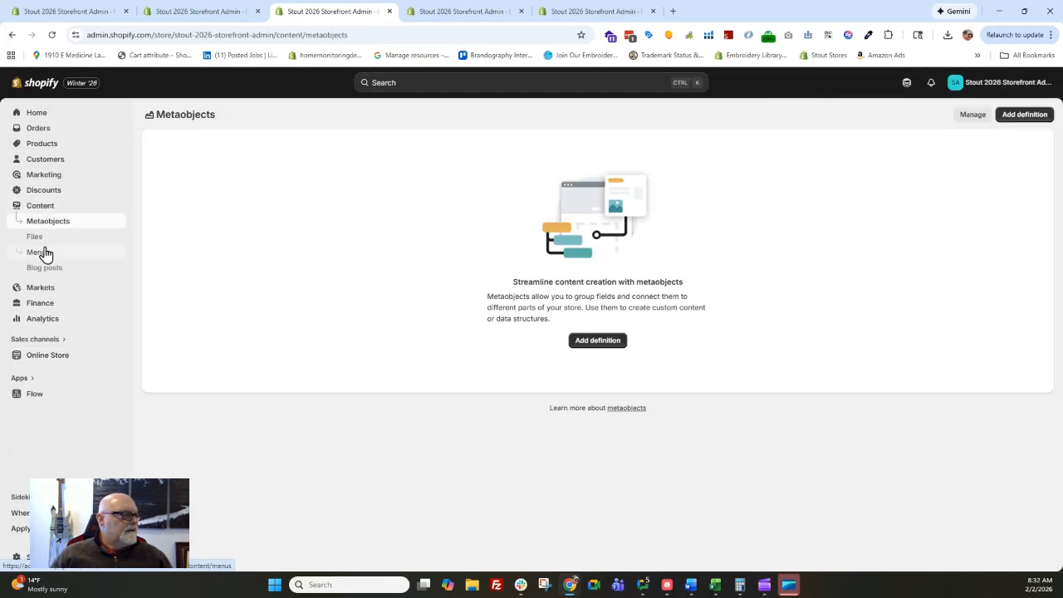
pyautogui.click(37, 237)
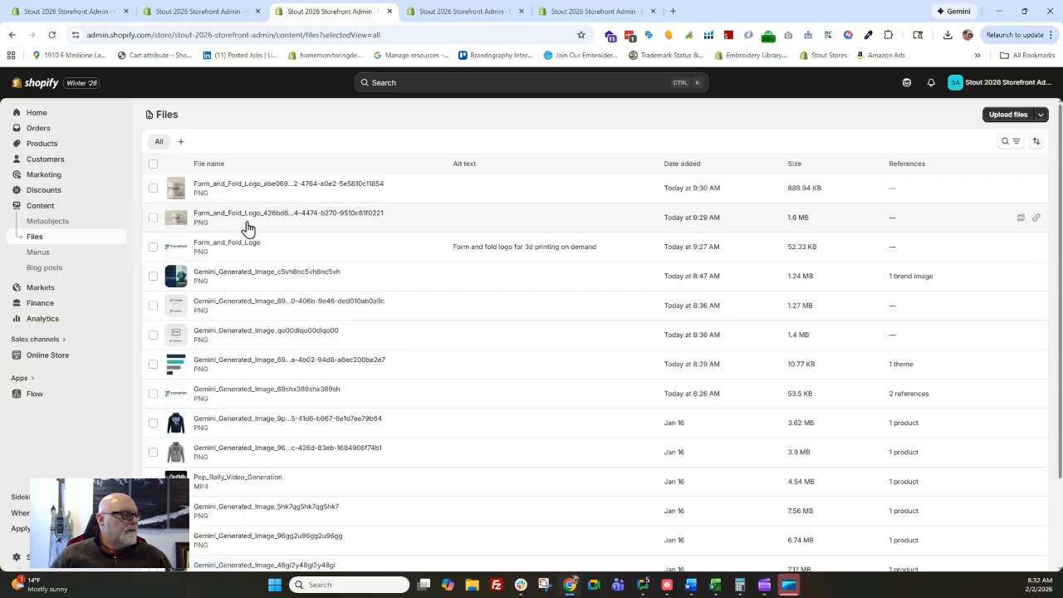
pyautogui.click(229, 343)
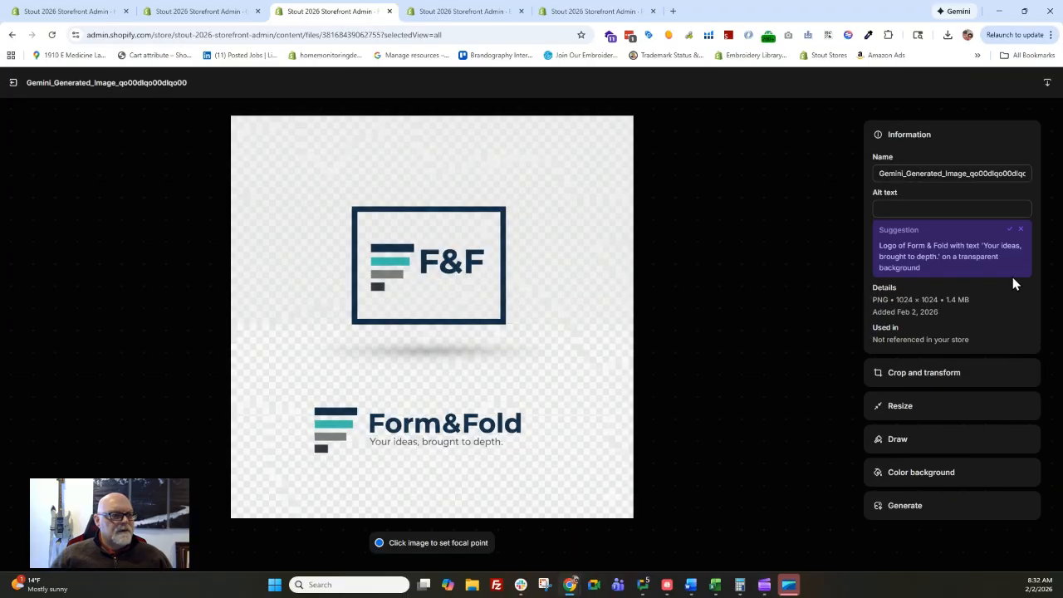
# Crop the image to a square of about 423 × 423 px around the boxed F&F logo, and save it over the original file
pyautogui.click(959, 376)
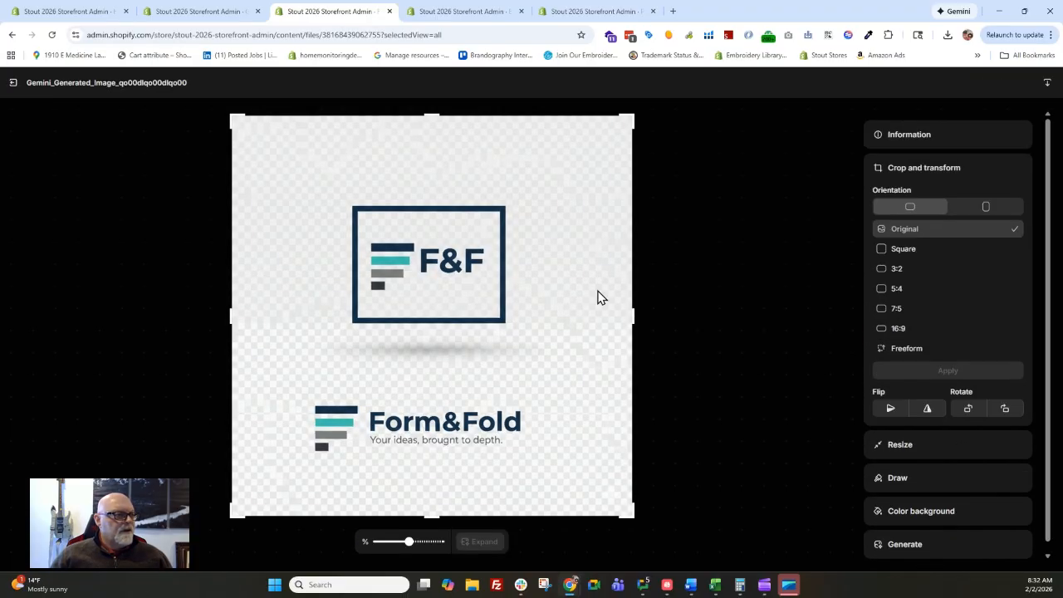
pyautogui.click(913, 249)
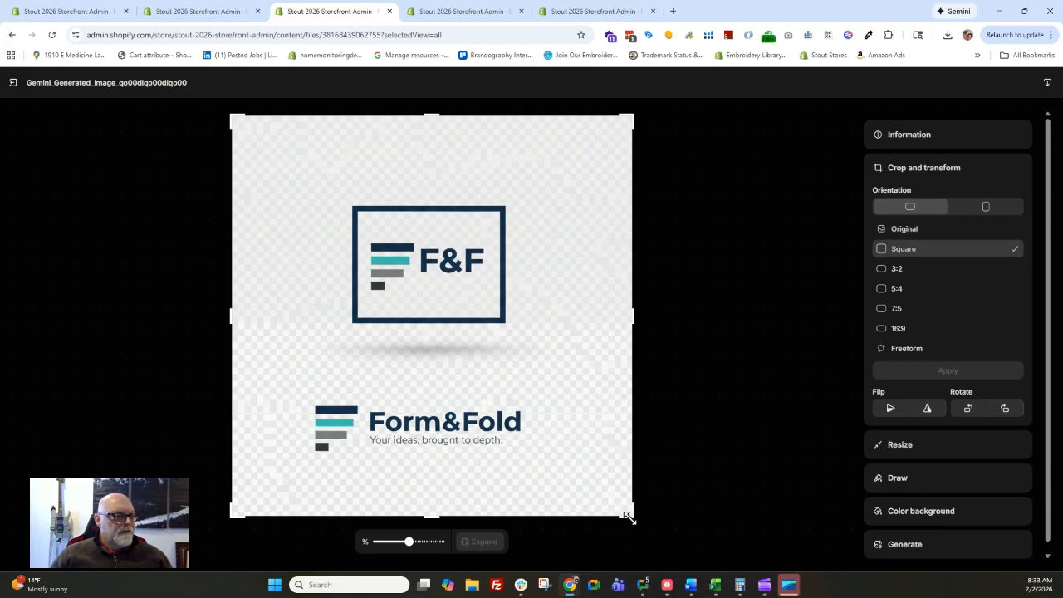
pyautogui.moveTo(629, 517); pyautogui.dragTo(509, 308)
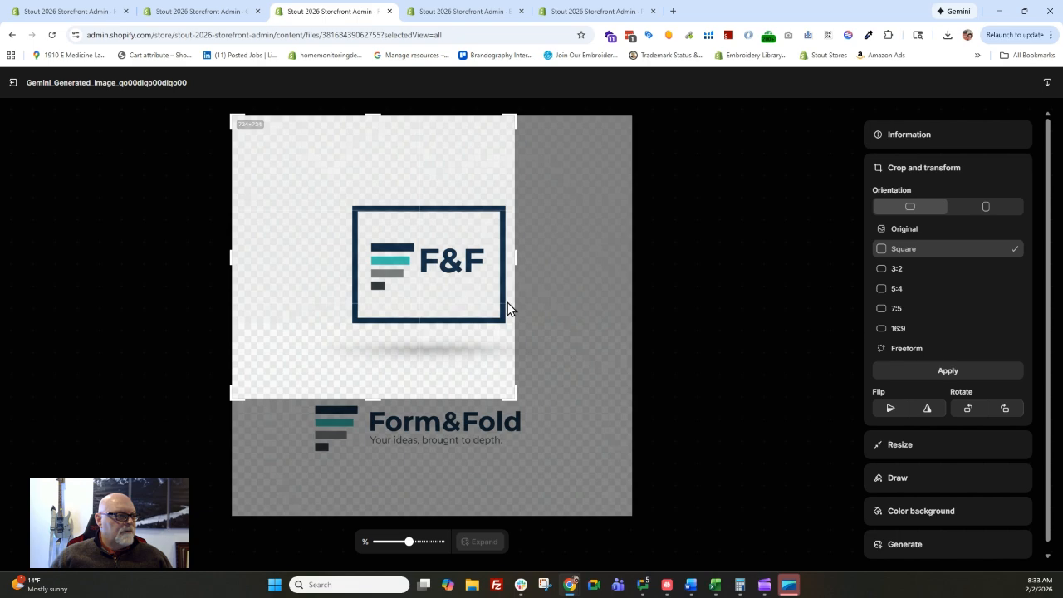
pyautogui.moveTo(234, 116); pyautogui.dragTo(346, 174)
pyautogui.moveTo(316, 399); pyautogui.dragTo(350, 366)
pyautogui.moveTo(435, 349); pyautogui.dragTo(437, 334)
pyautogui.click(932, 371)
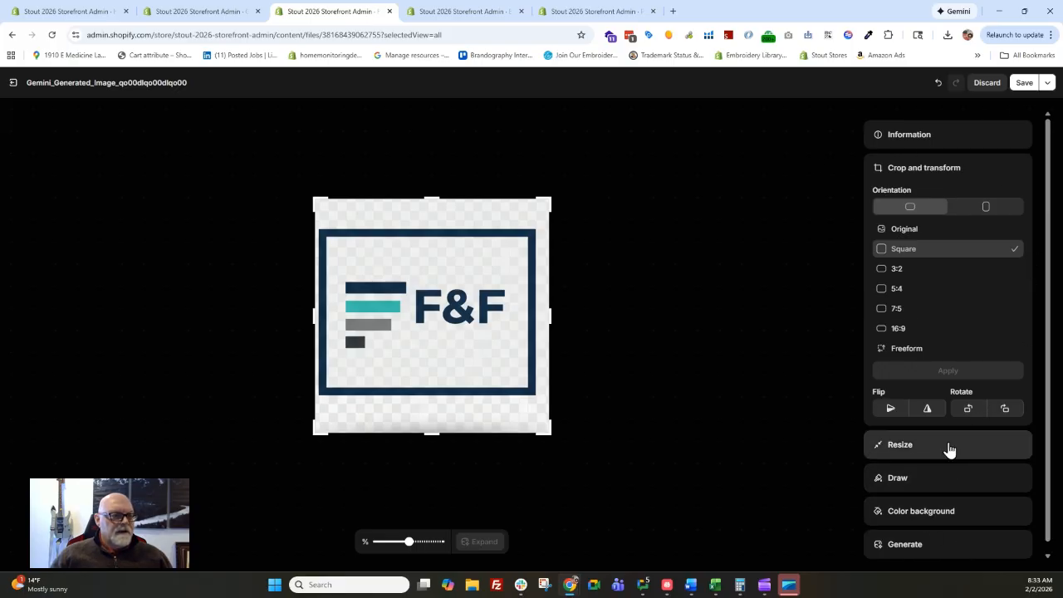
pyautogui.click(1024, 83)
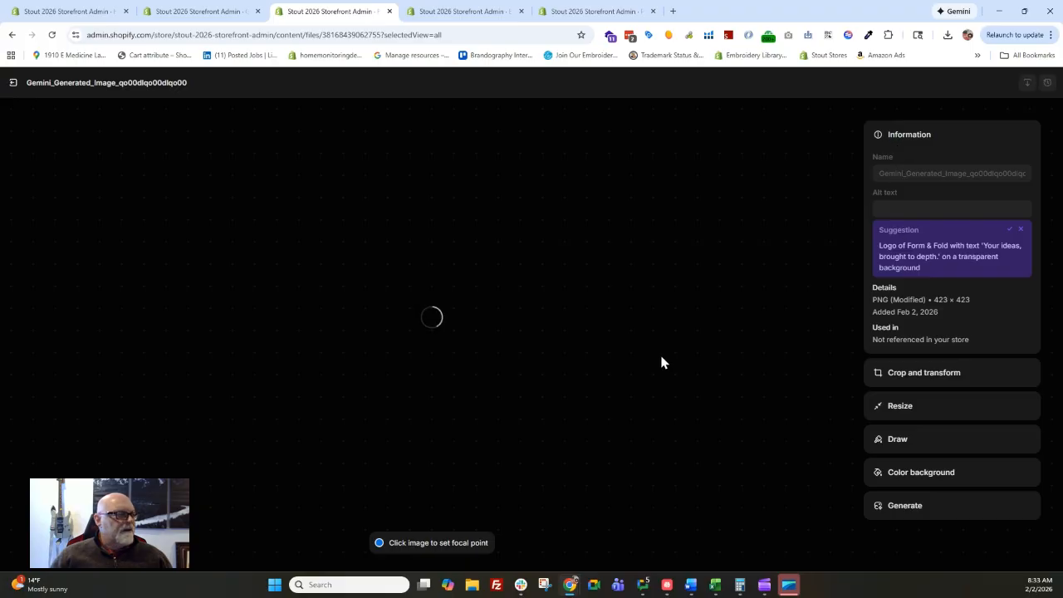
# In the tab with the Brand settings, set the cropped F&F image as the square logo, then recheck the image selection without changing it
pyautogui.click(199, 15)
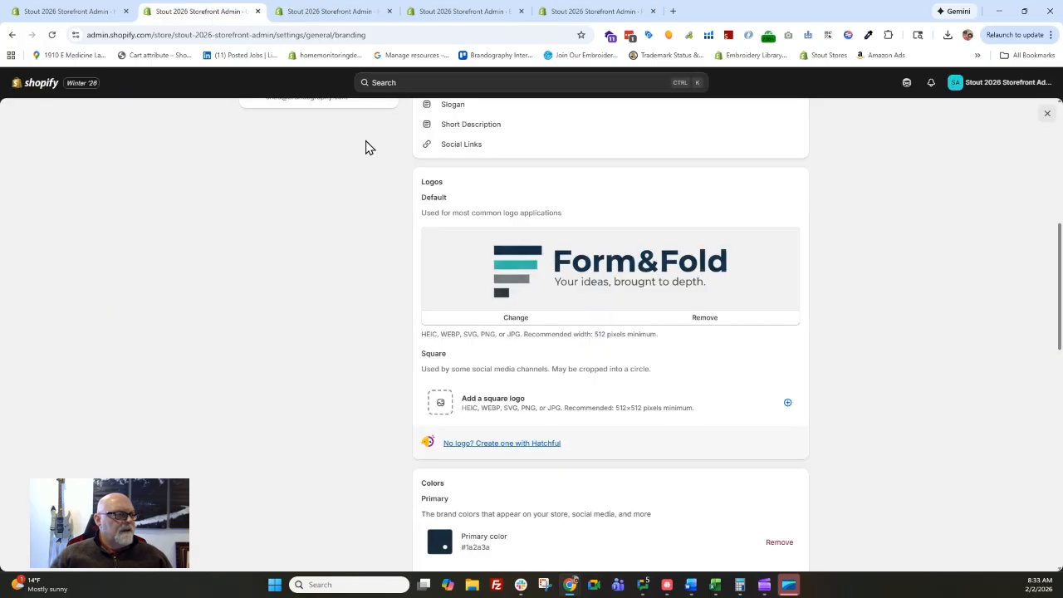
pyautogui.click(440, 402)
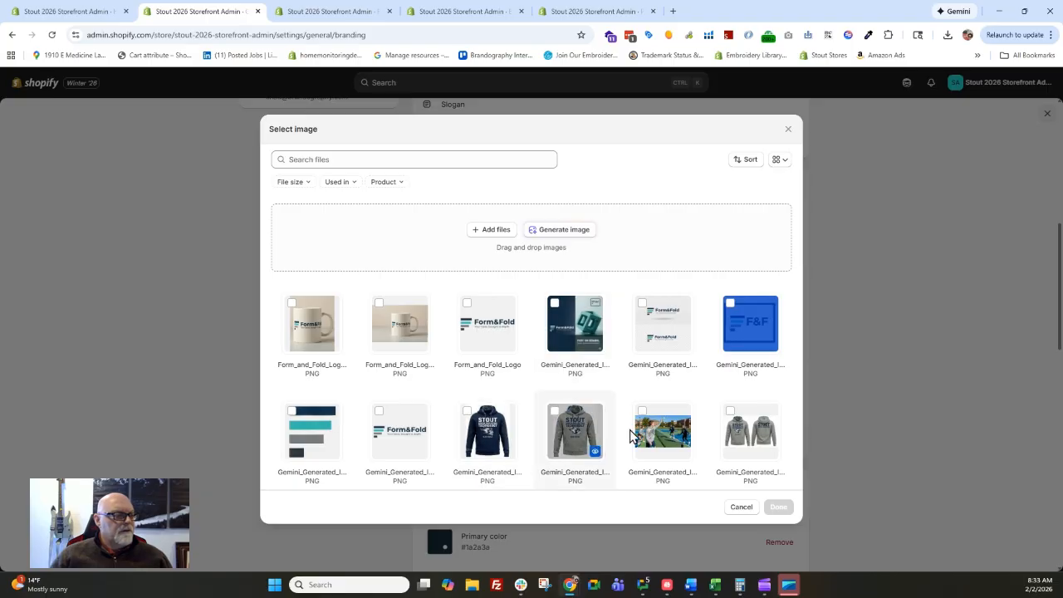
pyautogui.click(781, 359)
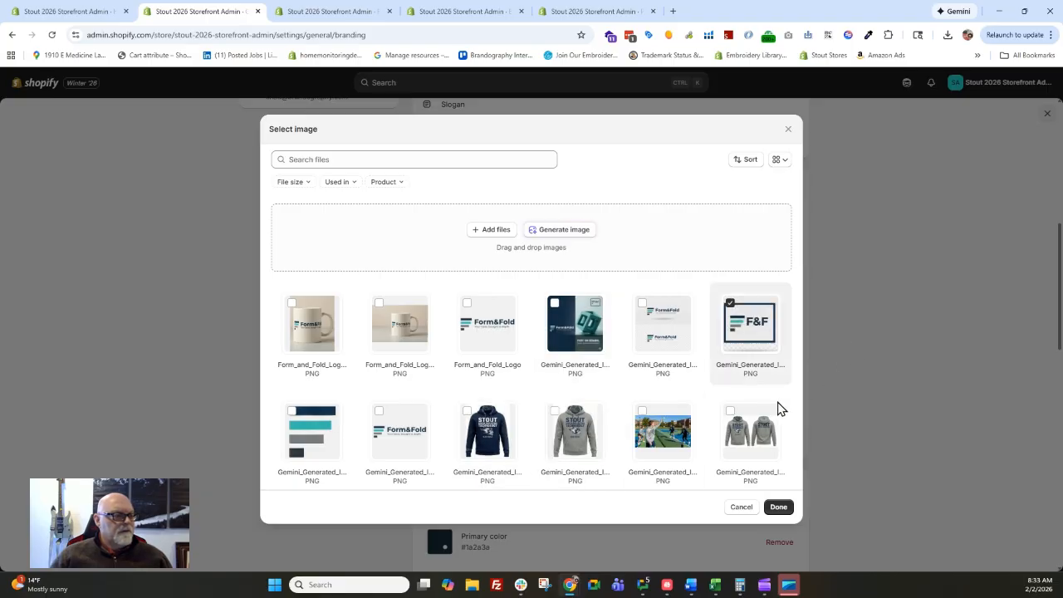
pyautogui.click(778, 506)
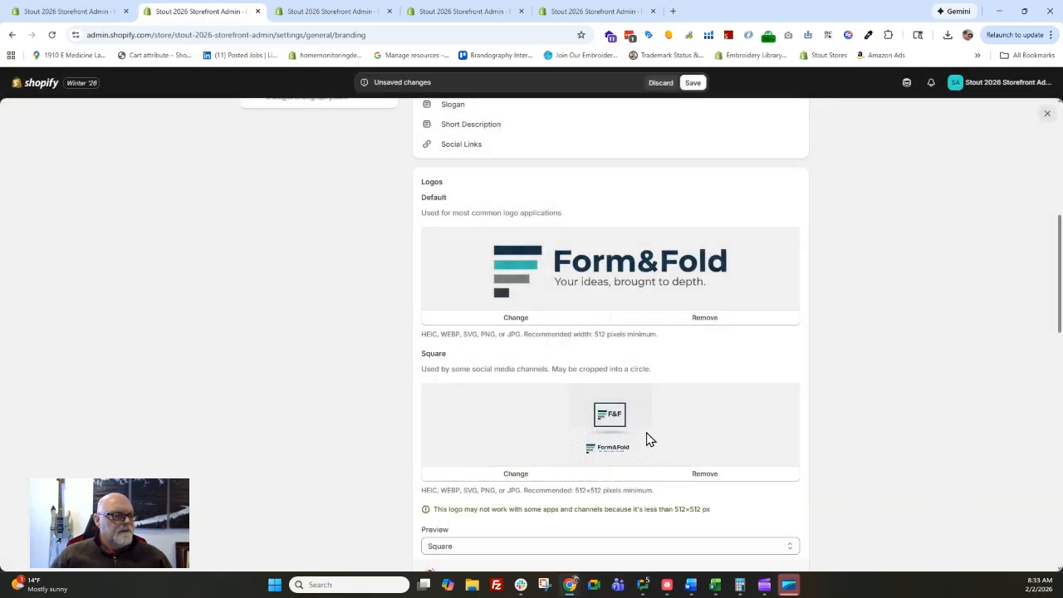
pyautogui.click(517, 474)
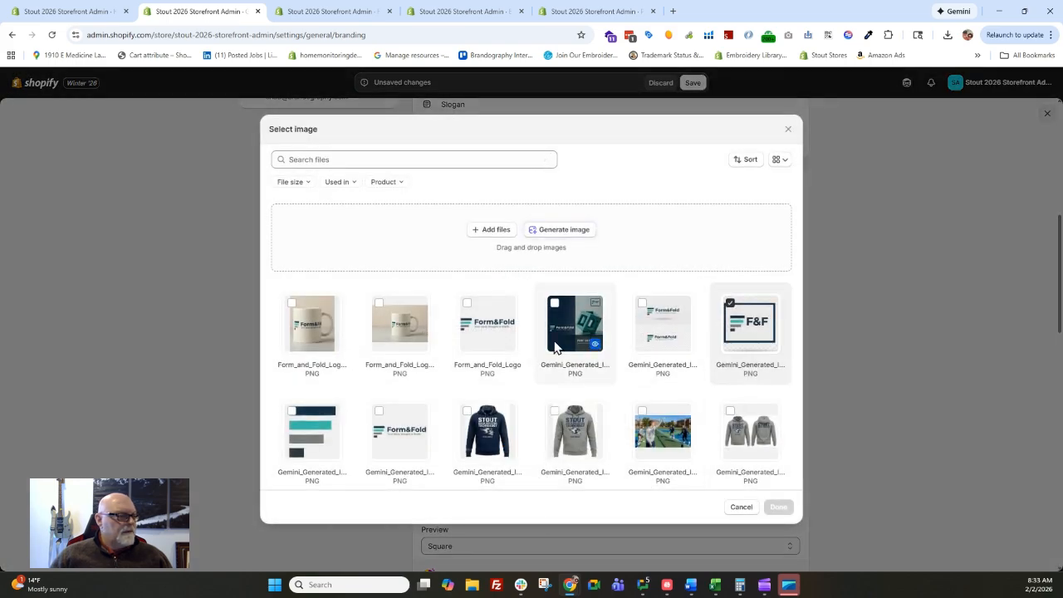
pyautogui.click(741, 508)
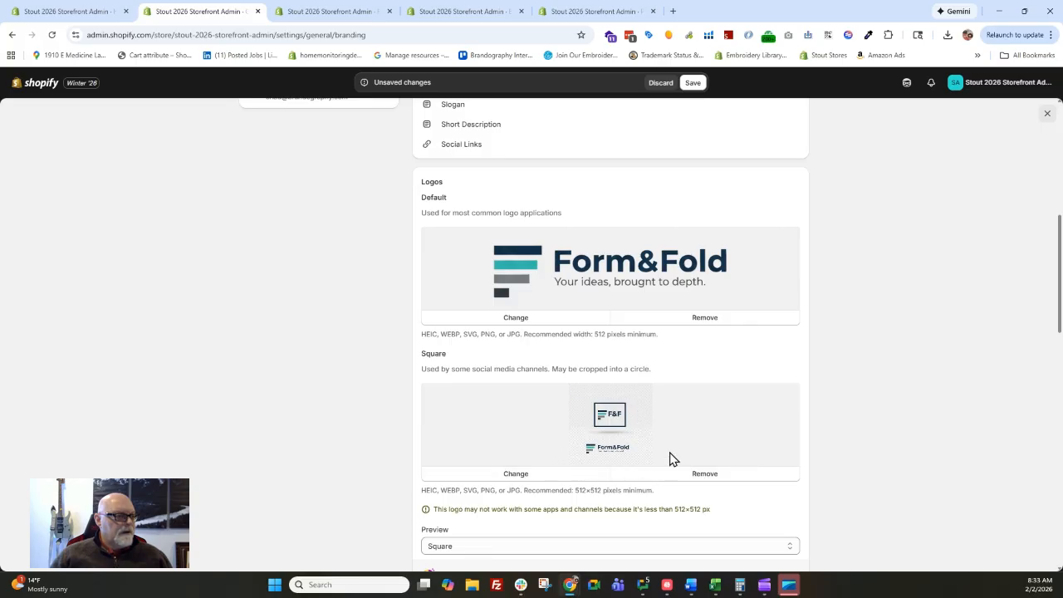
# Examine the brand logos, the primary and secondary colors, and the recommended pixel size for the cover image
pyautogui.scroll(-2, 627, 426)
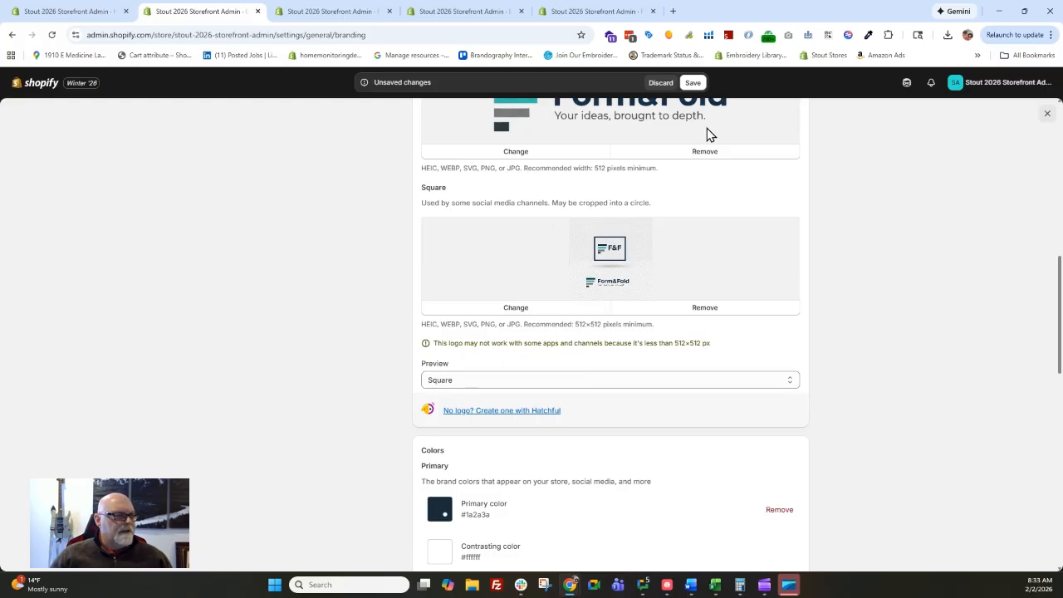
pyautogui.scroll(-2, 512, 295)
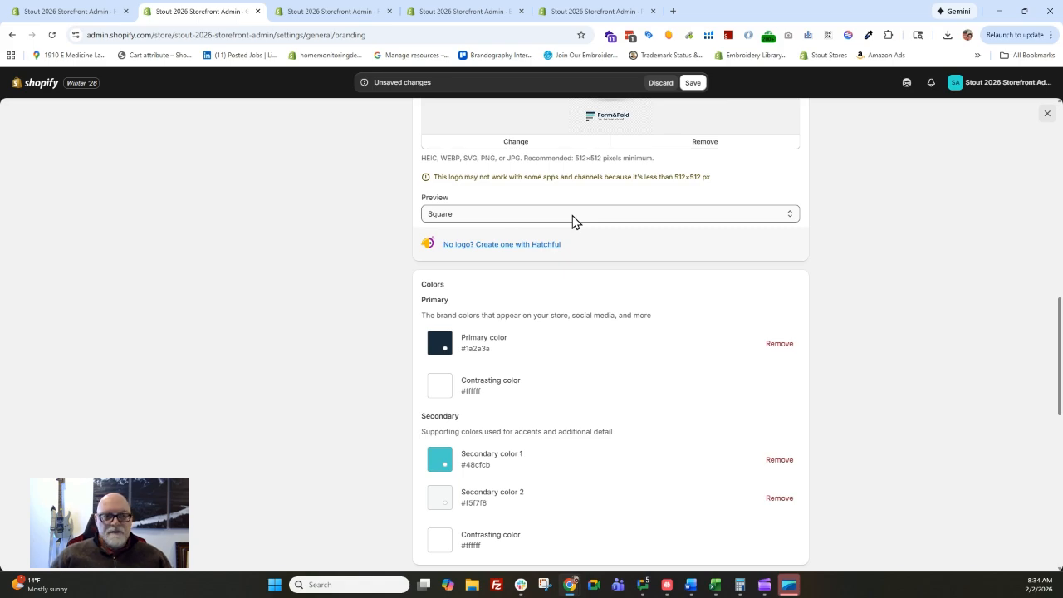
pyautogui.scroll(3, 572, 221)
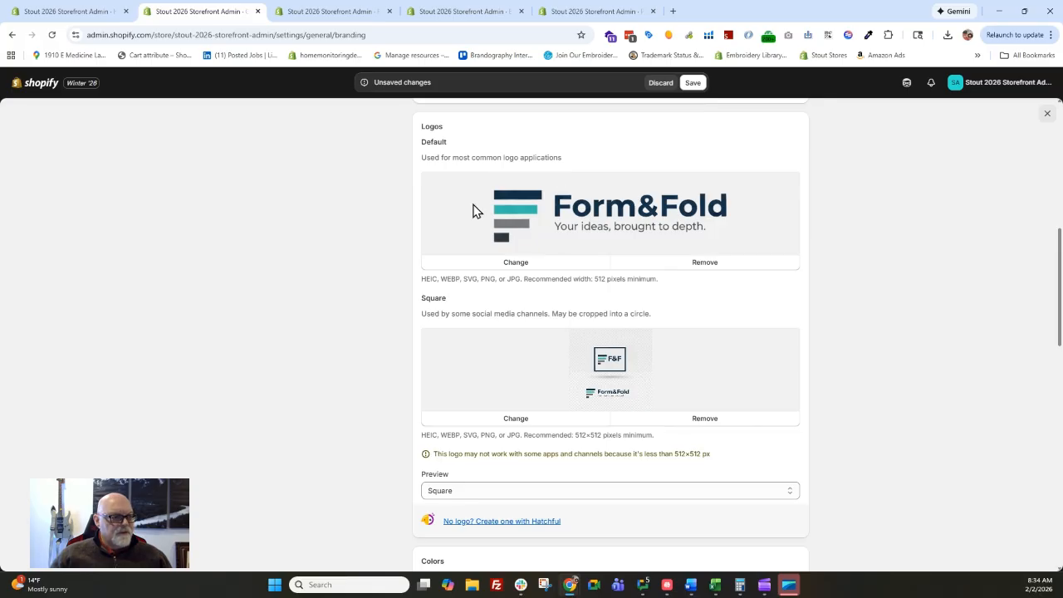
pyautogui.scroll(-5, 255, 265)
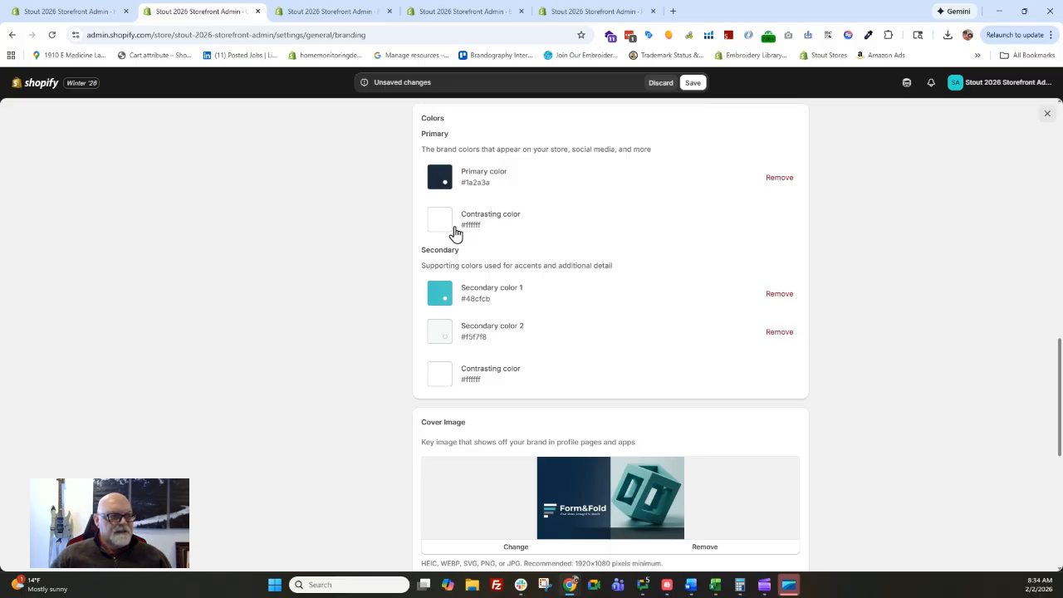
pyautogui.scroll(-2, 350, 364)
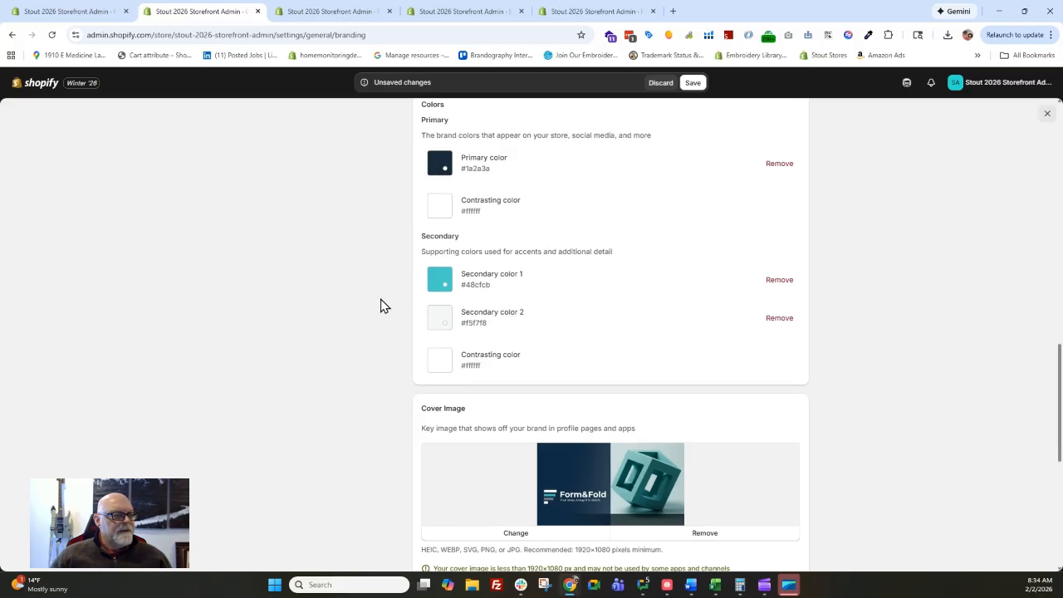
pyautogui.scroll(-1, 523, 177)
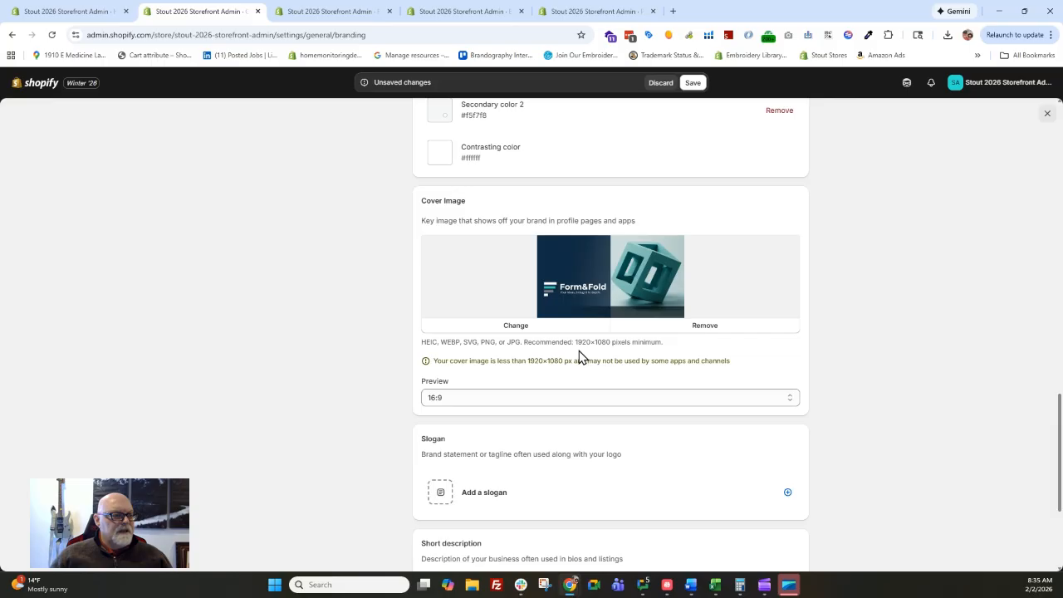
pyautogui.moveTo(579, 343); pyautogui.dragTo(667, 351)
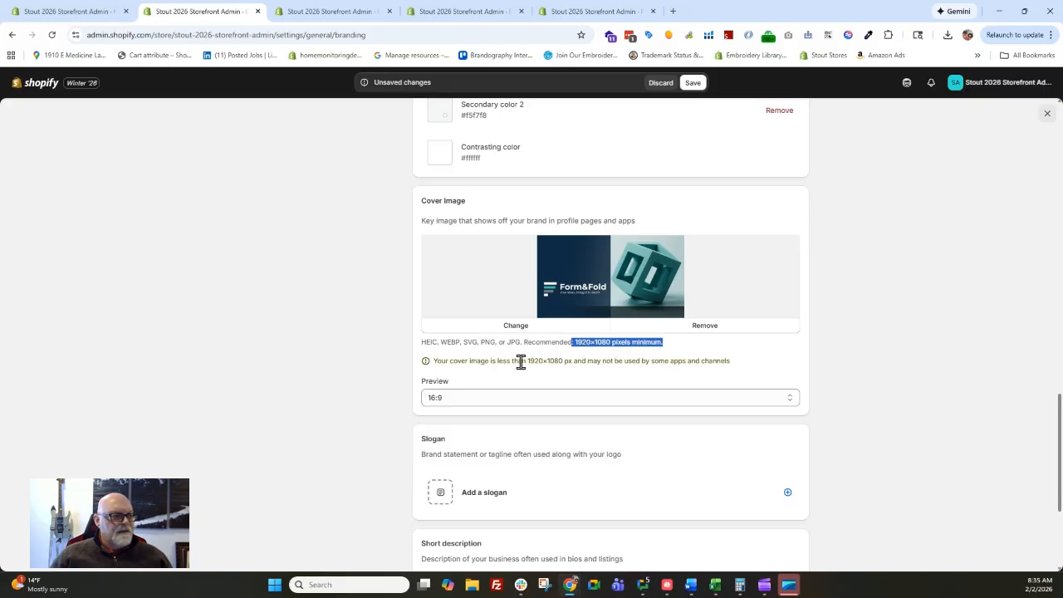
pyautogui.moveTo(521, 361); pyautogui.dragTo(607, 362)
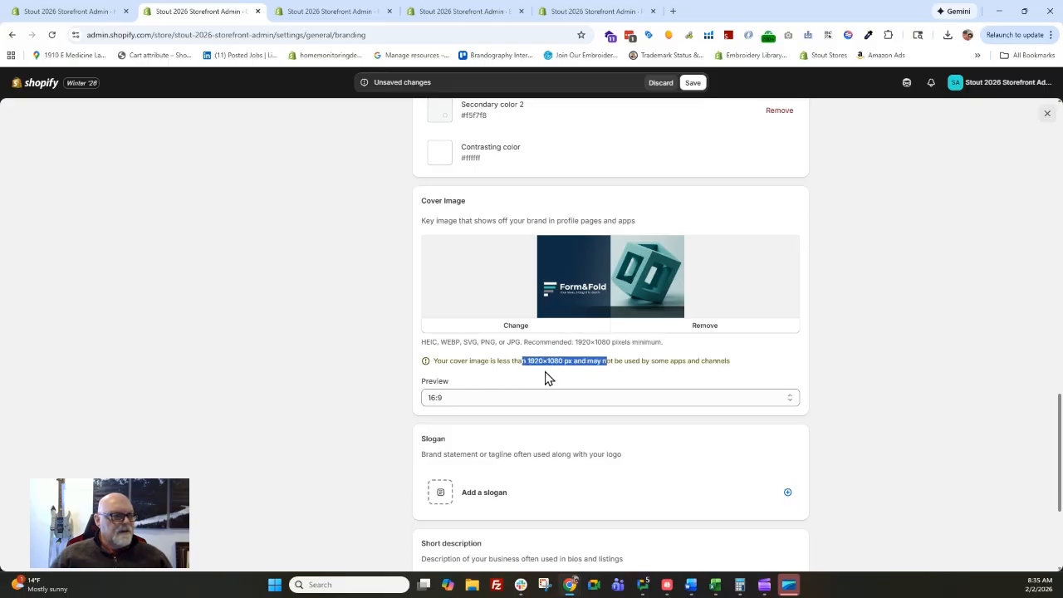
# Remove the current cover image, view the option to generate a new one, and leave it without generating anything
pyautogui.click(697, 329)
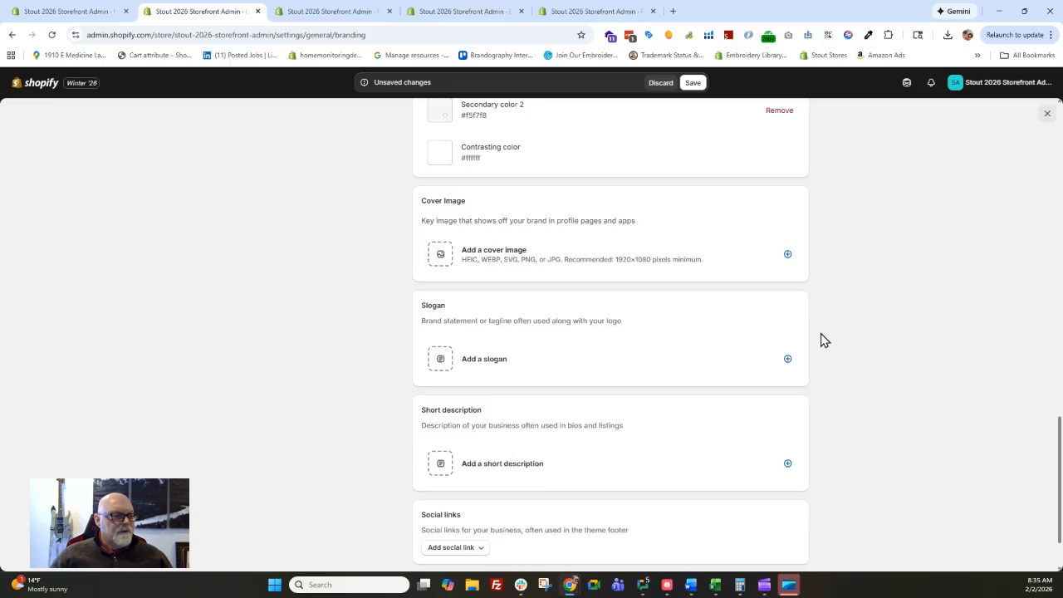
pyautogui.click(459, 255)
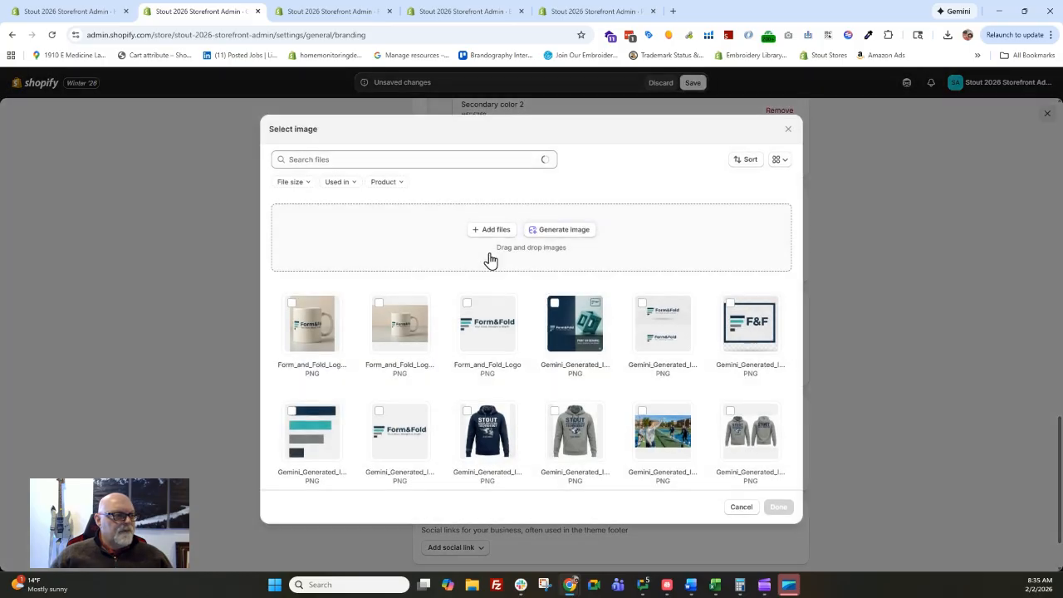
pyautogui.click(564, 229)
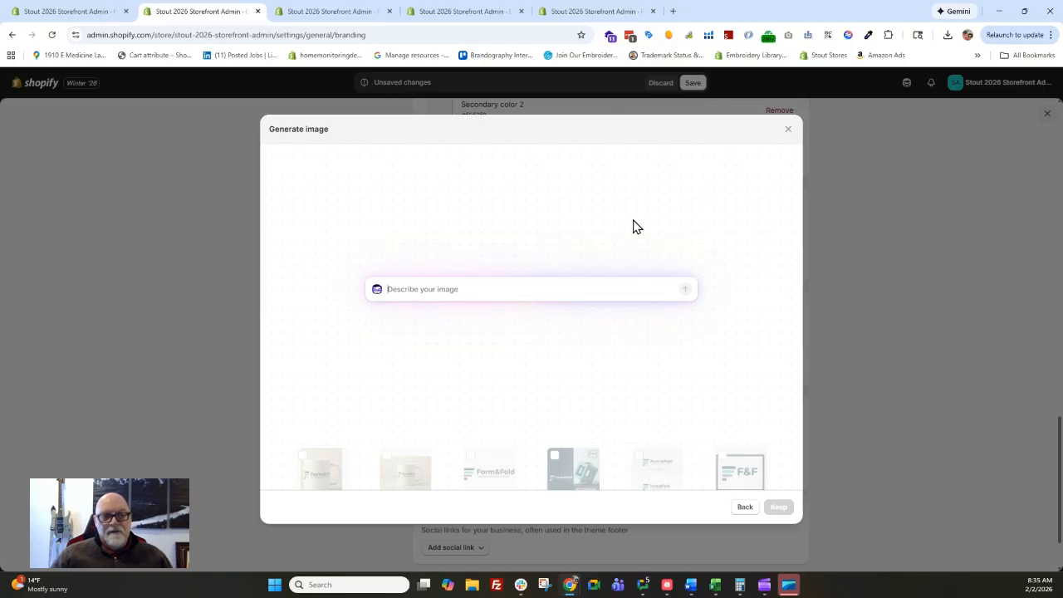
pyautogui.click(786, 133)
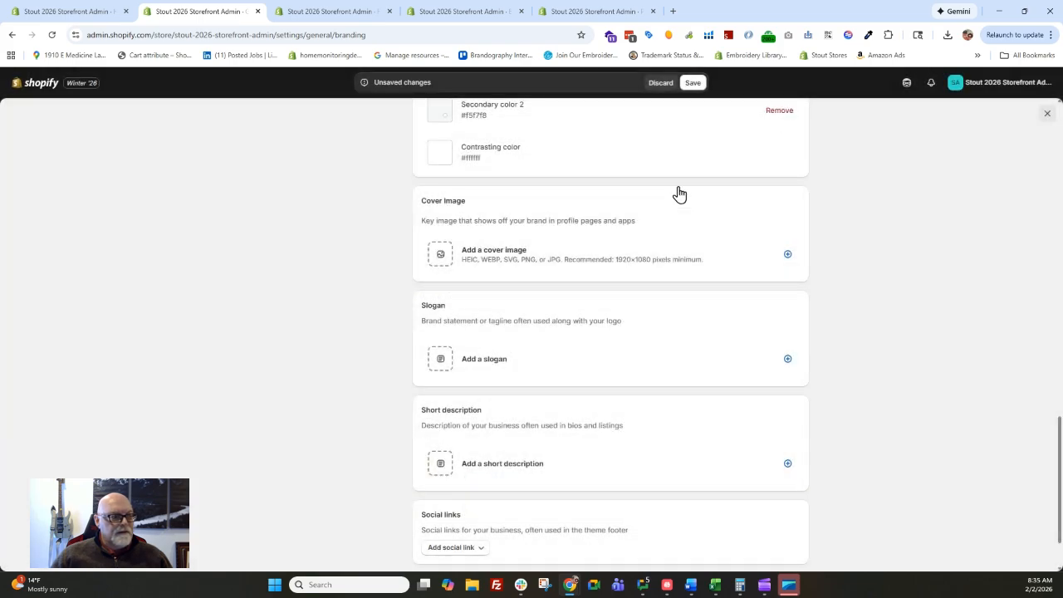
# Set the navy Form&Fold picture with the teal cube as the brand's cover image
pyautogui.click(446, 259)
pyautogui.click(599, 323)
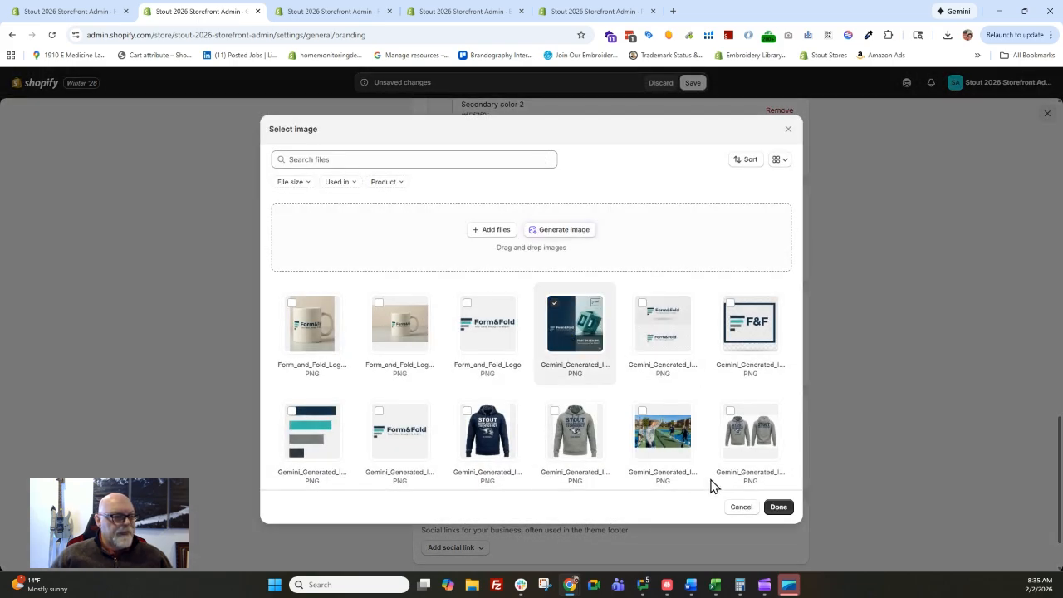
pyautogui.click(784, 507)
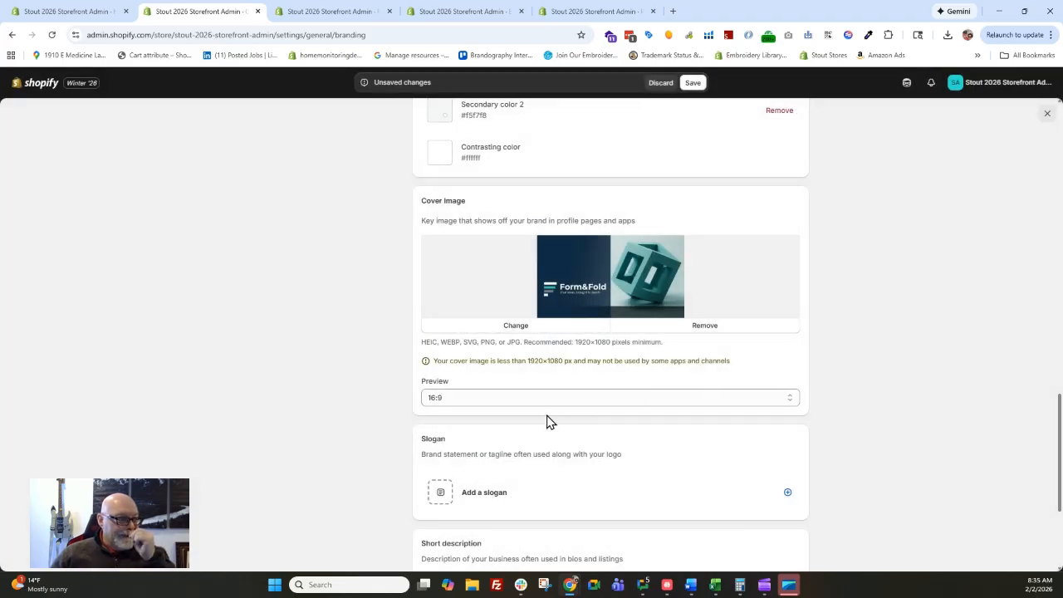
# Add the slogan "Your ideas, brought to depth" and save the Brand settings
pyautogui.scroll(-3, 547, 422)
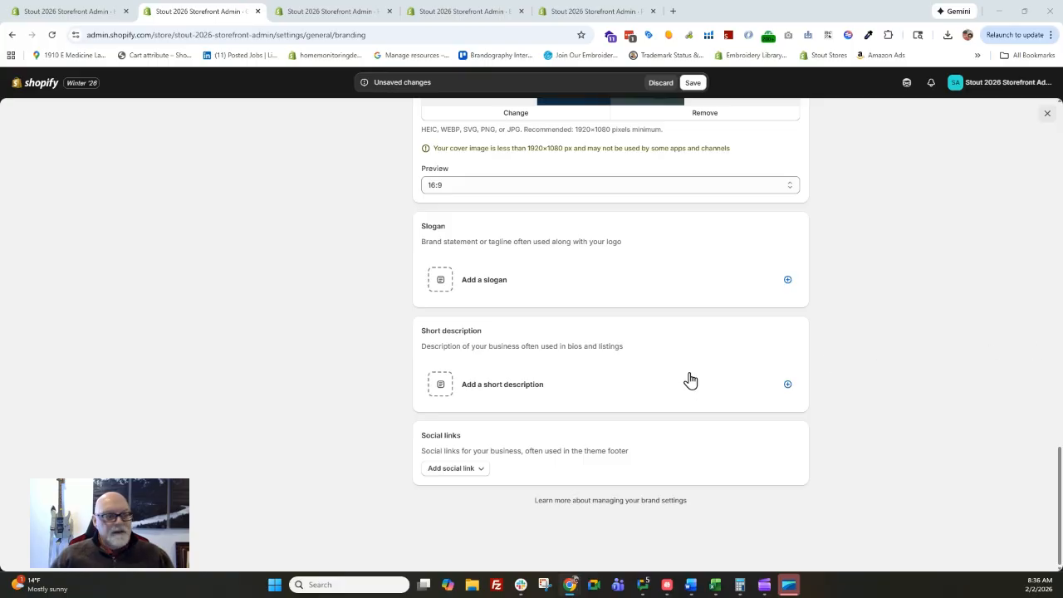
pyautogui.click(479, 281)
pyautogui.write('Your ideas, brought to depth')
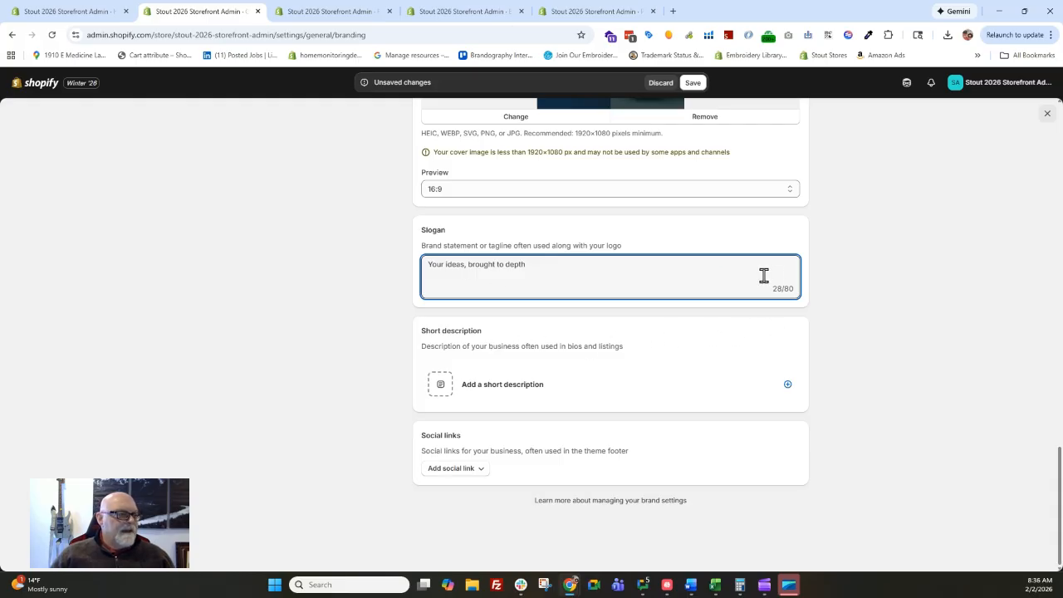
pyautogui.click(697, 86)
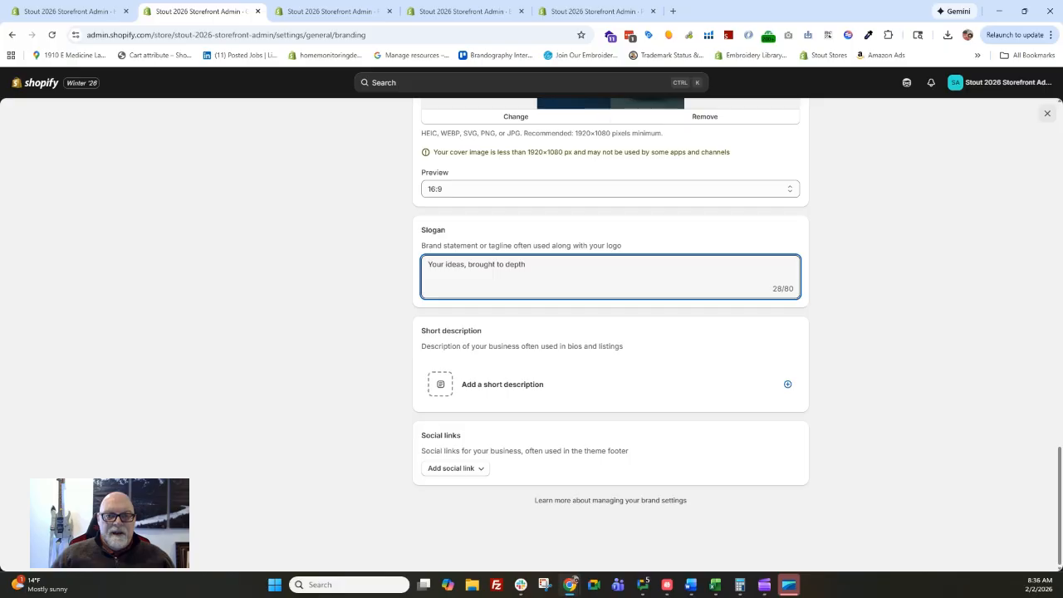
# Look over the short description field, the available social link platforms, and the checklist of brand assets with the saved logos
pyautogui.click(449, 384)
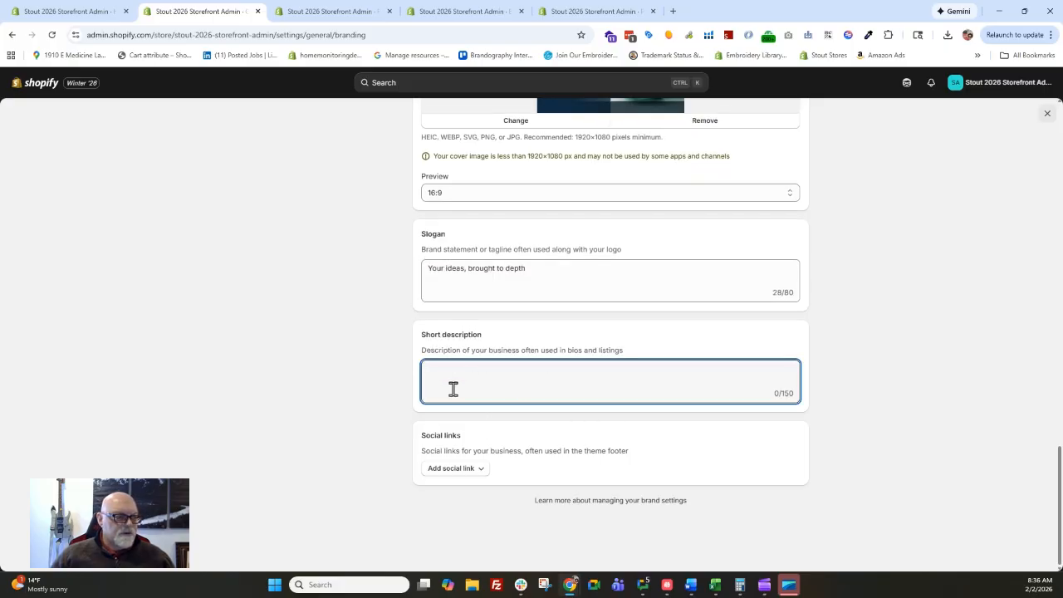
pyautogui.click(449, 468)
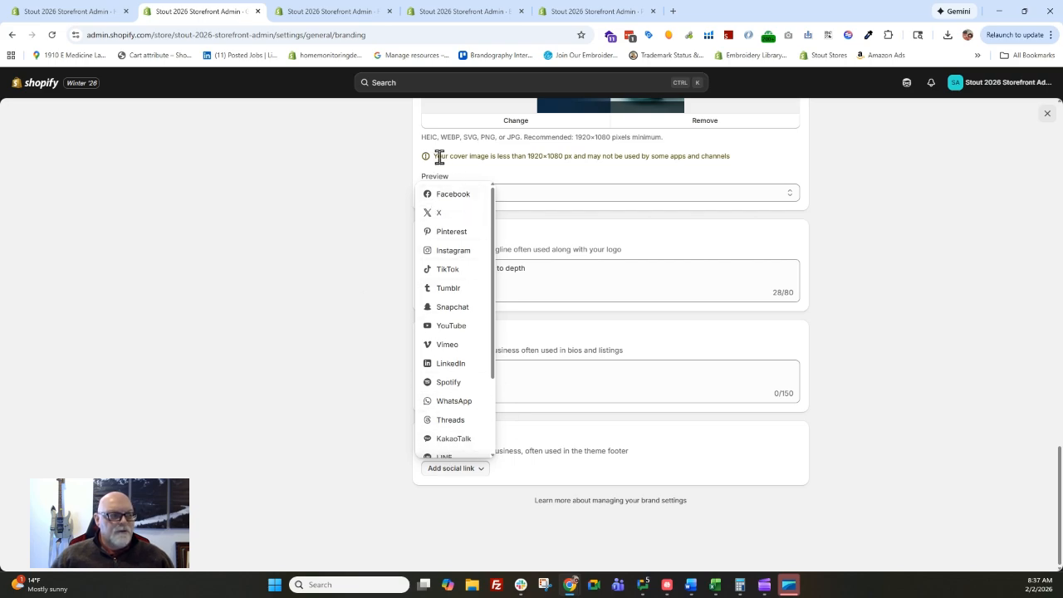
pyautogui.click(984, 308)
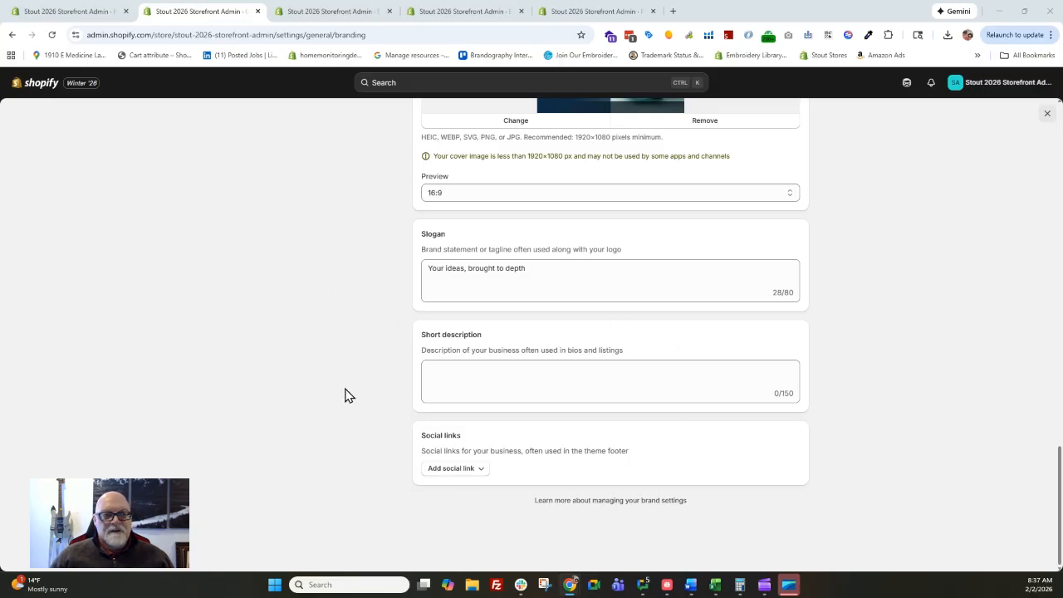
pyautogui.scroll(6, 356, 395)
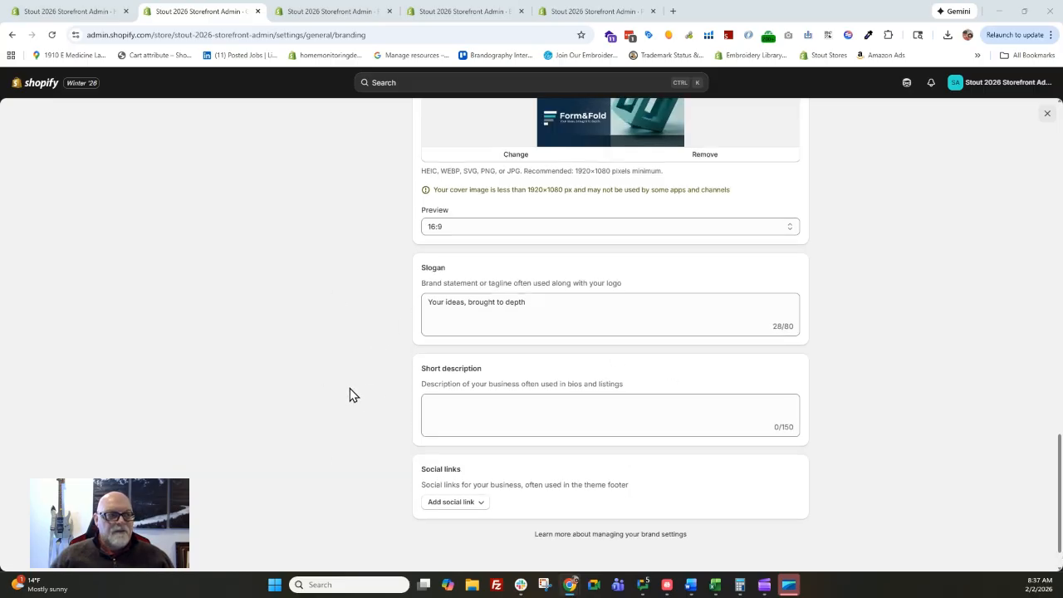
pyautogui.scroll(5, 431, 288)
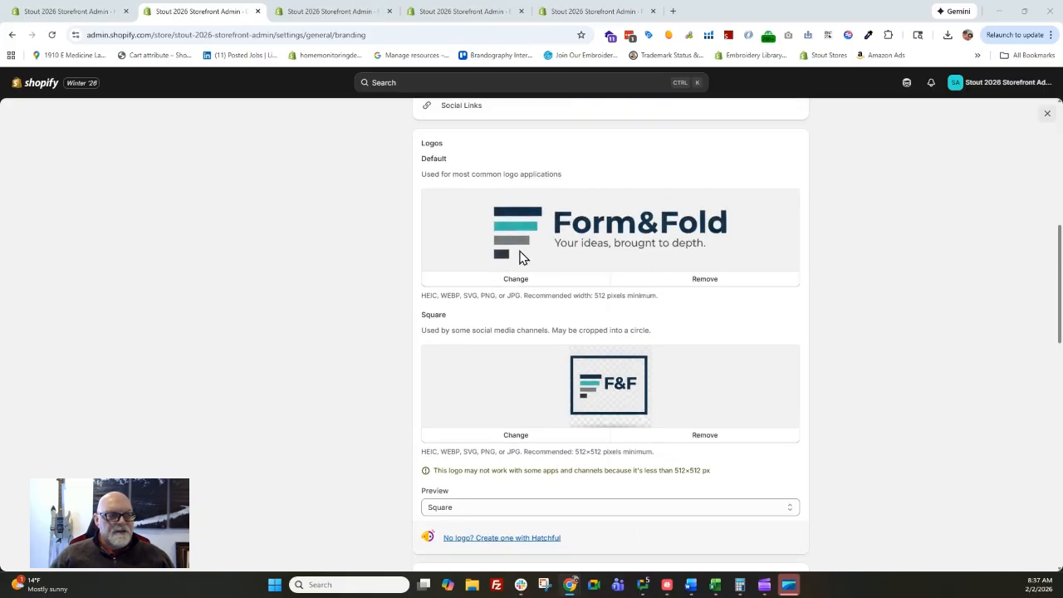
pyautogui.scroll(2, 718, 241)
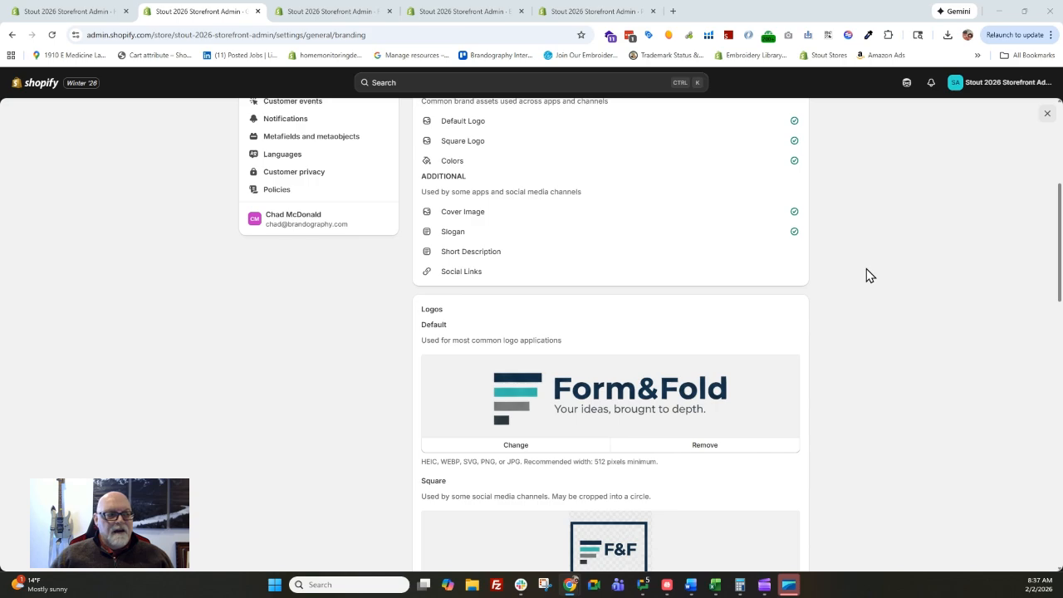
pyautogui.scroll(-2, 868, 274)
pyautogui.scroll(2, 868, 274)
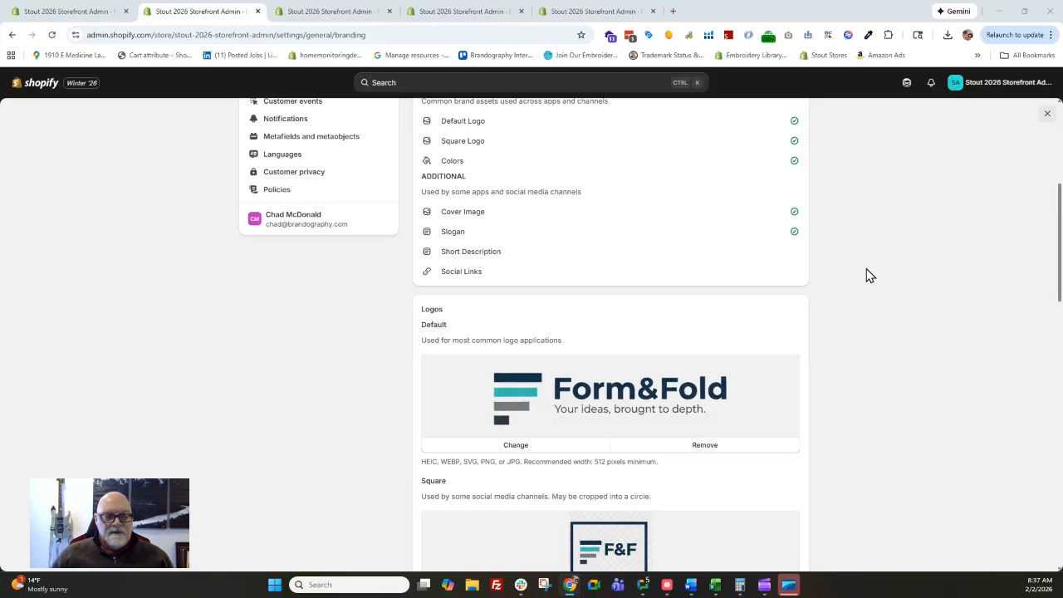
# In the tab with the F&F image, leave the image editor and open the Horizon theme's code from the Online Store themes
pyautogui.click(299, 12)
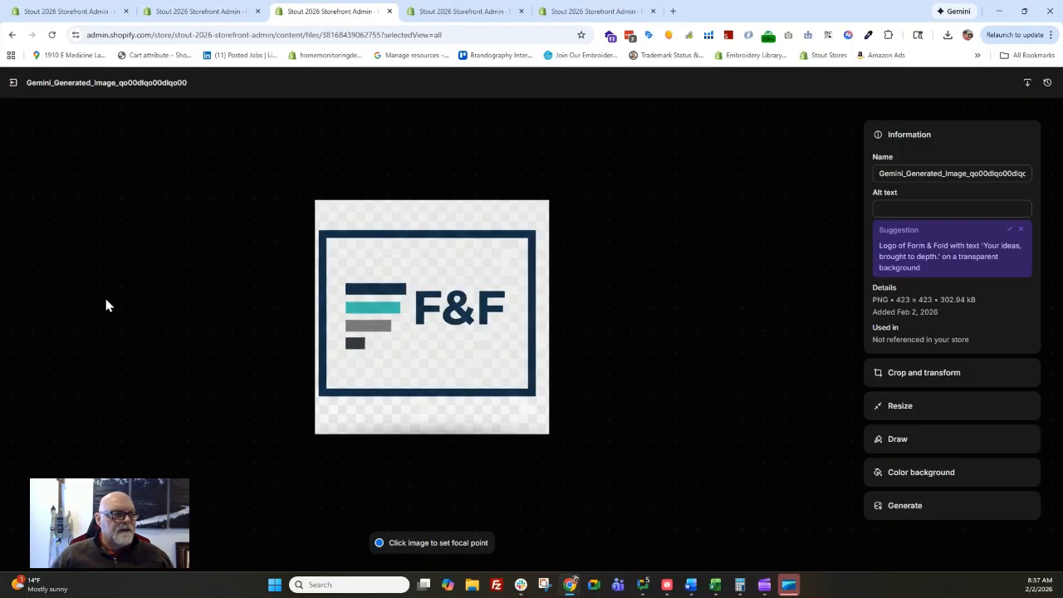
pyautogui.click(49, 107)
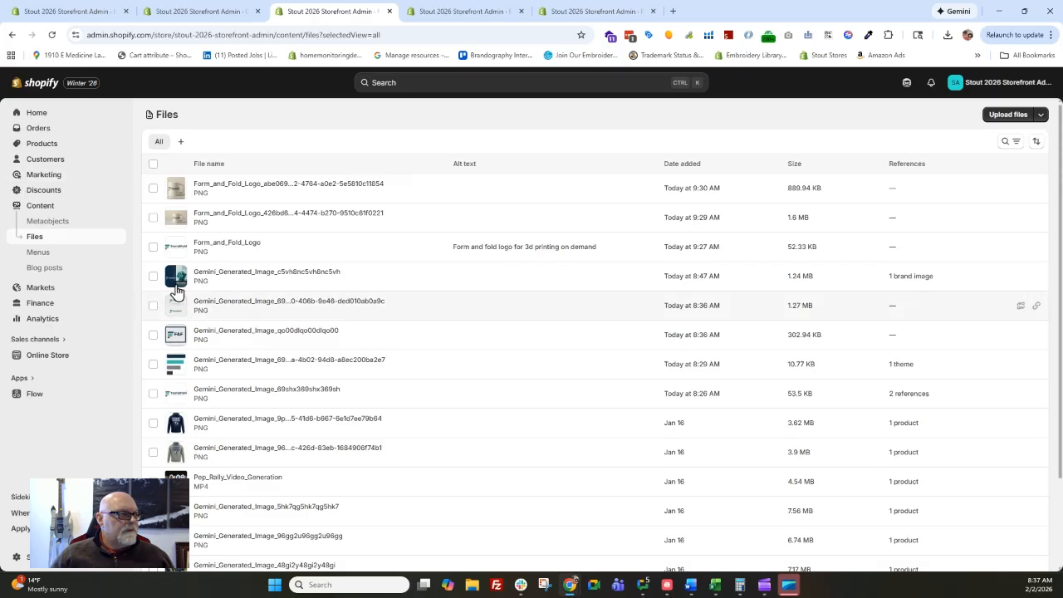
pyautogui.click(49, 356)
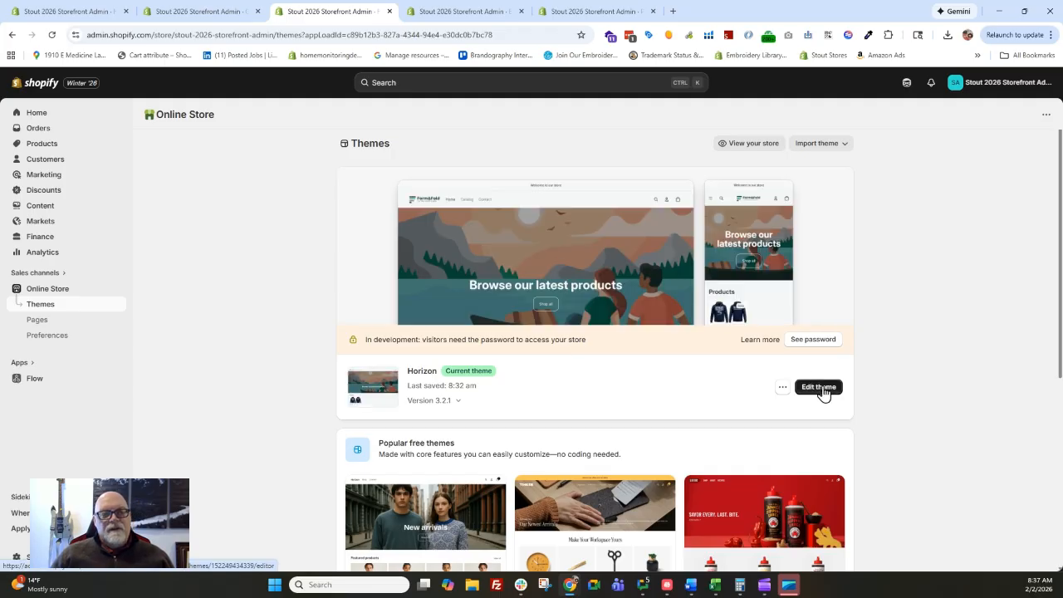
pyautogui.click(782, 387)
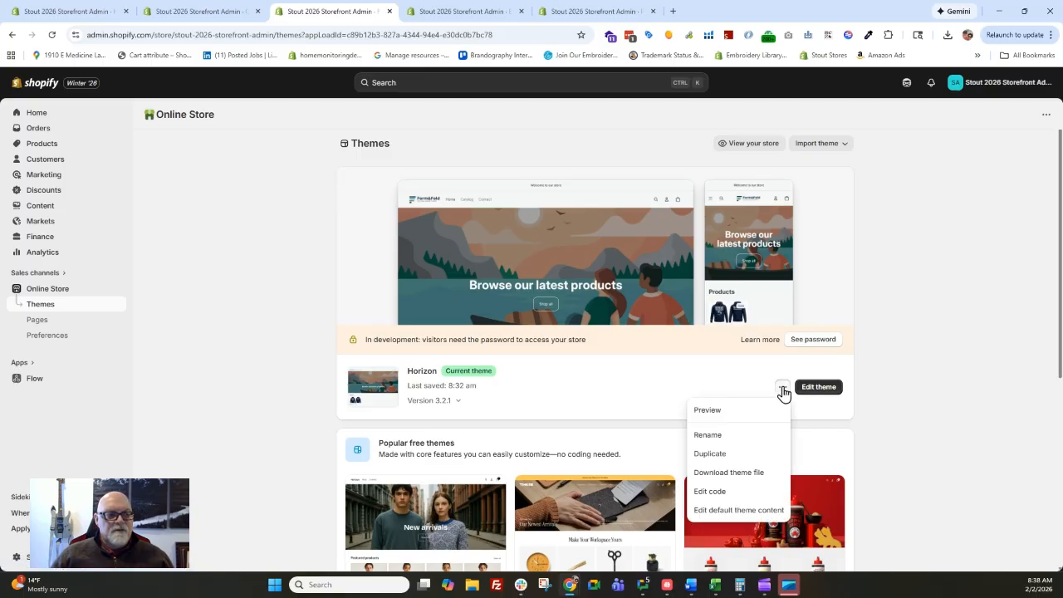
pyautogui.click(713, 491)
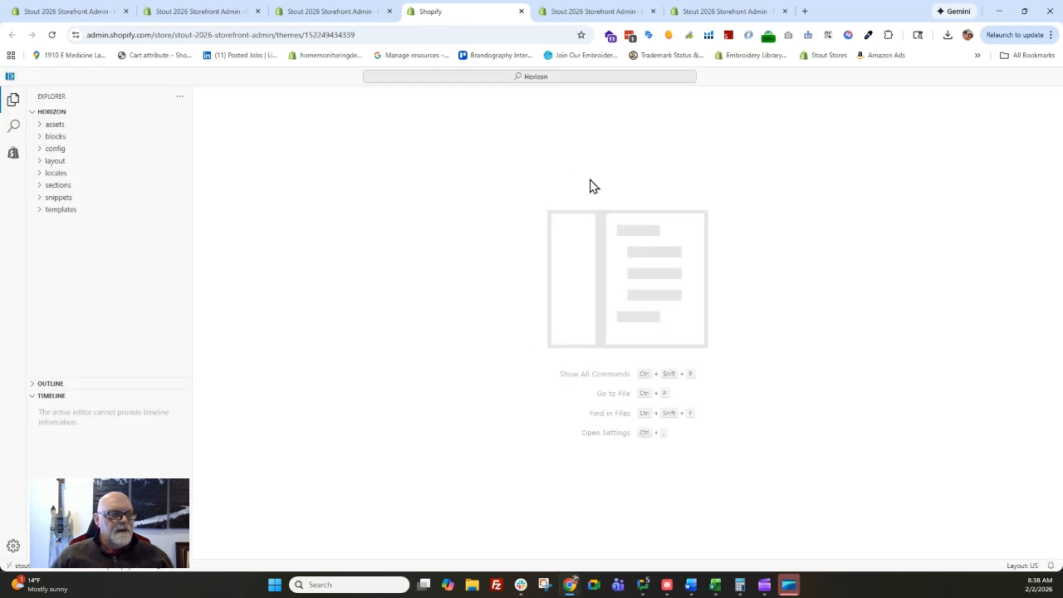
# Look through the code of footer.liquid in the Horizon theme's sections folder down to its schema blocks, and close the code tab
pyautogui.click(60, 184)
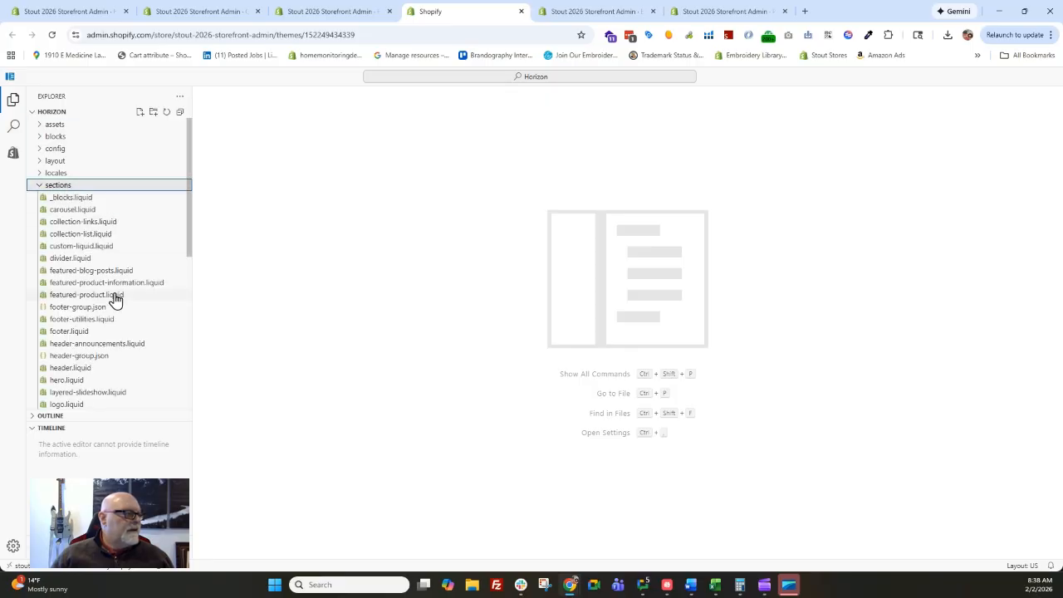
pyautogui.click(65, 331)
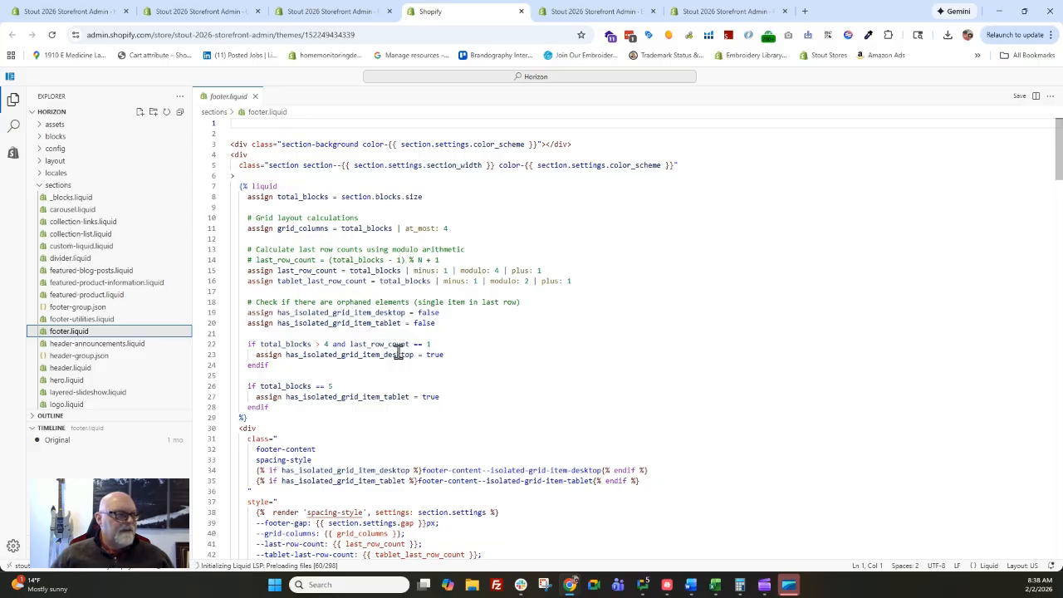
pyautogui.scroll(-10, 548, 365)
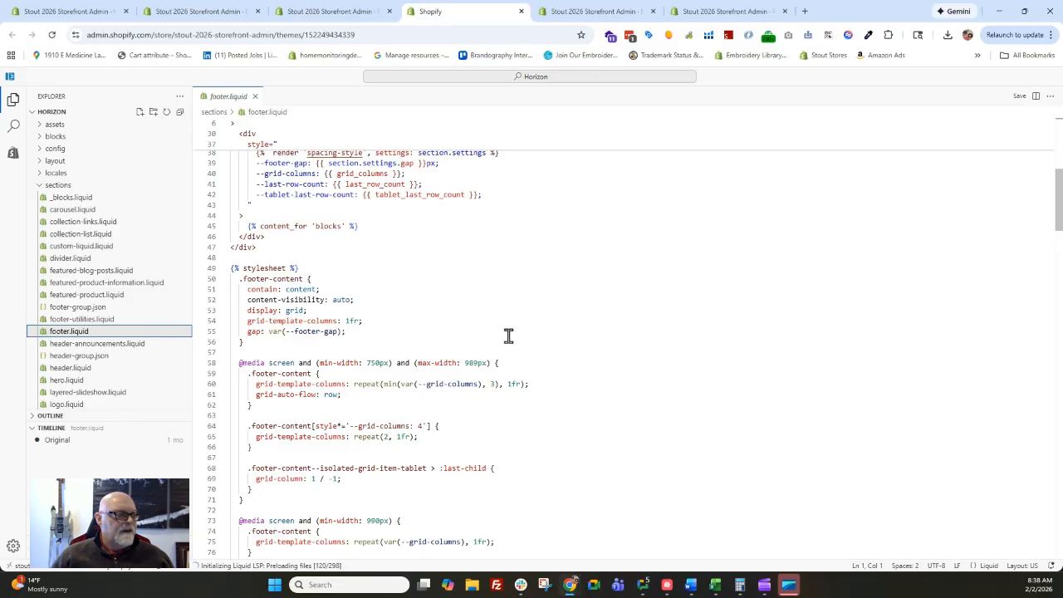
pyautogui.scroll(-14, 509, 335)
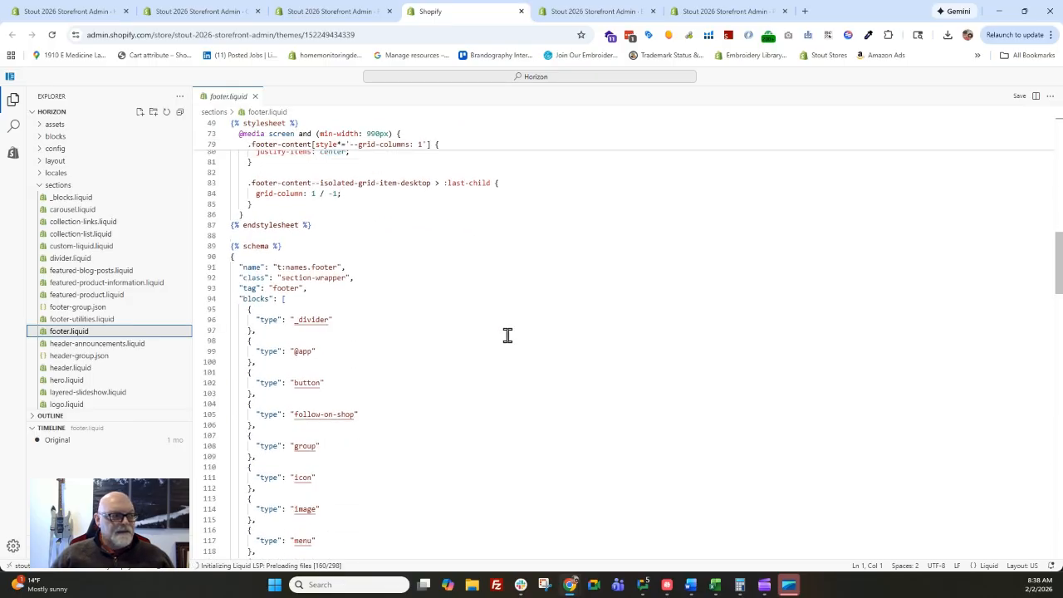
pyautogui.scroll(-2, 507, 335)
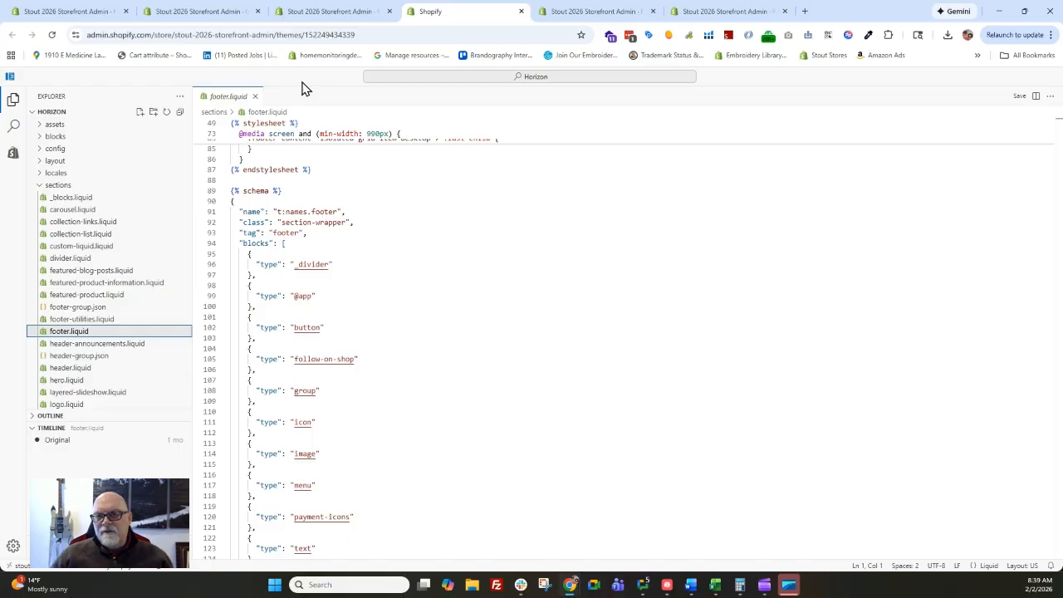
pyautogui.click(522, 12)
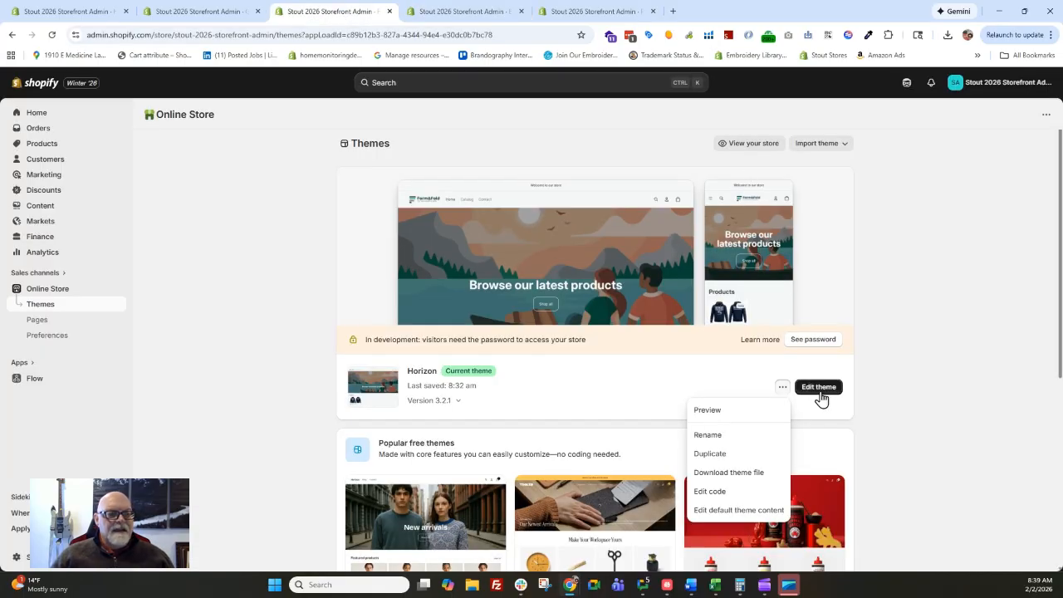
# Open the Horizon theme in the theme editor and expand the Logo and favicon group of its theme settings
pyautogui.click(871, 394)
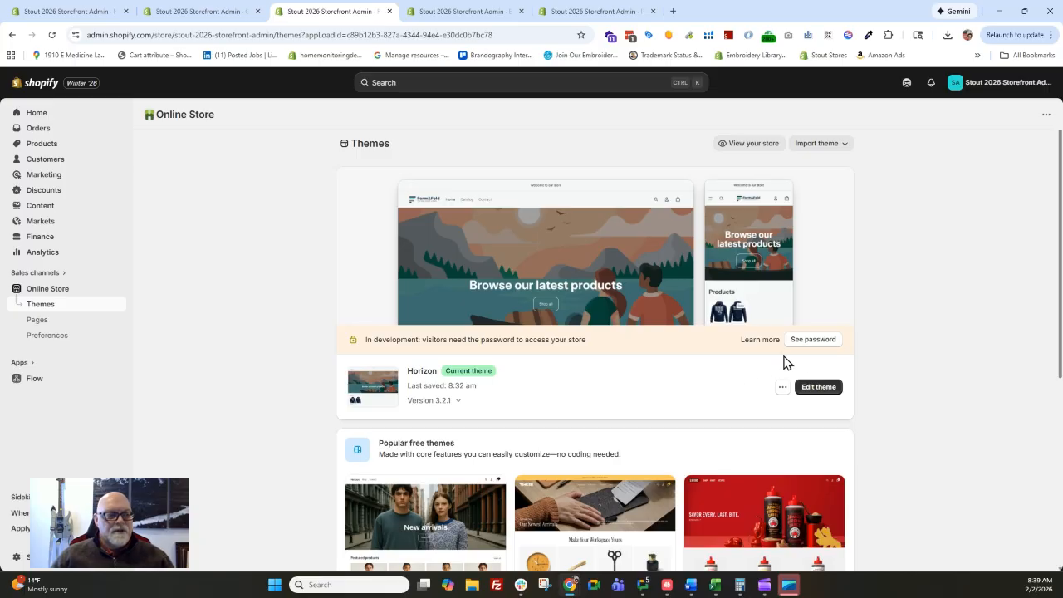
pyautogui.click(819, 387)
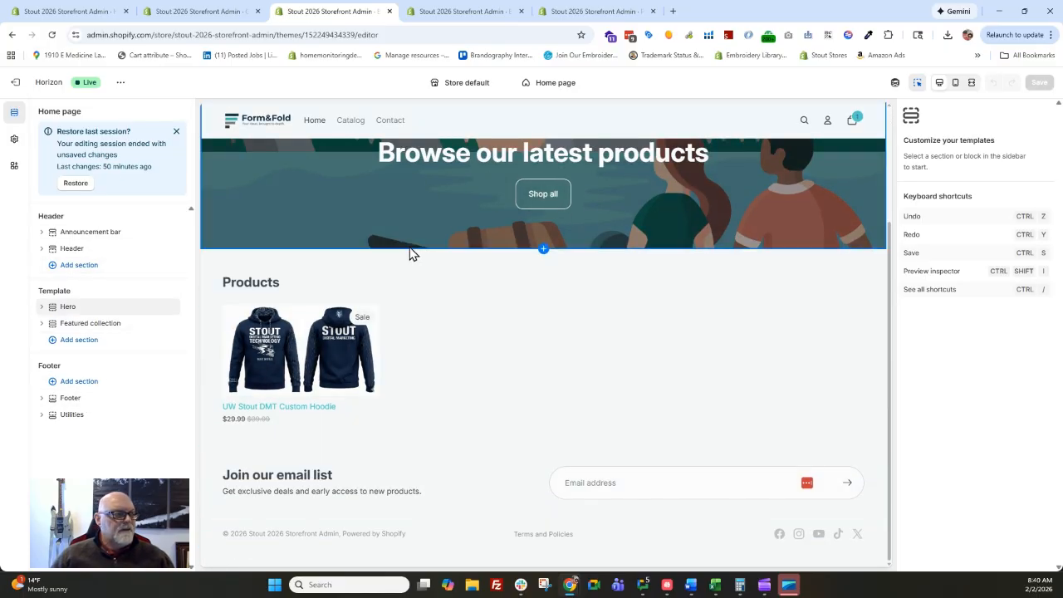
pyautogui.scroll(3, 357, 254)
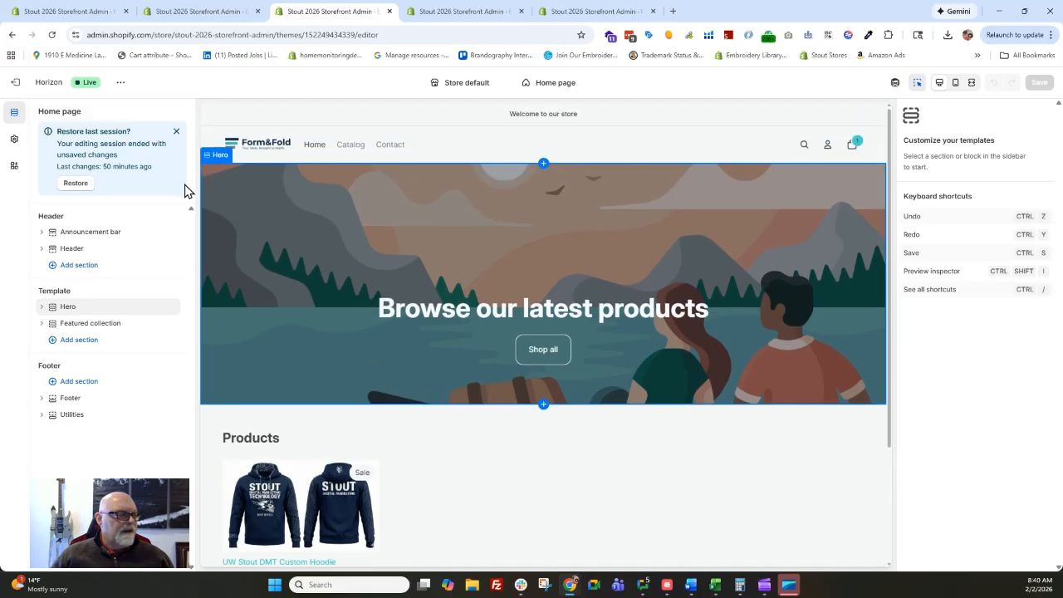
pyautogui.click(14, 140)
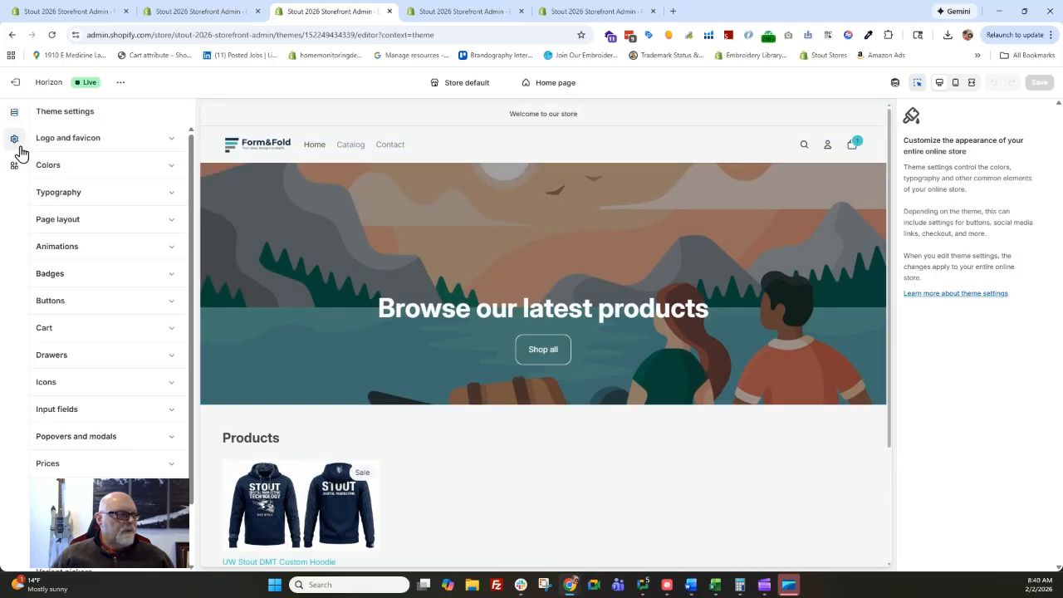
pyautogui.click(83, 141)
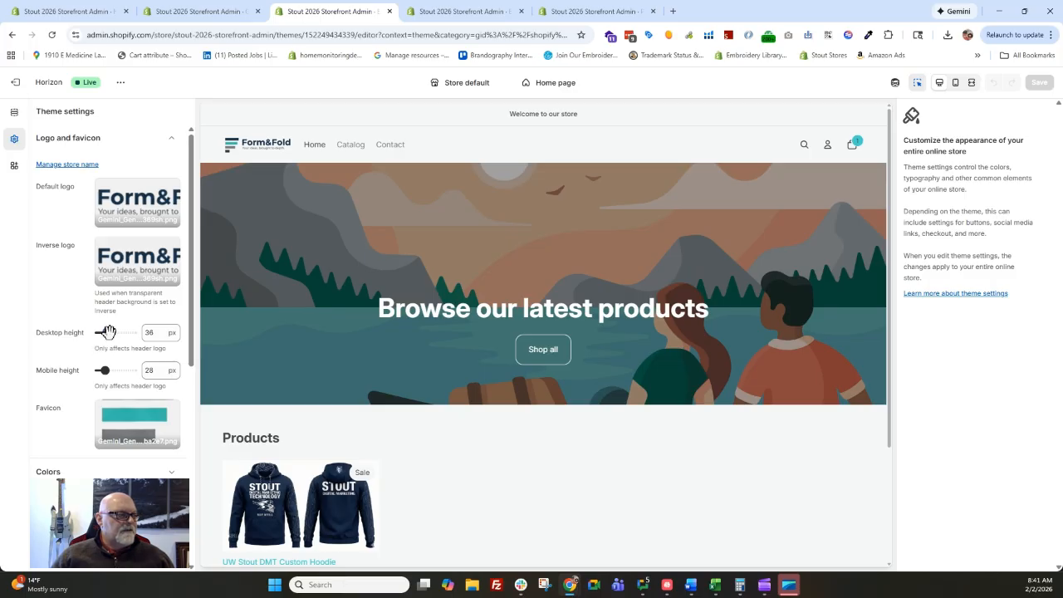
# Try the header logo's desktop height at 100 px and 25 px, and set it to 34 px
pyautogui.moveTo(108, 332); pyautogui.dragTo(134, 332)
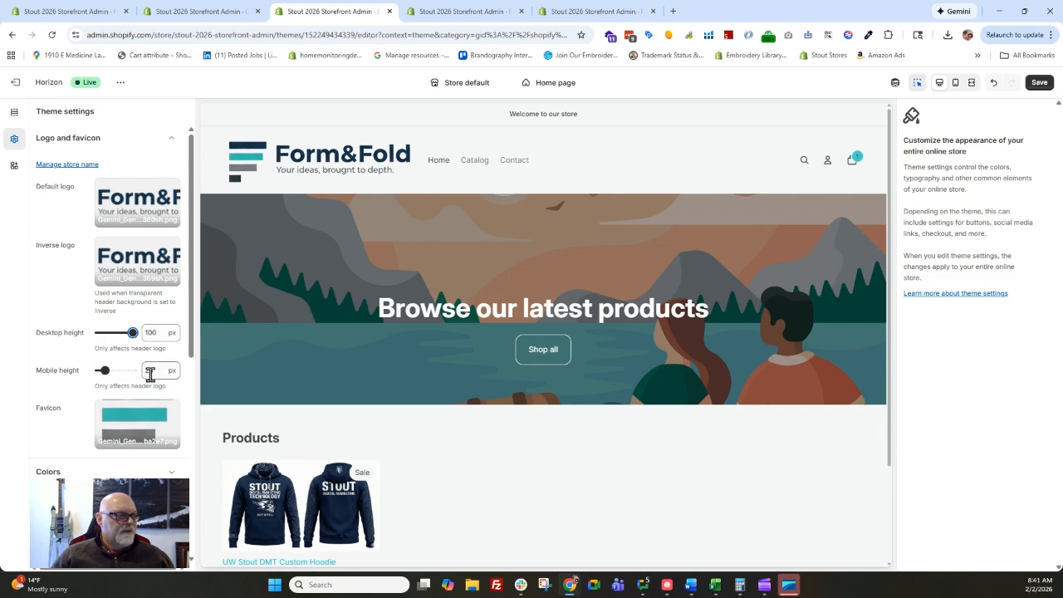
pyautogui.moveTo(133, 333); pyautogui.dragTo(103, 332)
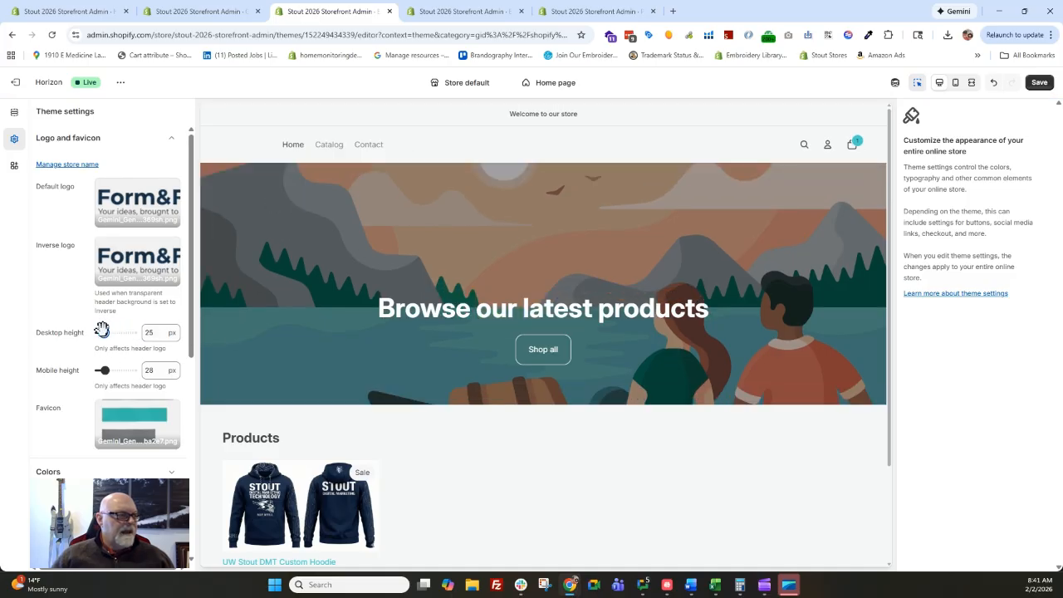
pyautogui.moveTo(100, 331); pyautogui.dragTo(106, 332)
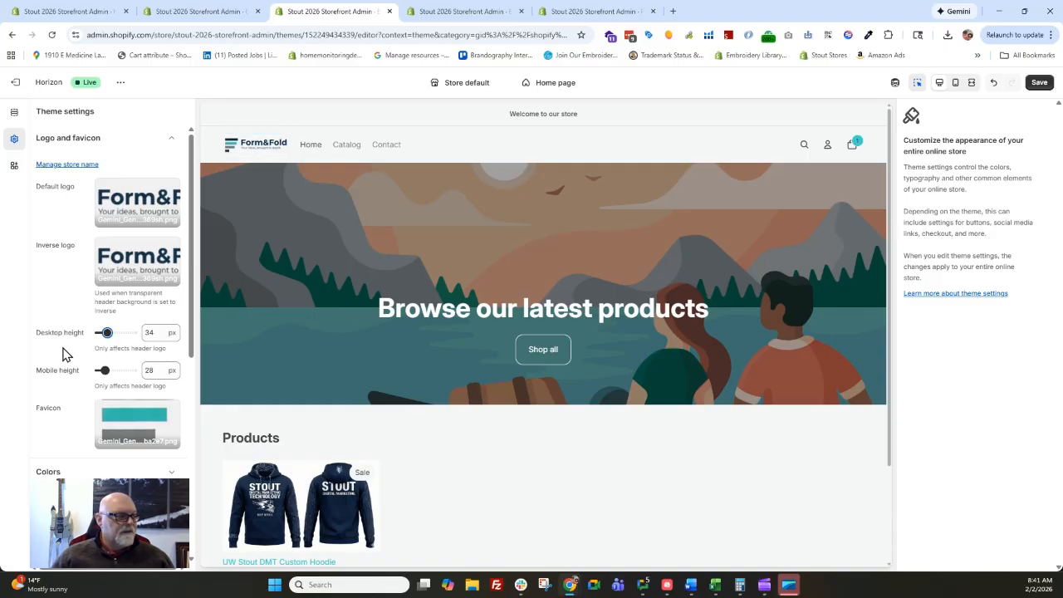
# Look through the library images available for the favicon and leave the selection without choosing one
pyautogui.scroll(-1, 58, 357)
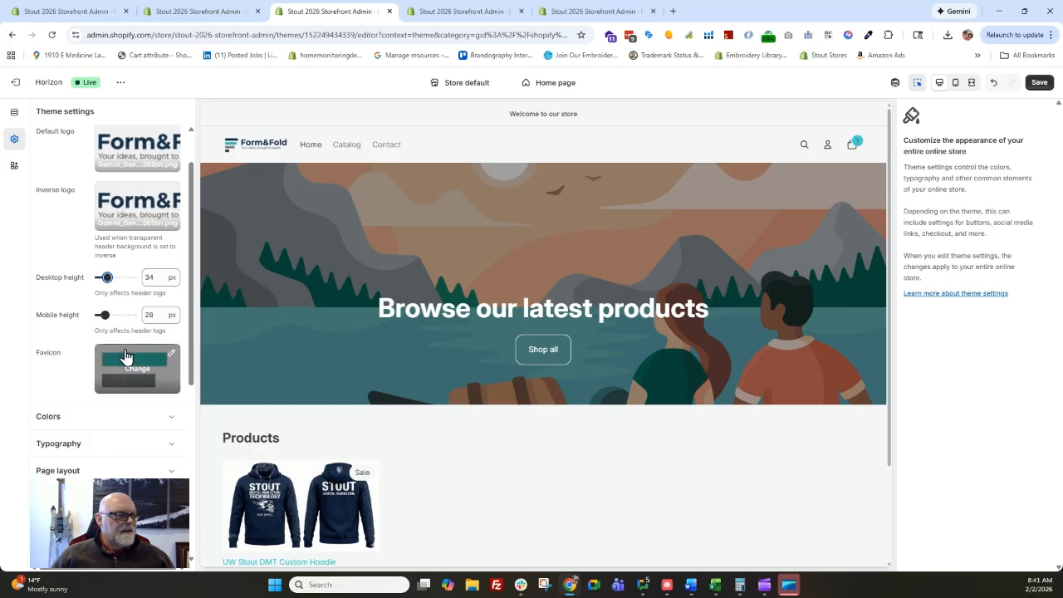
pyautogui.click(142, 375)
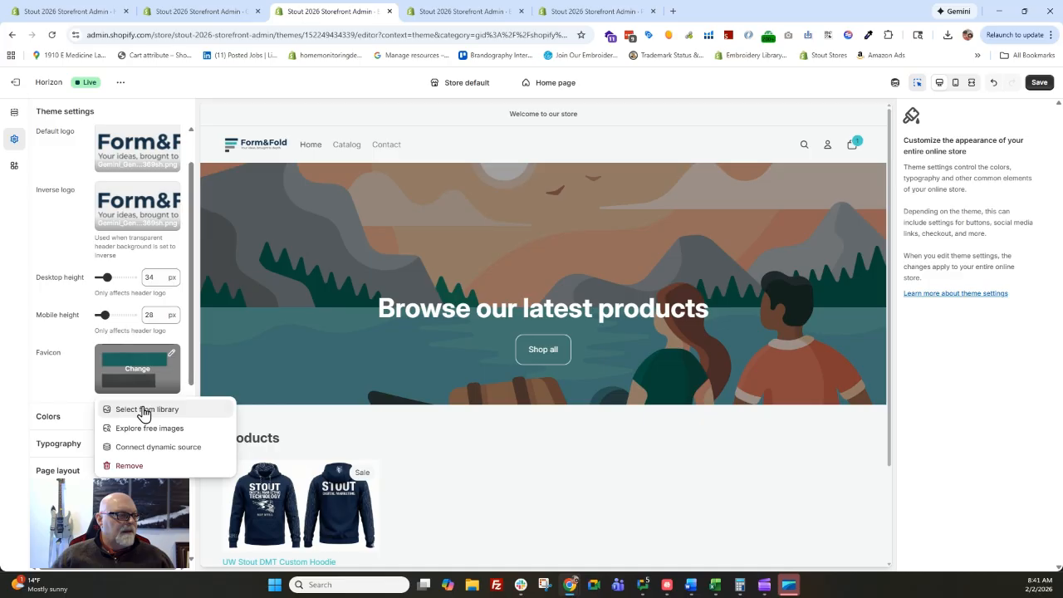
pyautogui.click(143, 408)
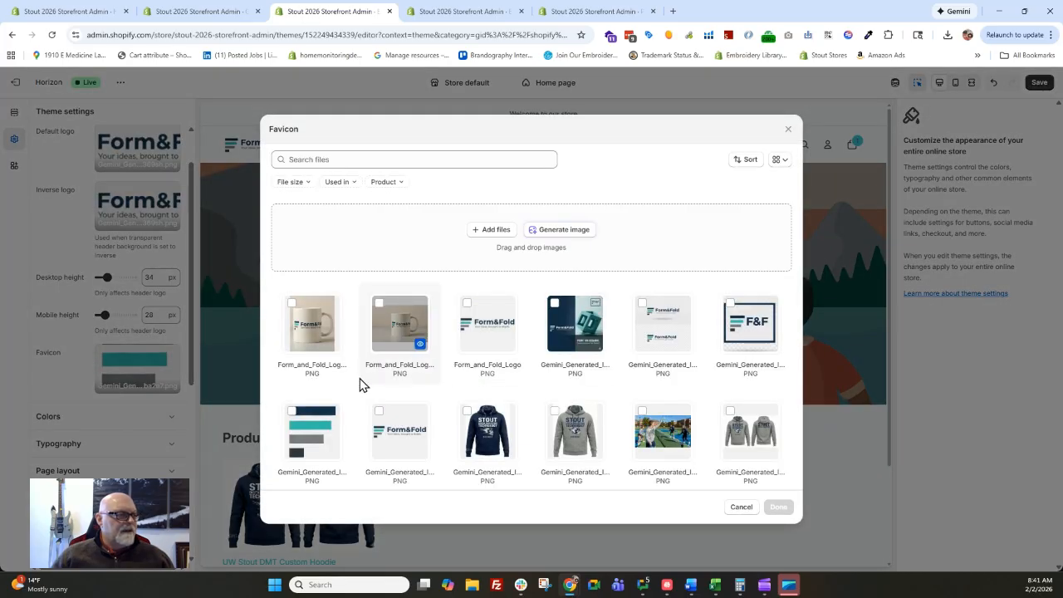
pyautogui.scroll(-3, 357, 378)
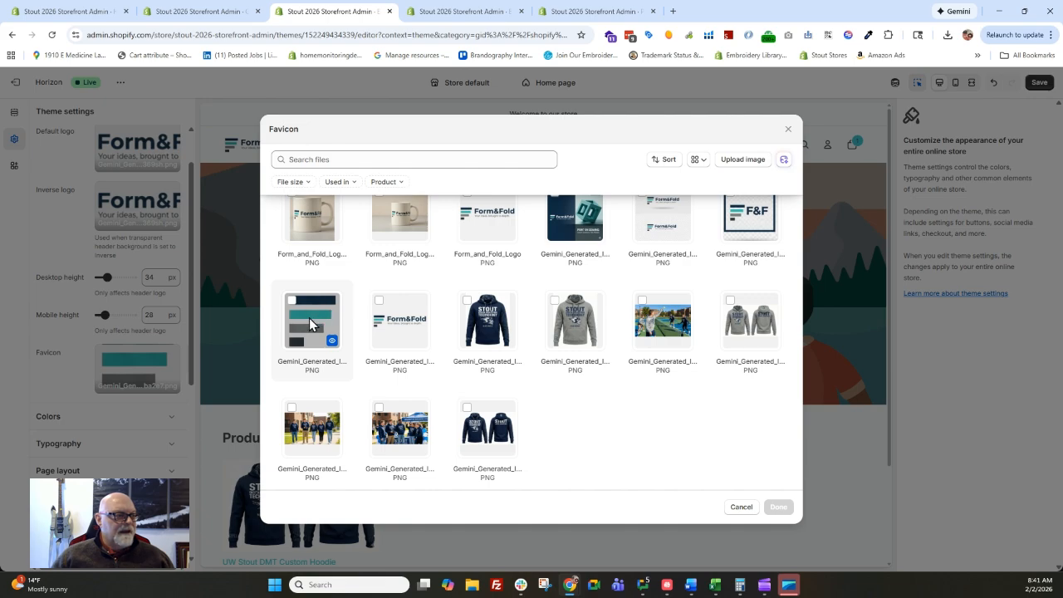
pyautogui.click(789, 130)
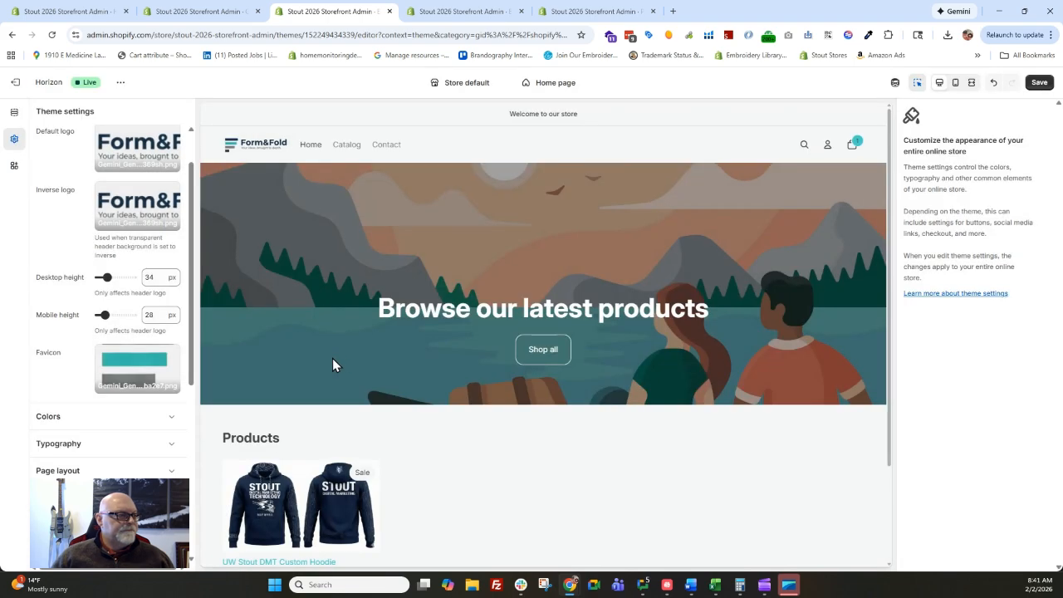
# Review the colors of Scheme 1 in the theme's color settings and return to the list of schemes
pyautogui.scroll(-1, 88, 369)
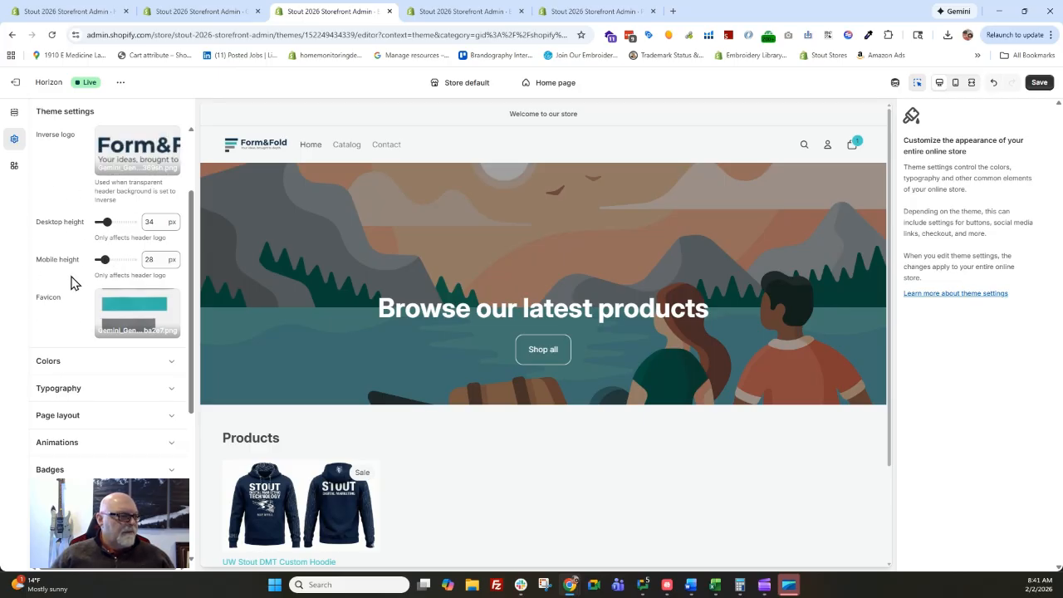
pyautogui.click(63, 361)
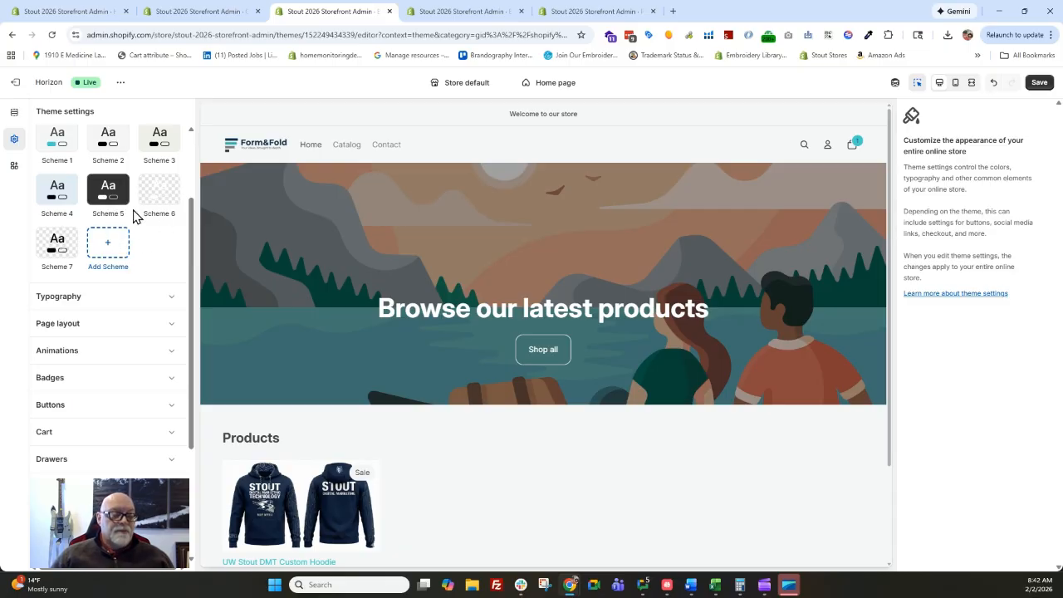
pyautogui.click(56, 139)
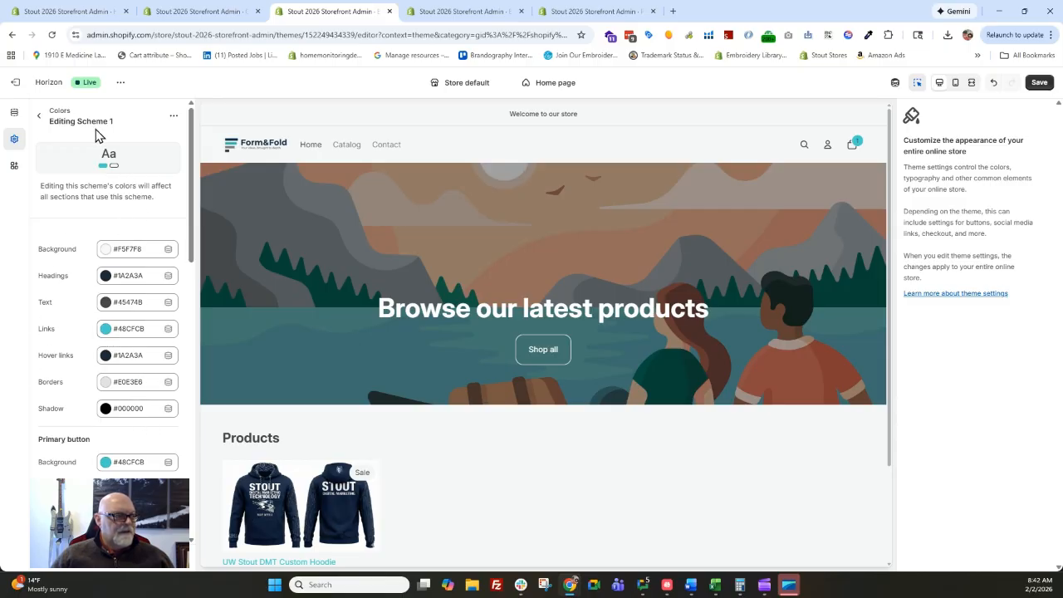
pyautogui.click(39, 121)
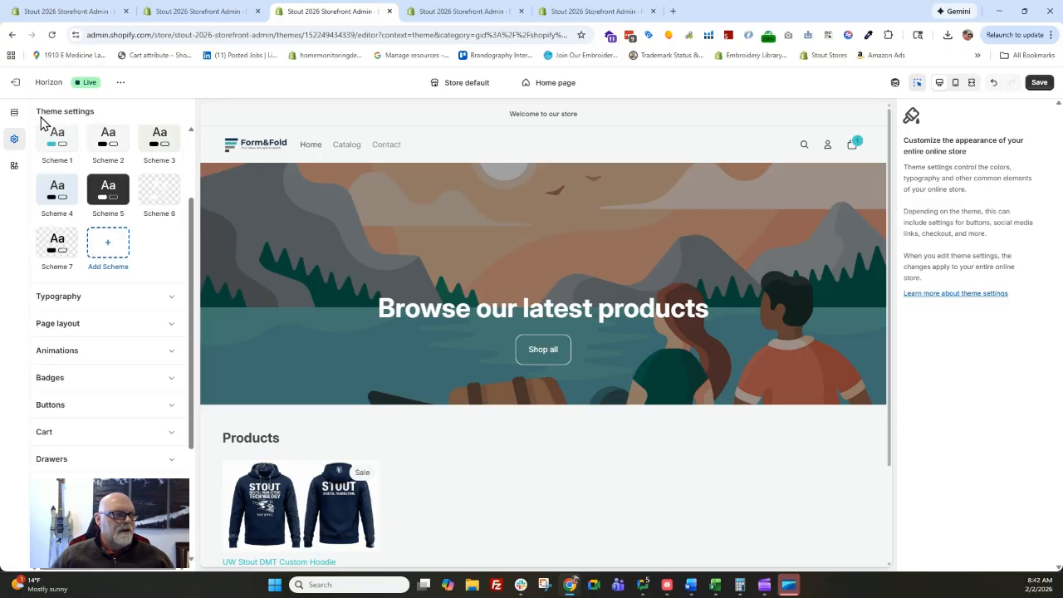
# Set the background color of Scheme 5 to the navy #1A2A3A from the currently used colors
pyautogui.click(112, 193)
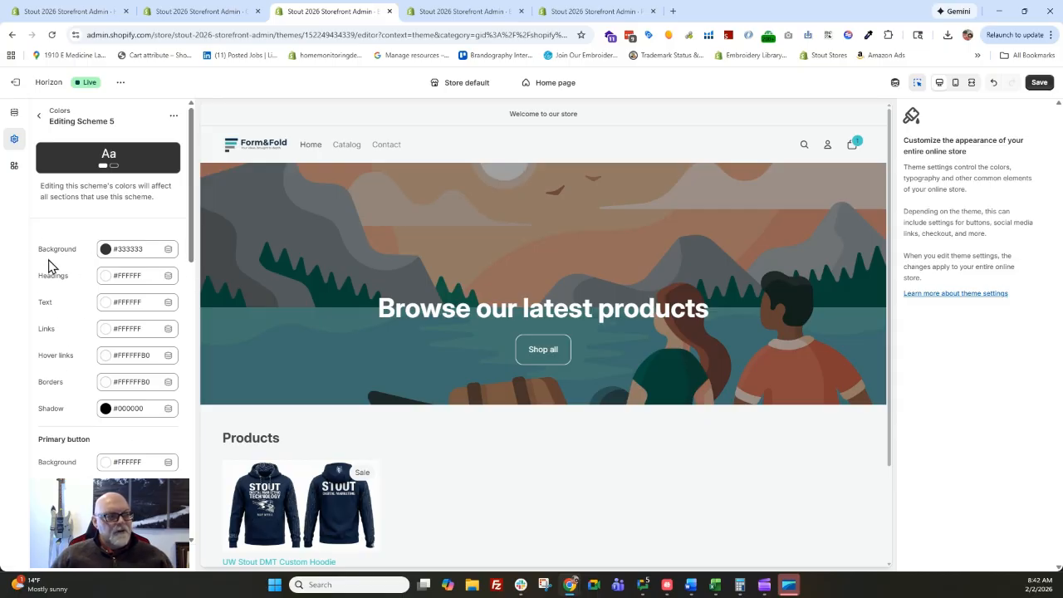
pyautogui.click(131, 248)
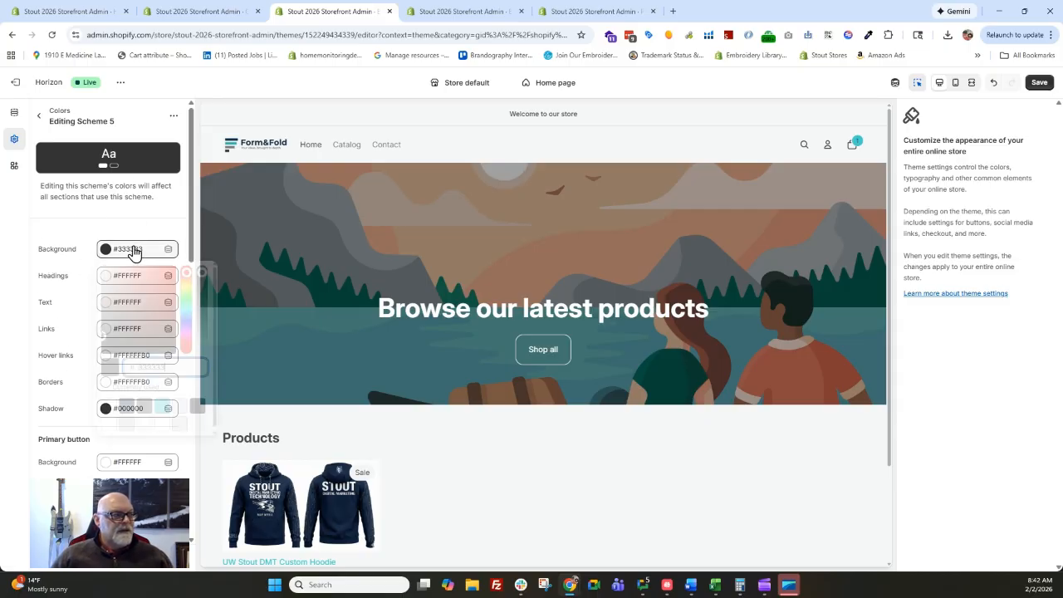
pyautogui.click(127, 405)
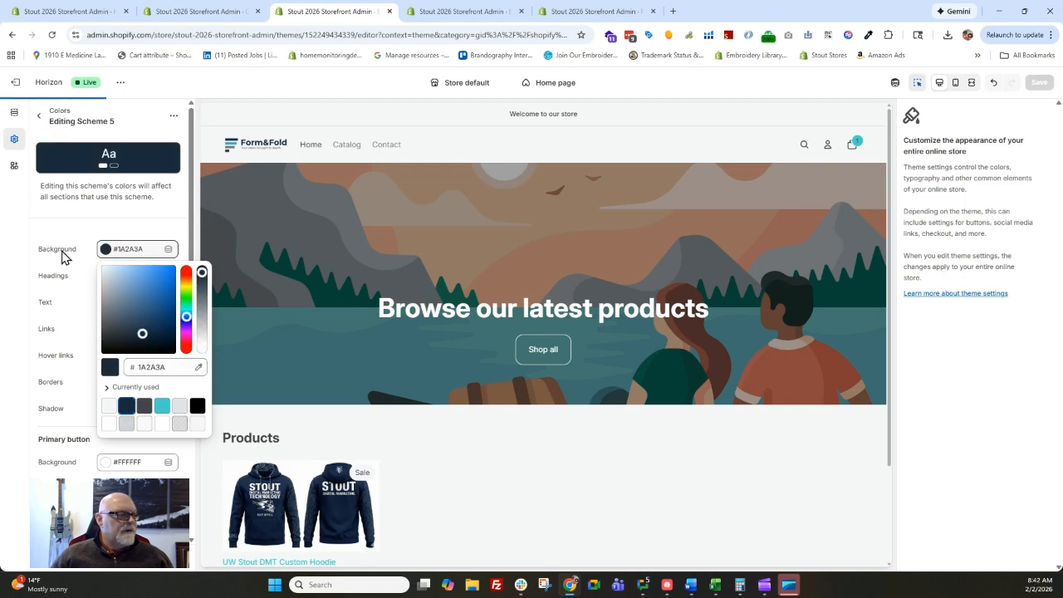
pyautogui.click(70, 217)
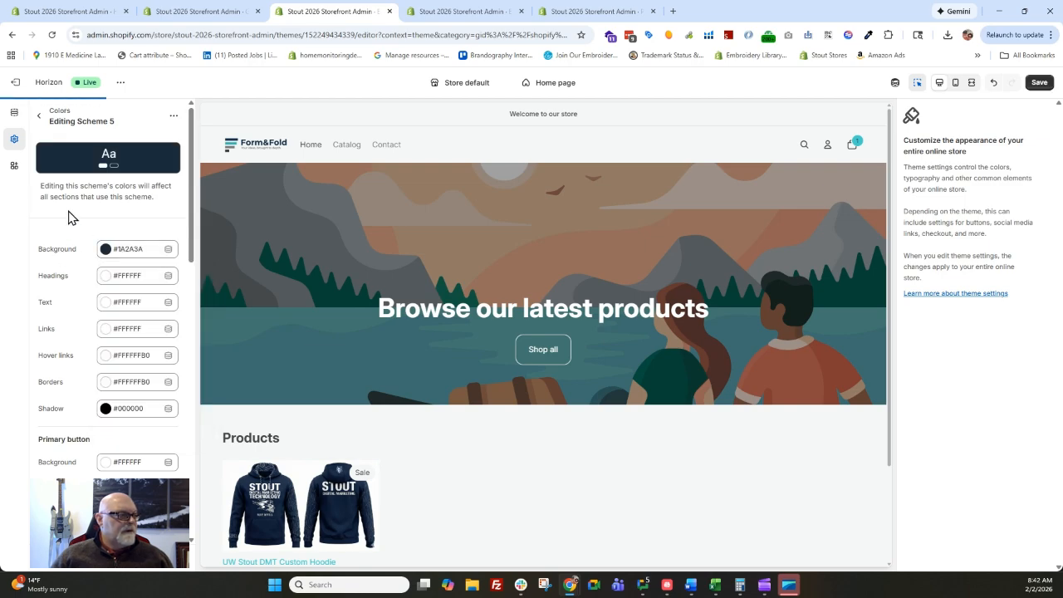
# Set Scheme 5's headings color to the teal #48CFCB, save the theme, and return to the color schemes
pyautogui.click(126, 278)
pyautogui.click(162, 233)
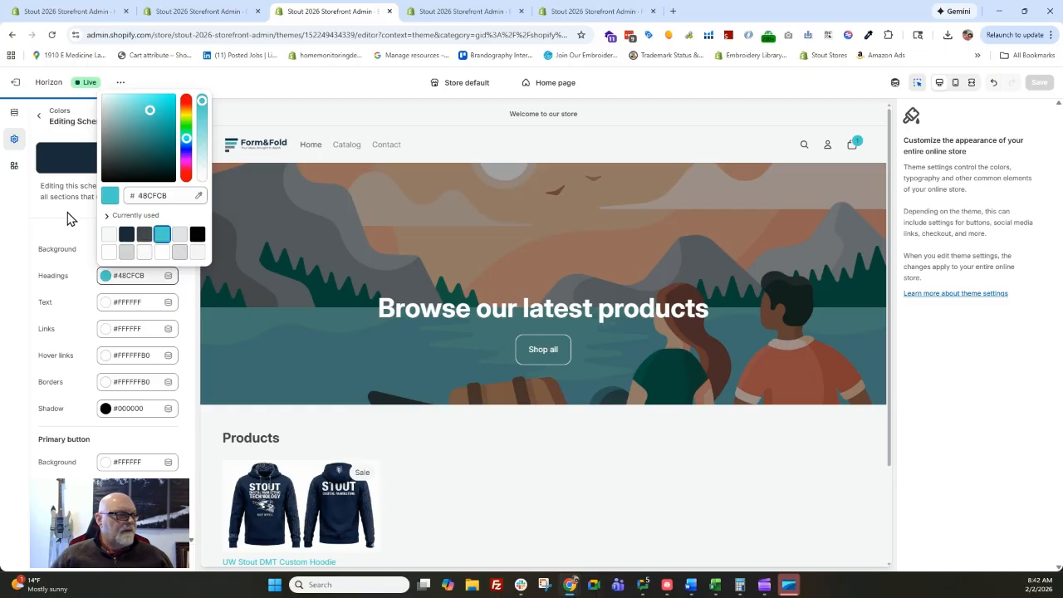
pyautogui.click(56, 235)
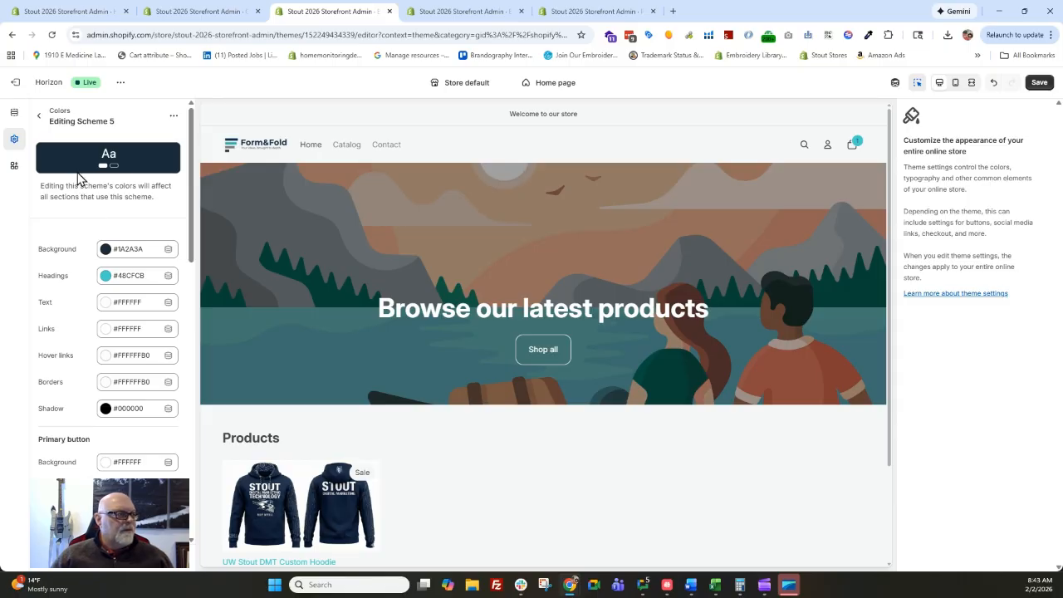
pyautogui.click(1040, 84)
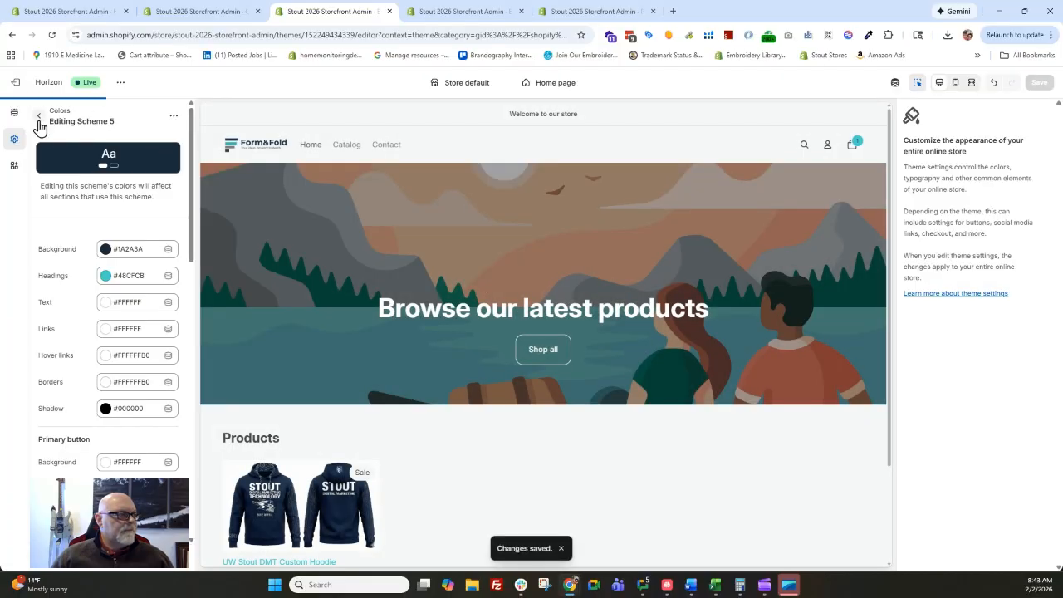
pyautogui.click(39, 117)
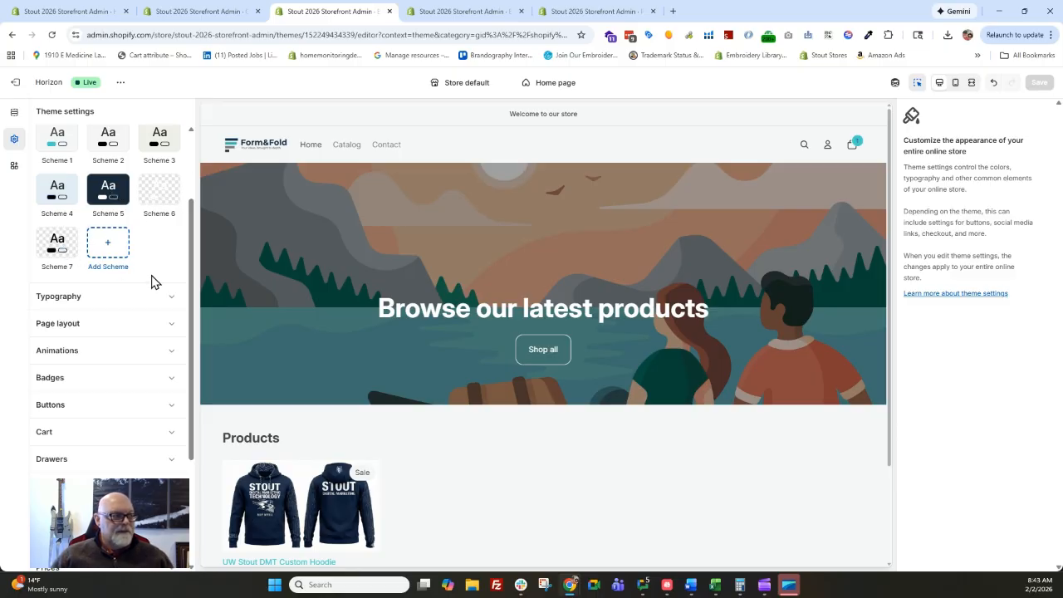
# Set the Subheading font in the typography settings to Montserrat, searching the fonts for "mon"
pyautogui.click(107, 296)
pyautogui.scroll(2, 71, 260)
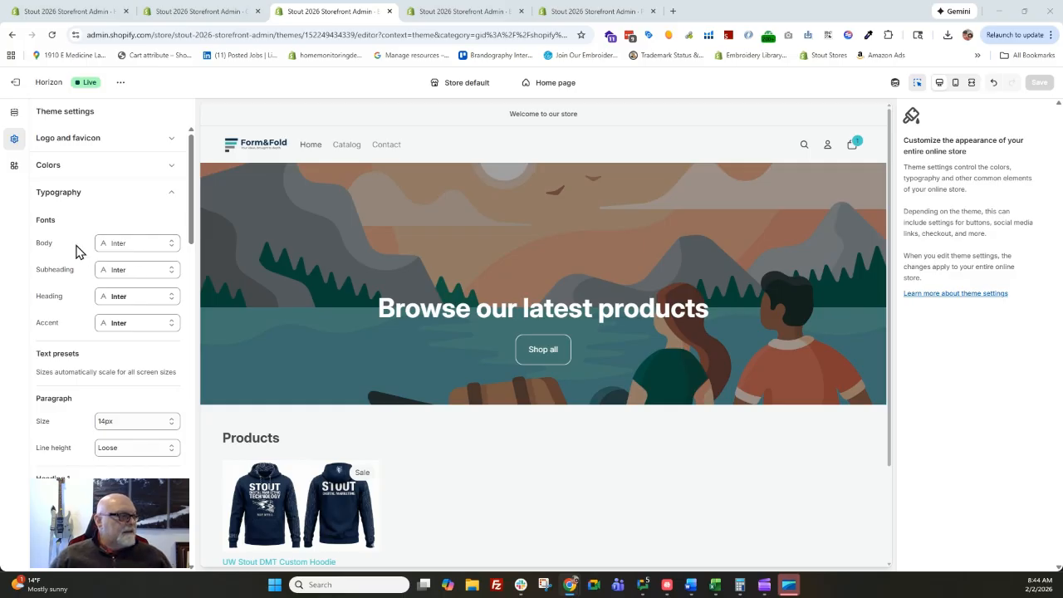
pyautogui.click(133, 270)
pyautogui.click(91, 139)
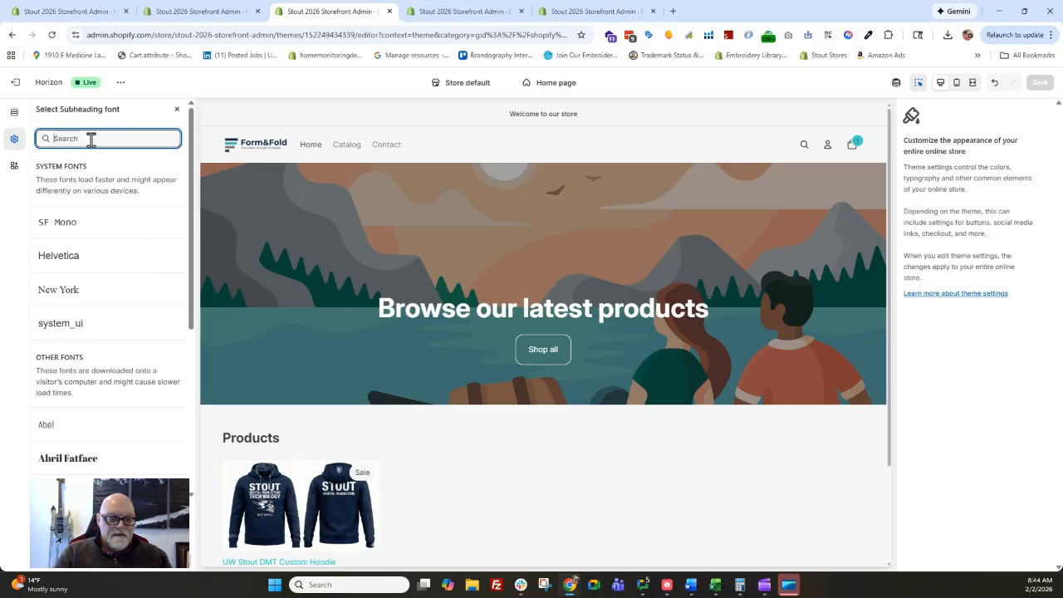
pyautogui.write('mon')
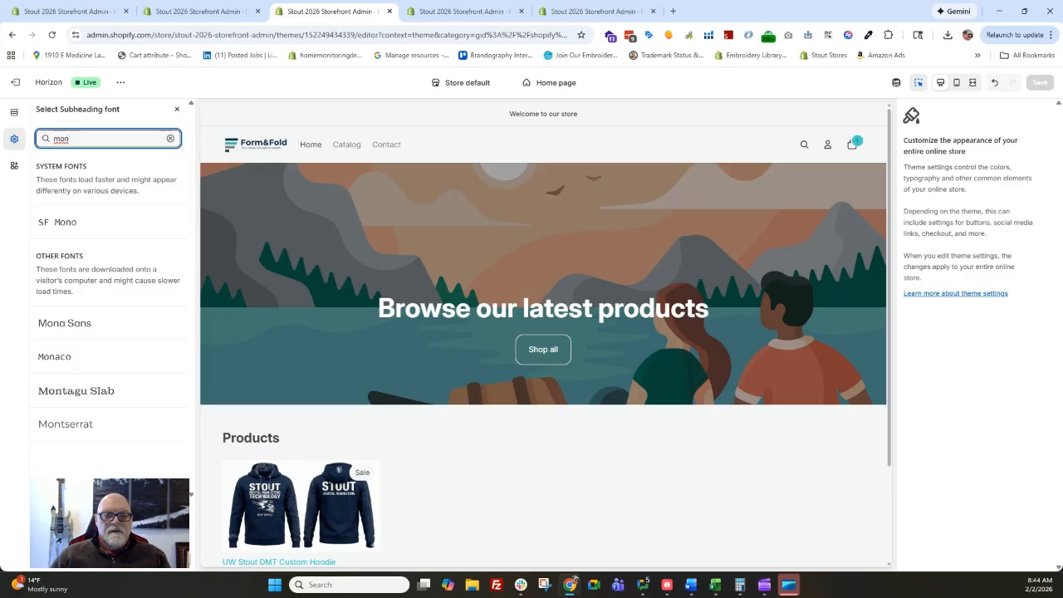
pyautogui.click(70, 428)
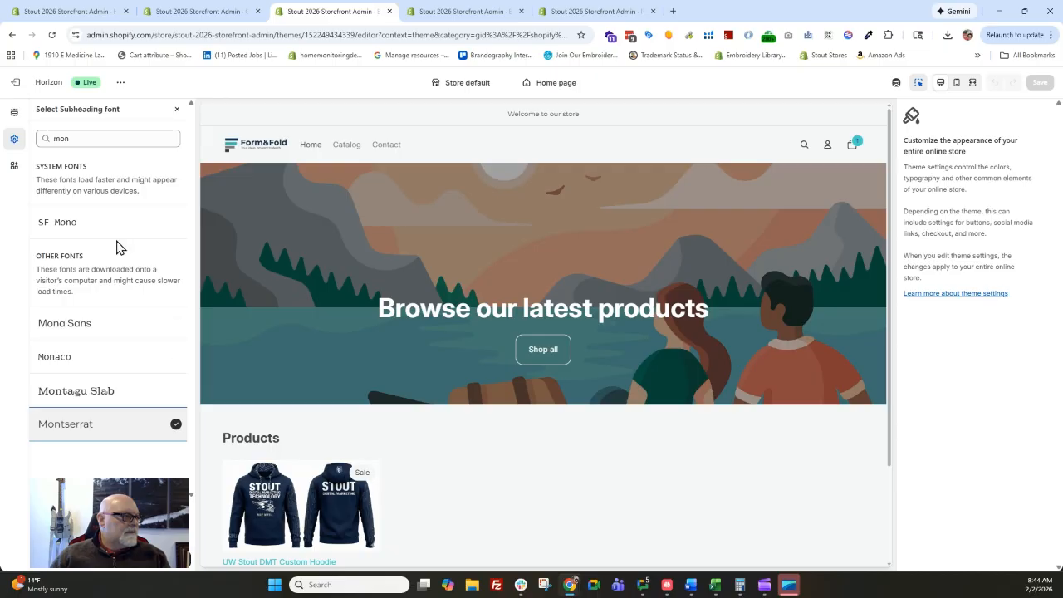
# Confirm the Subheading font and choose Montserrat as the Heading font, searching the fonts for "mon"
pyautogui.click(108, 423)
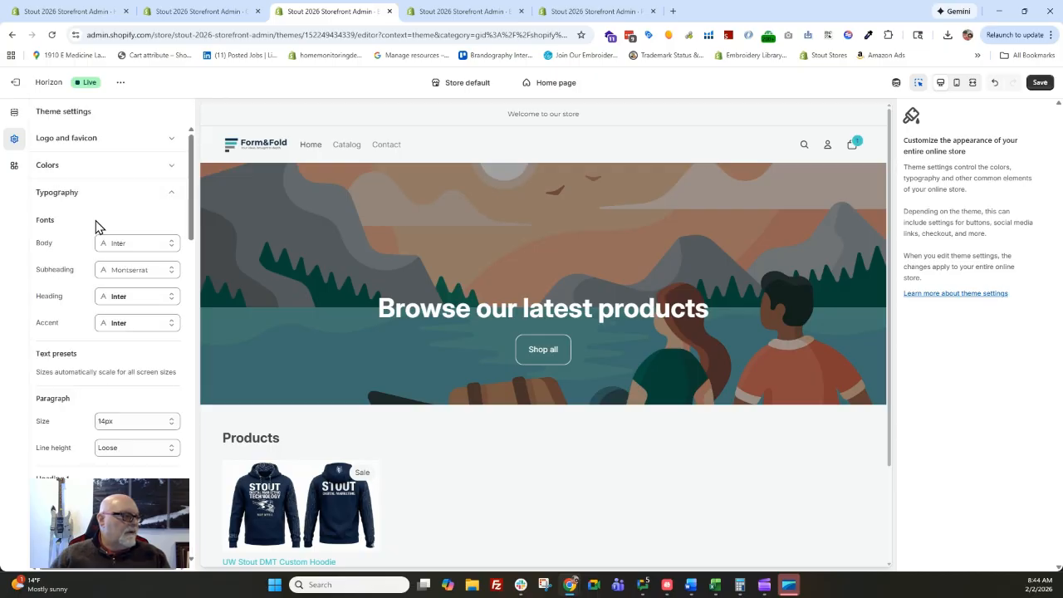
pyautogui.click(135, 307)
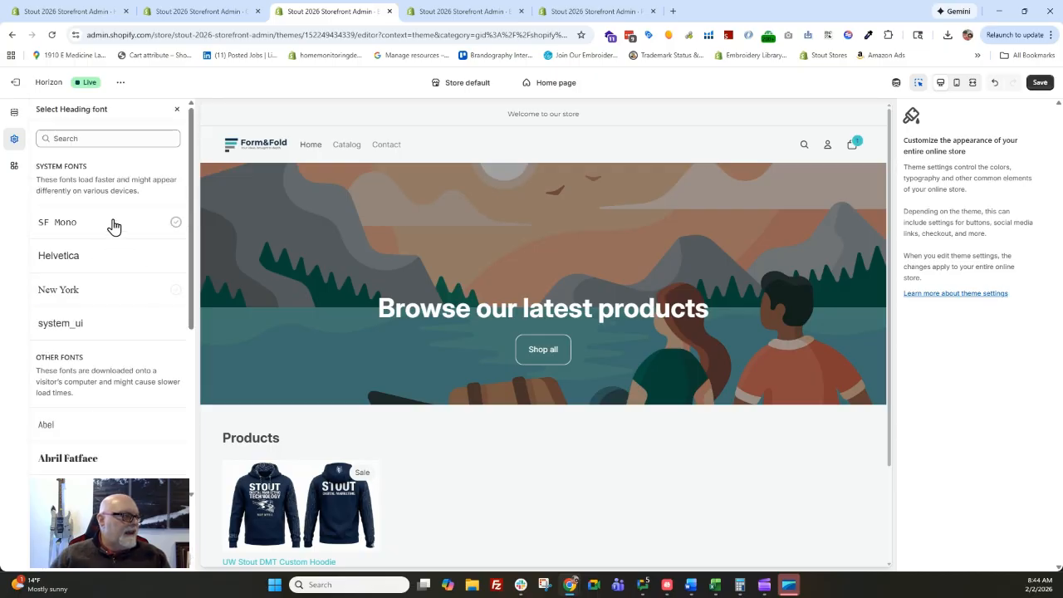
pyautogui.click(91, 141)
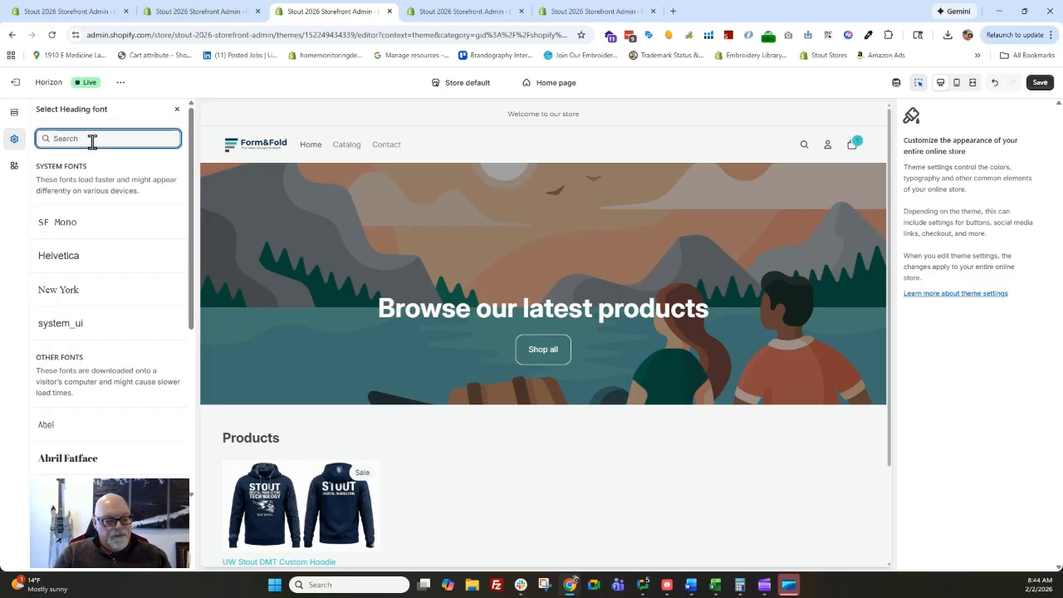
pyautogui.write('mon')
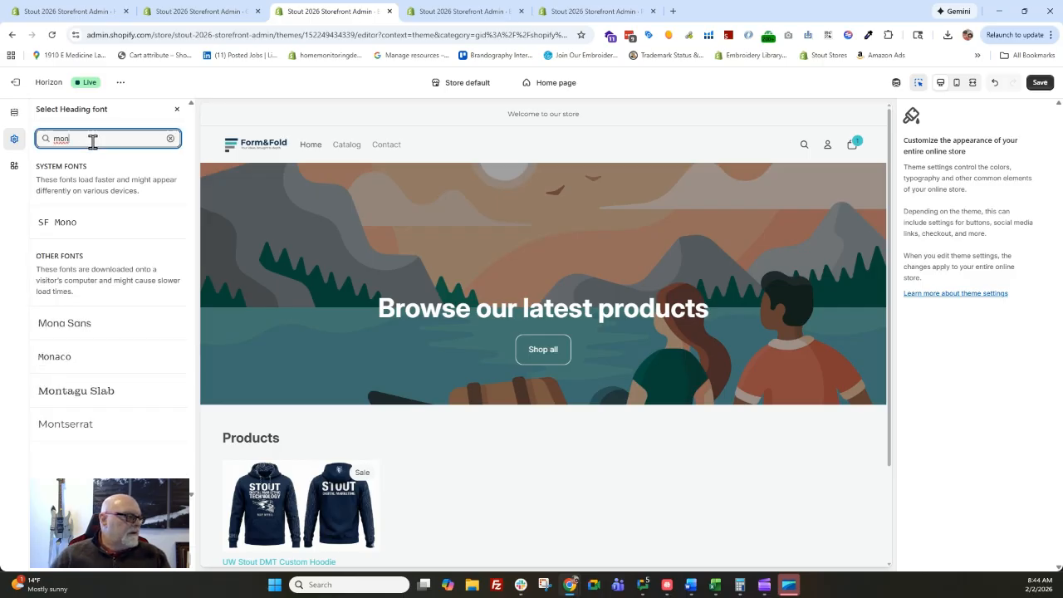
pyautogui.click(99, 428)
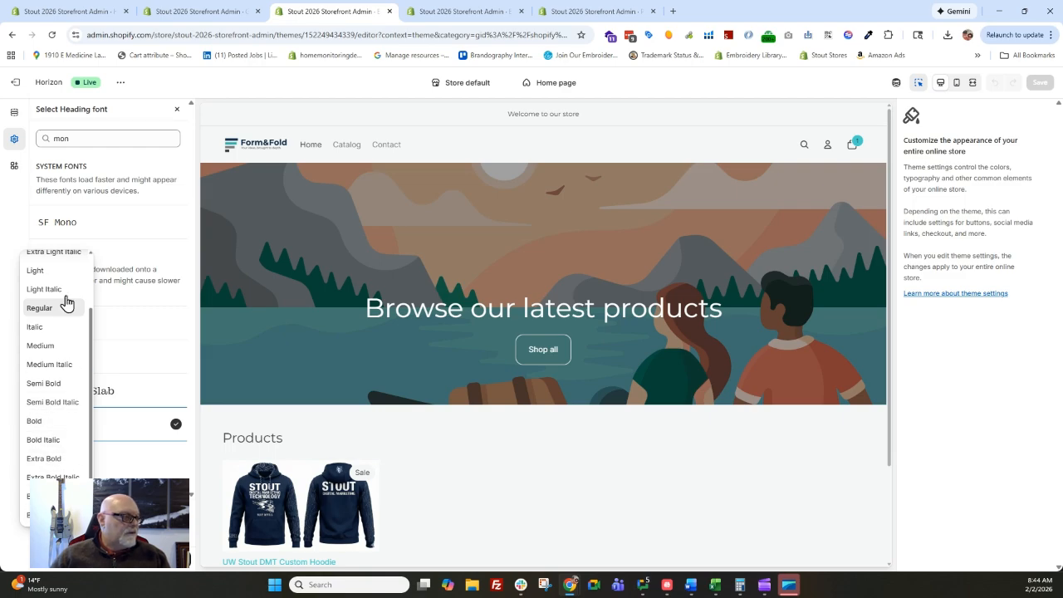
# Try the Bold and Extra Bold weights for the Montserrat heading font, settle on Semi Bold, and apply the selection
pyautogui.click(35, 424)
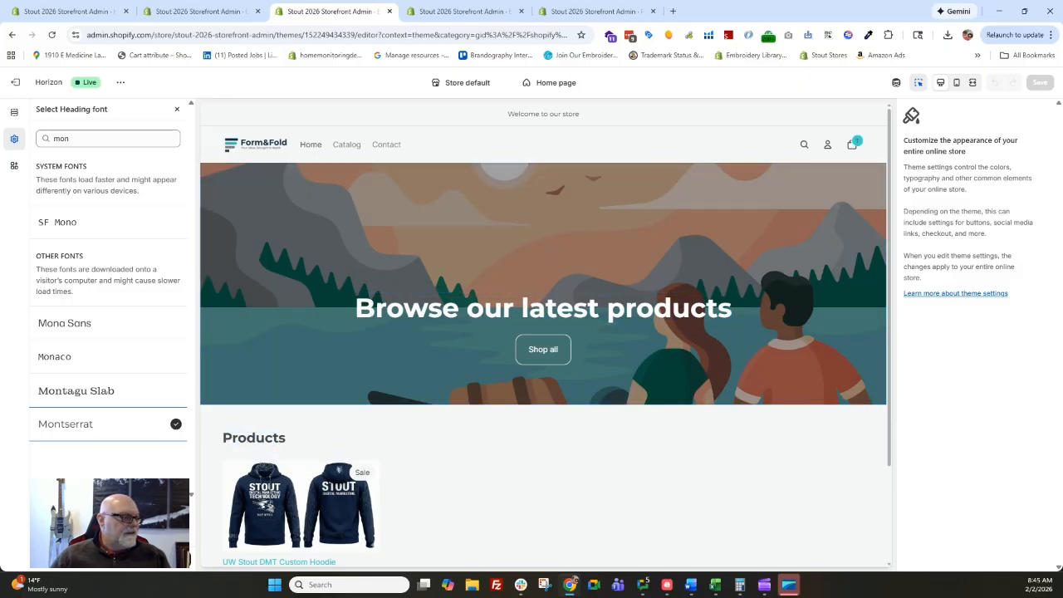
pyautogui.click(55, 540)
pyautogui.click(54, 458)
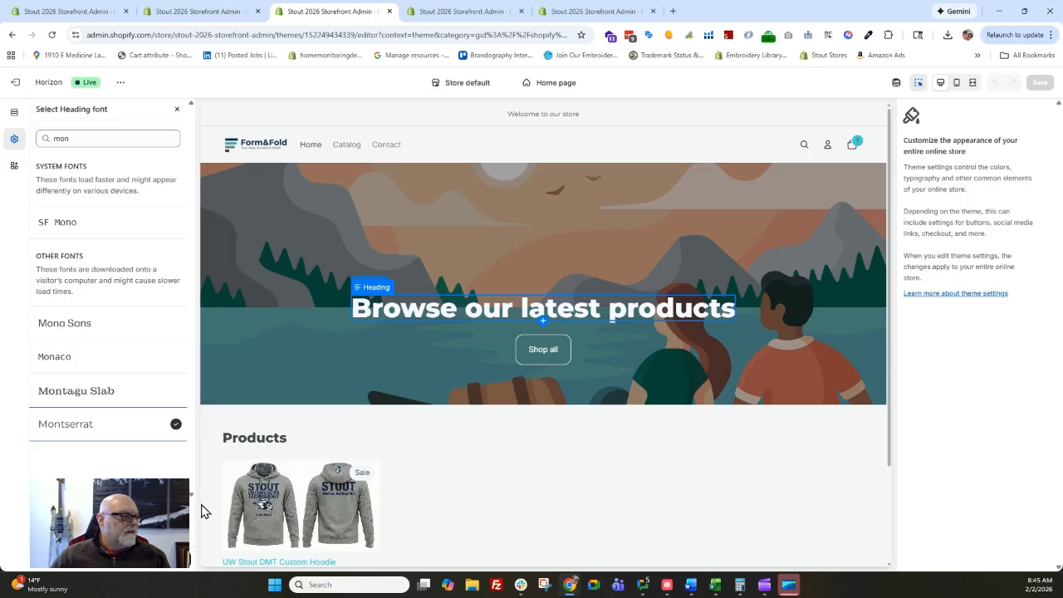
pyautogui.click(55, 539)
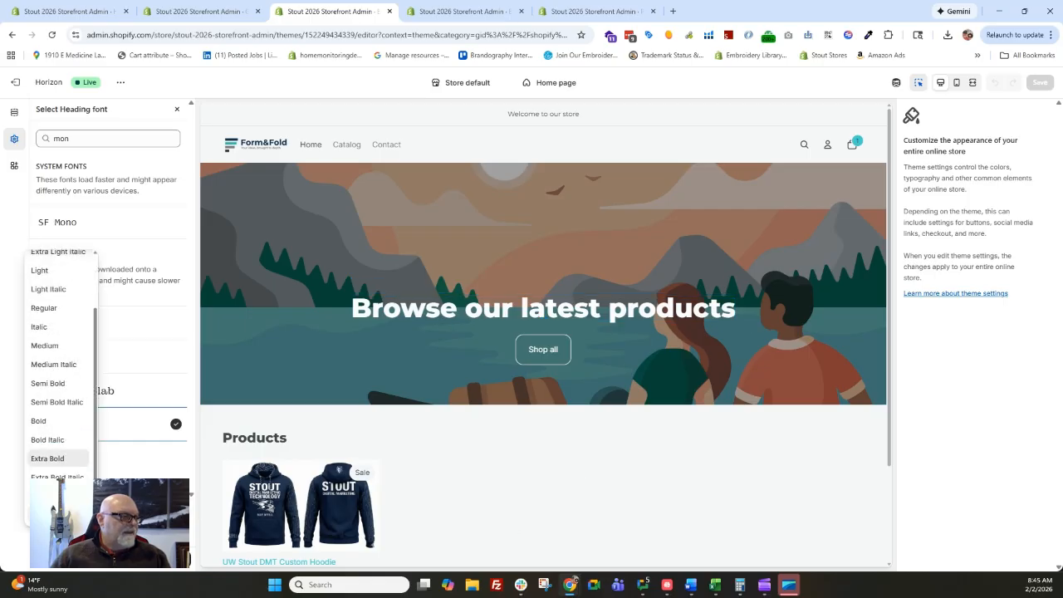
pyautogui.click(63, 384)
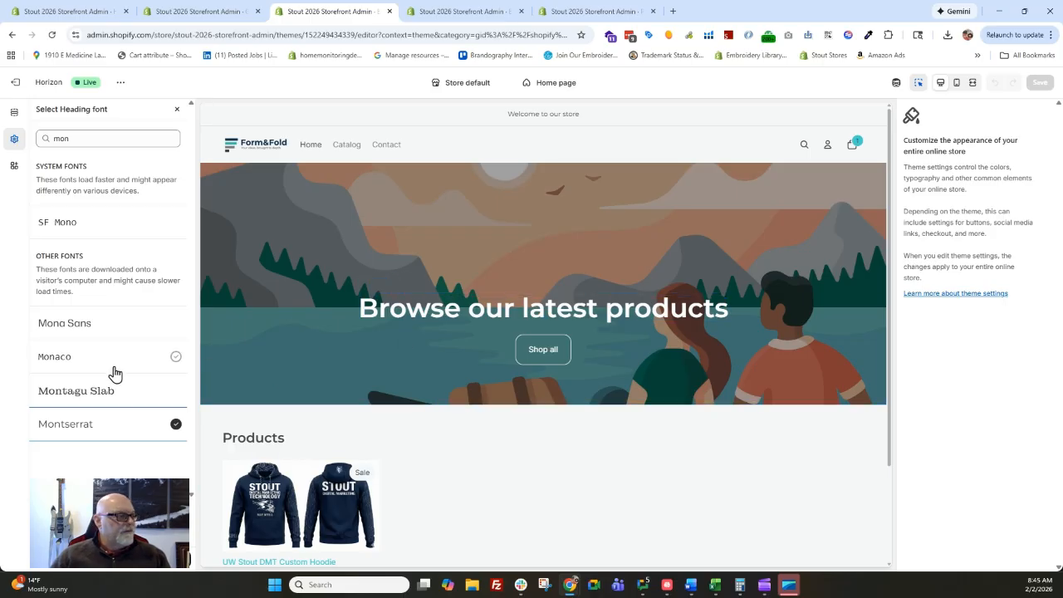
pyautogui.click(162, 560)
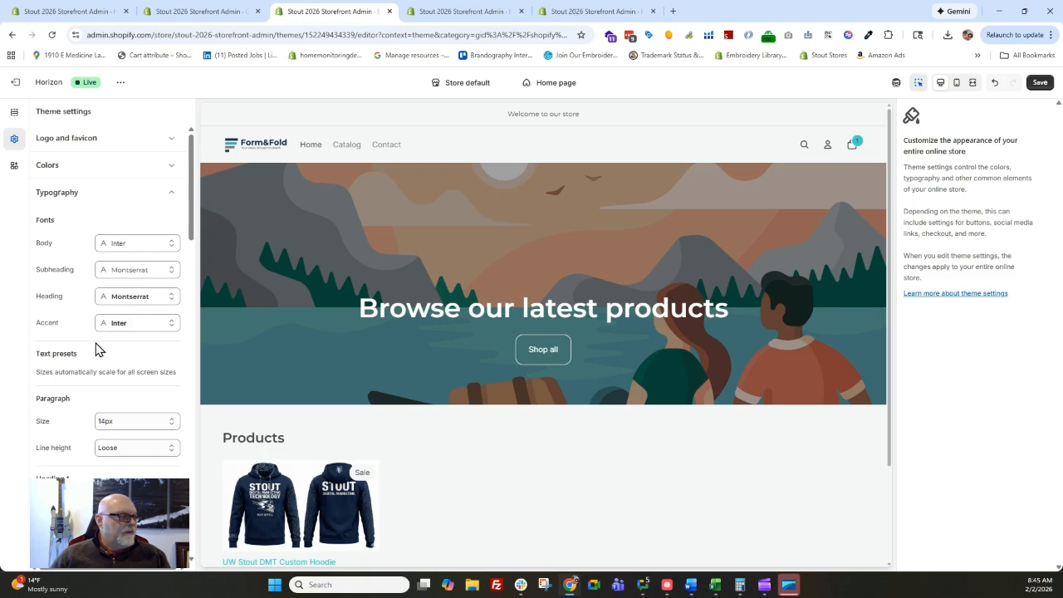
# Try a Paragraph text size of 18px in the text presets and settle on 16px
pyautogui.scroll(-3, 332, 415)
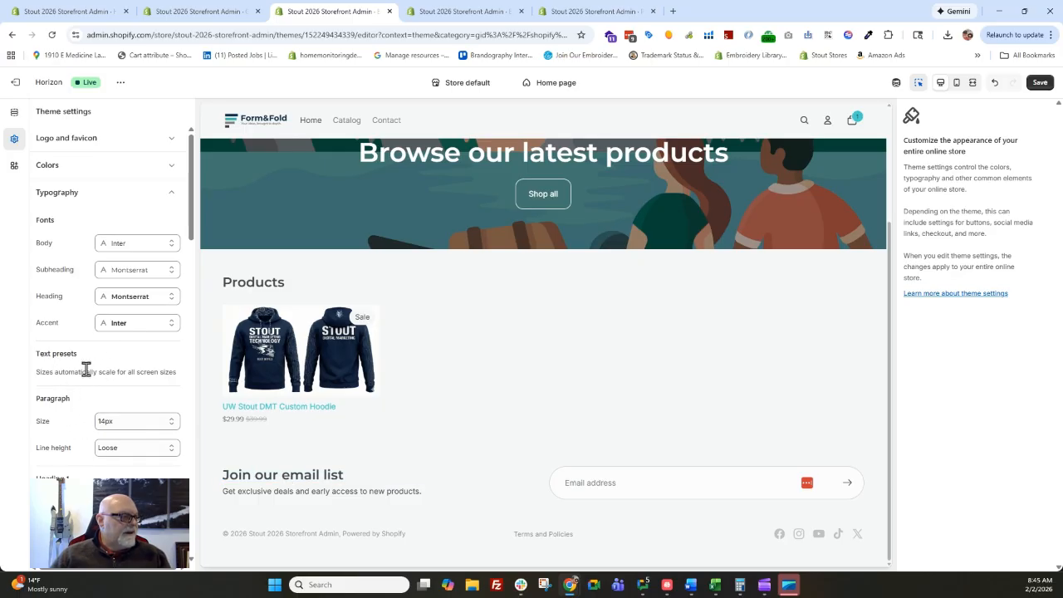
pyautogui.click(128, 422)
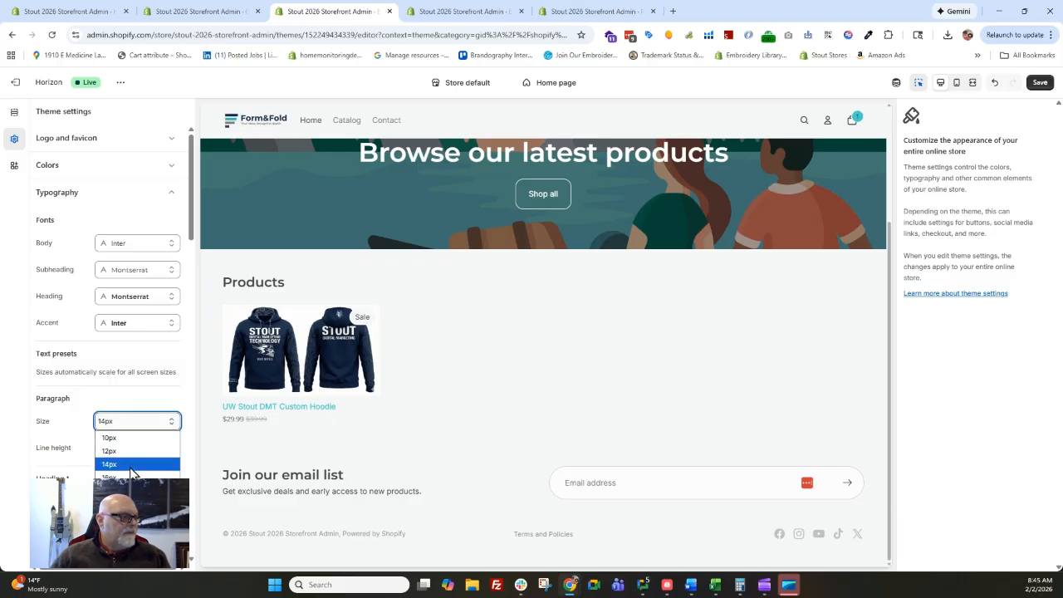
pyautogui.click(135, 463)
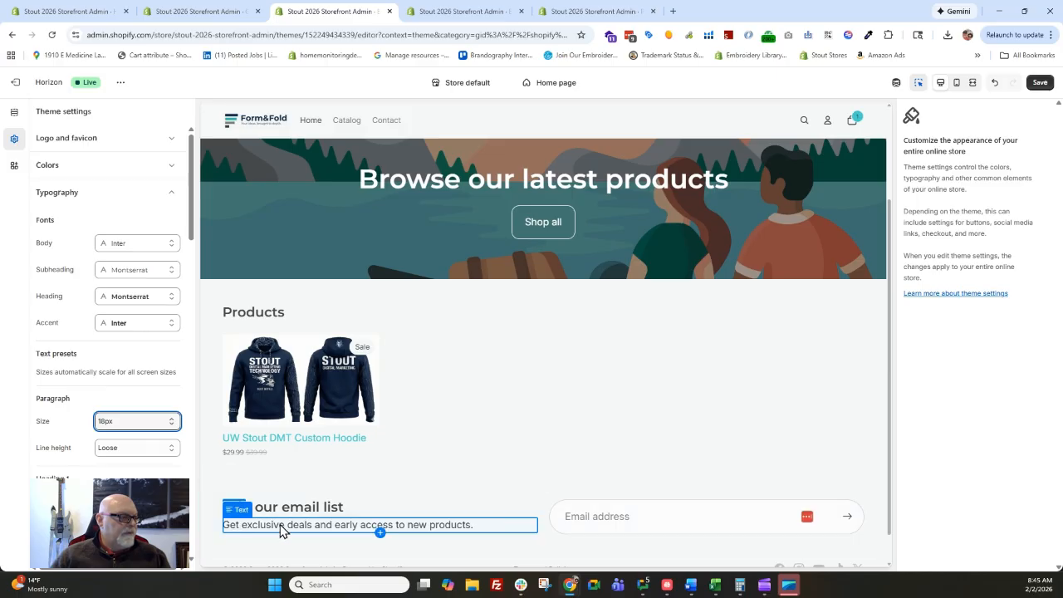
pyautogui.click(150, 421)
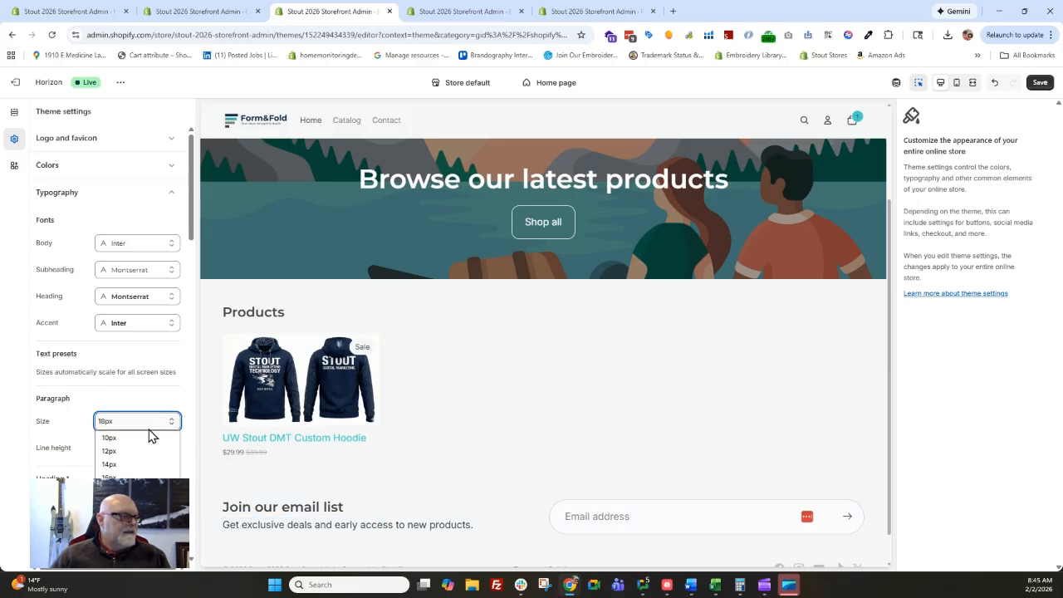
pyautogui.click(112, 464)
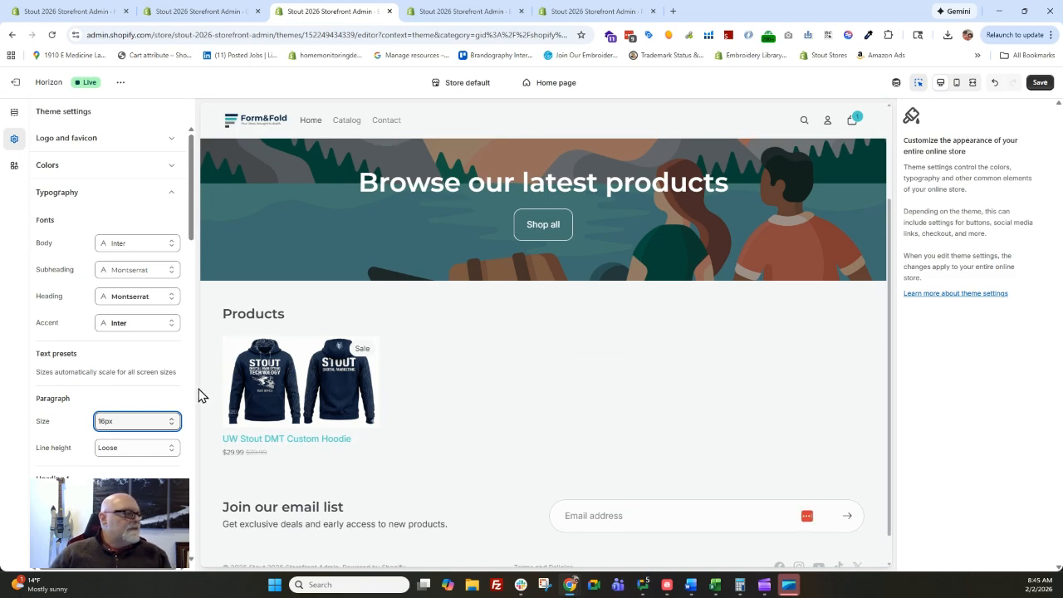
# Try the Tight line height for the Paragraph text preset and settle on Normal
pyautogui.click(121, 453)
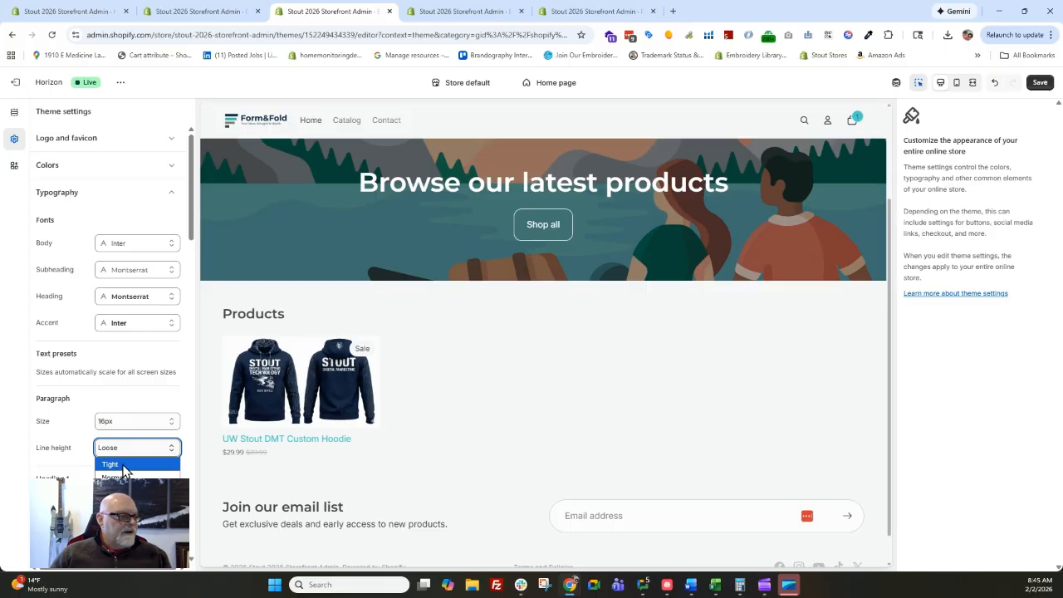
pyautogui.click(124, 465)
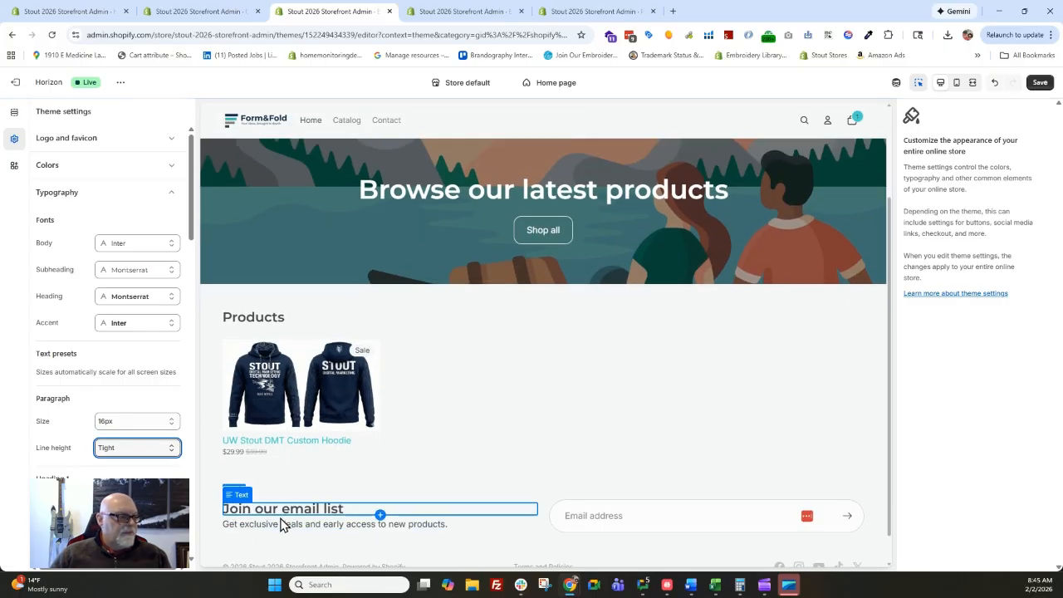
pyautogui.click(125, 450)
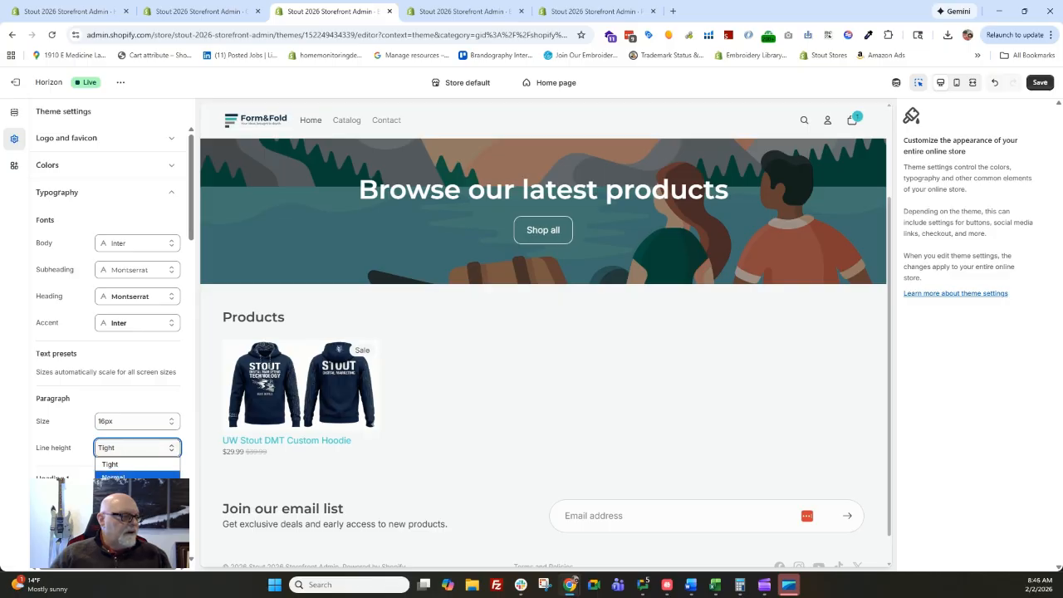
pyautogui.click(116, 476)
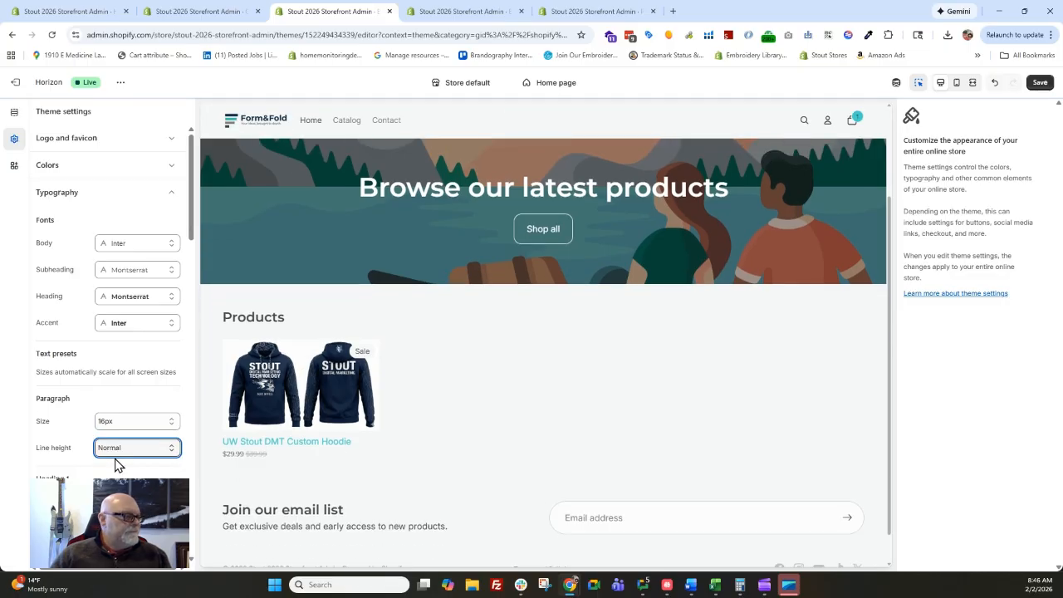
# Set the letter spacing of both Heading 1 and Heading 2 to Loose
pyautogui.scroll(-2, 83, 441)
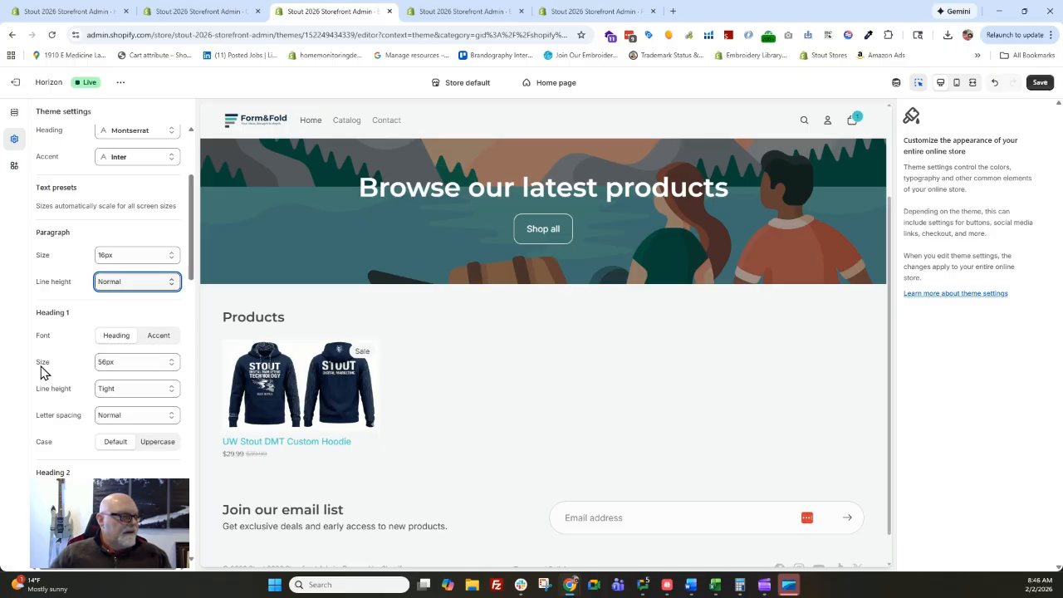
pyautogui.click(142, 420)
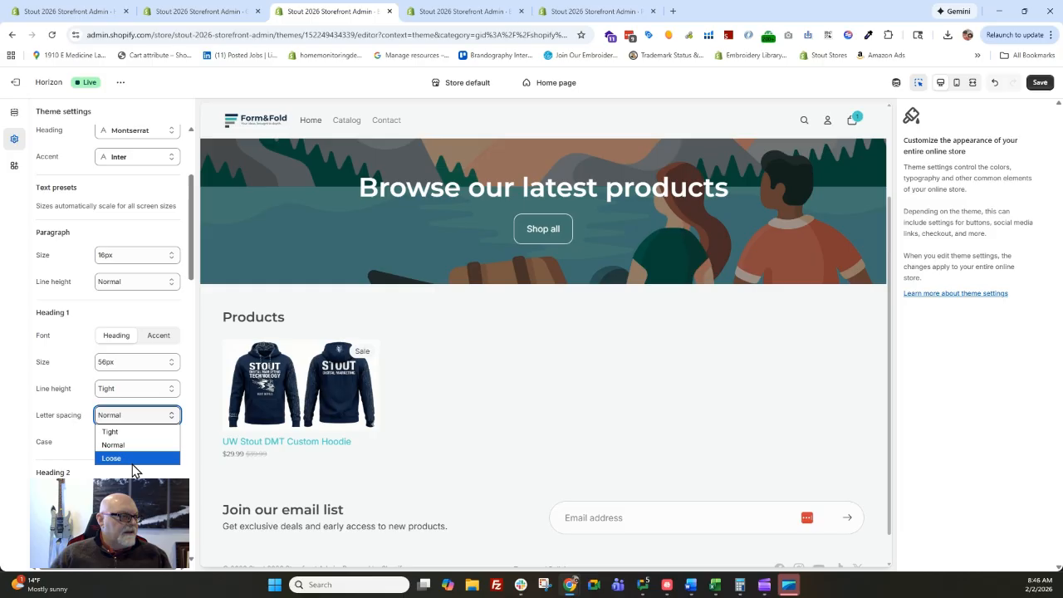
pyautogui.click(133, 460)
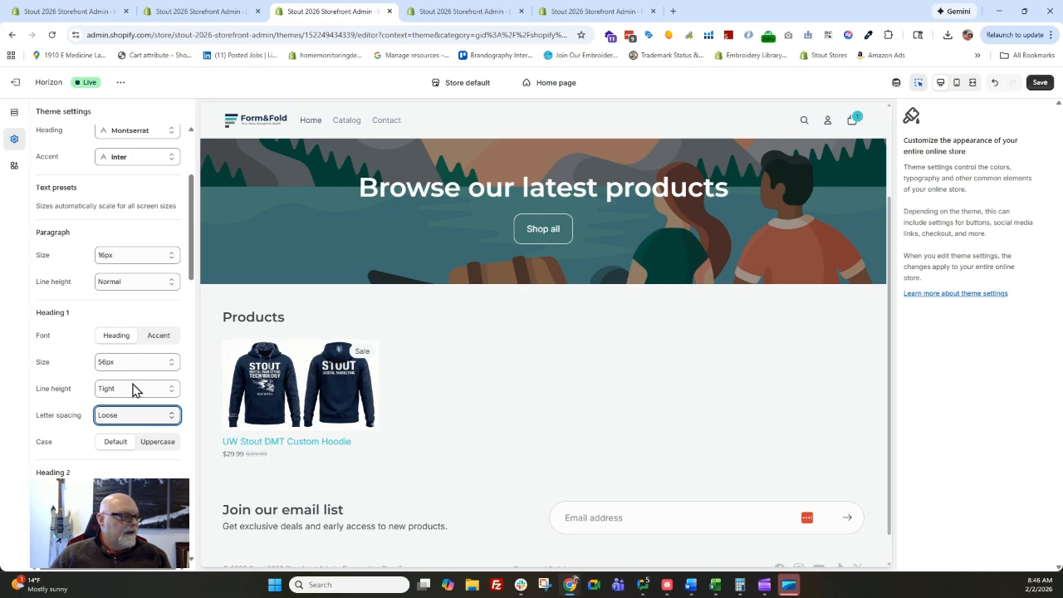
pyautogui.scroll(-2, 95, 434)
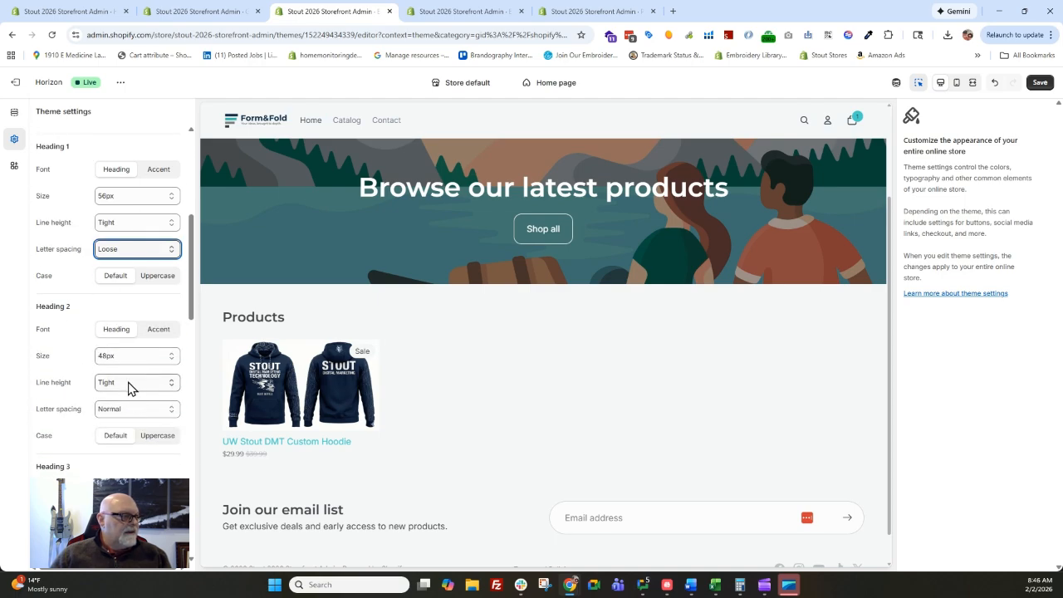
pyautogui.click(131, 410)
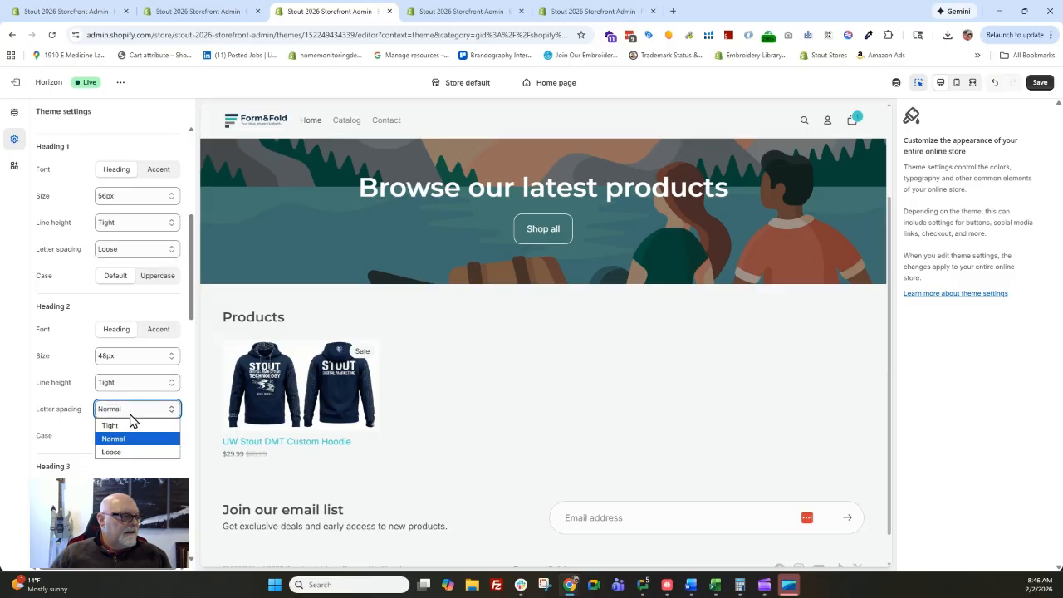
pyautogui.click(133, 450)
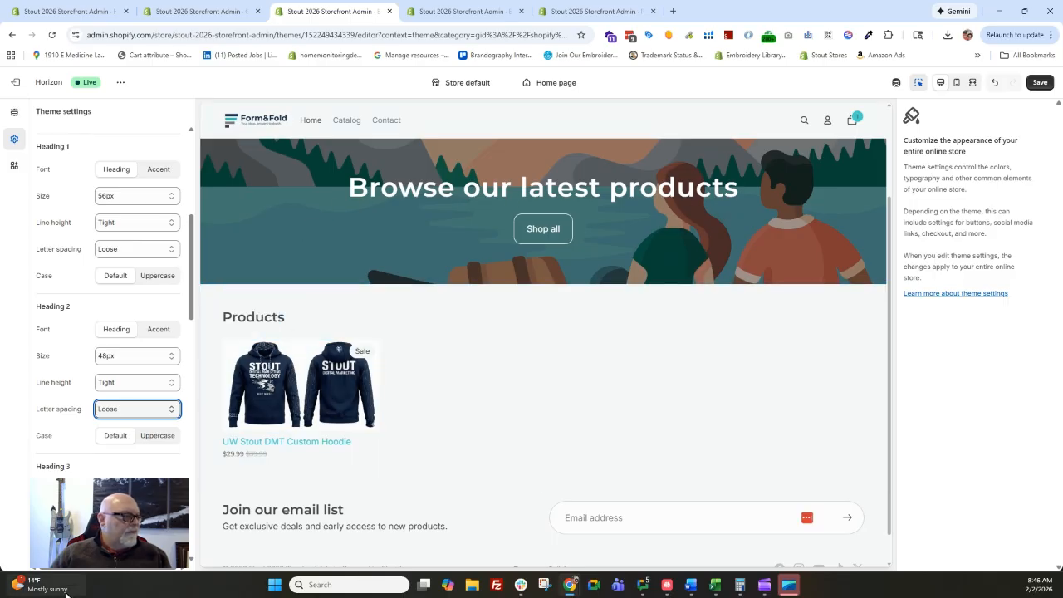
# Look over the remaining heading presets and set the Page width in the page layout settings to Normal
pyautogui.scroll(-3, 60, 411)
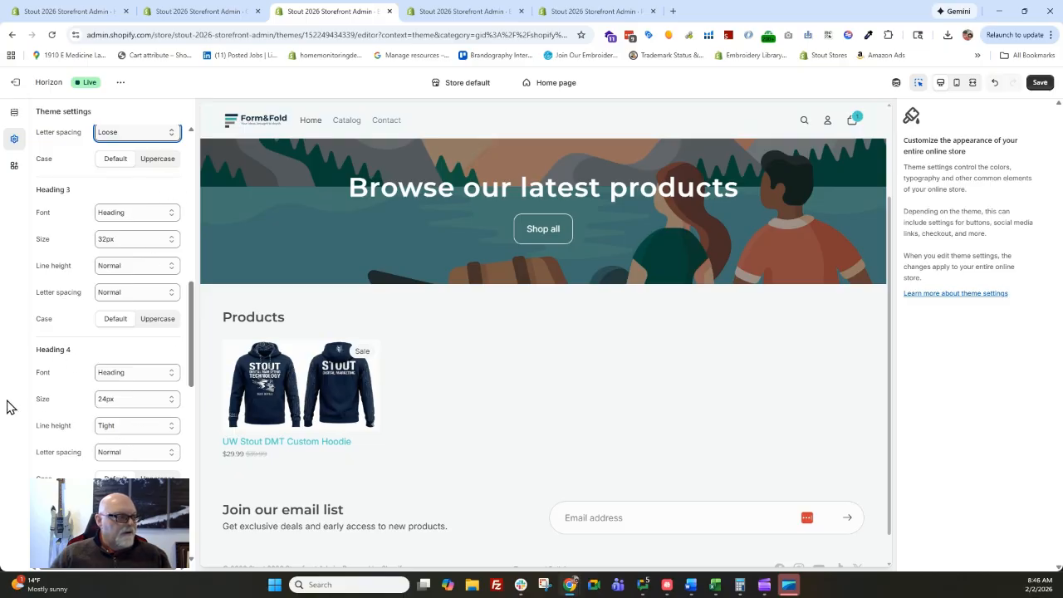
pyautogui.scroll(-2, 80, 416)
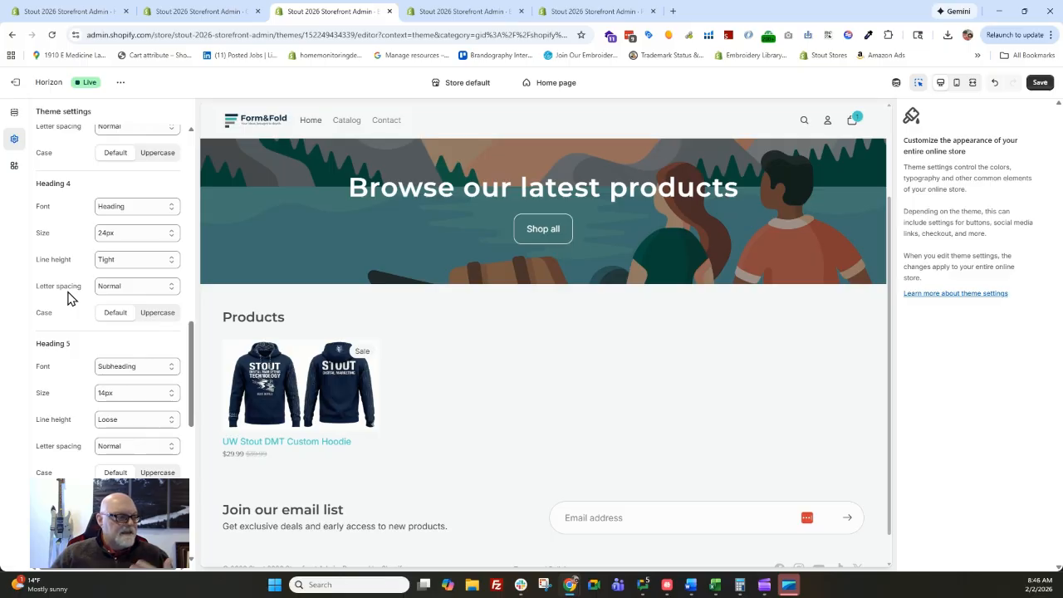
pyautogui.scroll(-4, 70, 298)
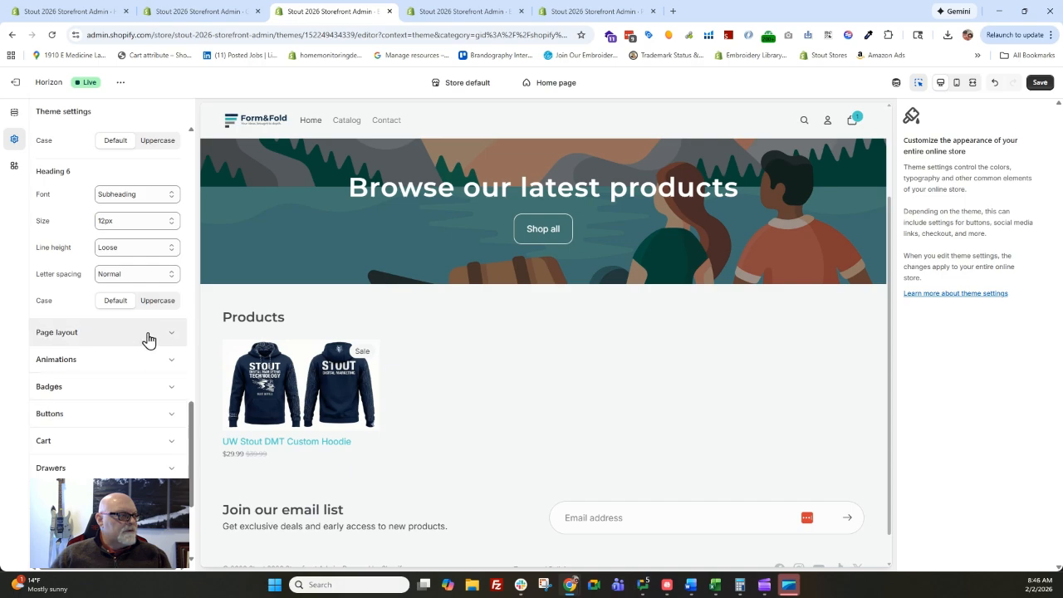
pyautogui.click(71, 340)
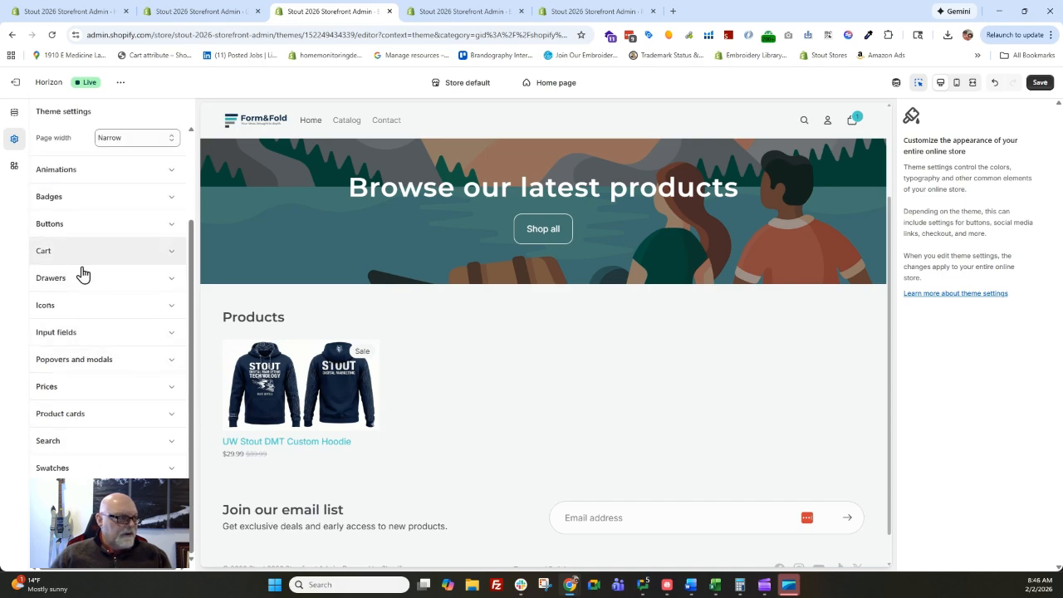
pyautogui.scroll(2, 108, 448)
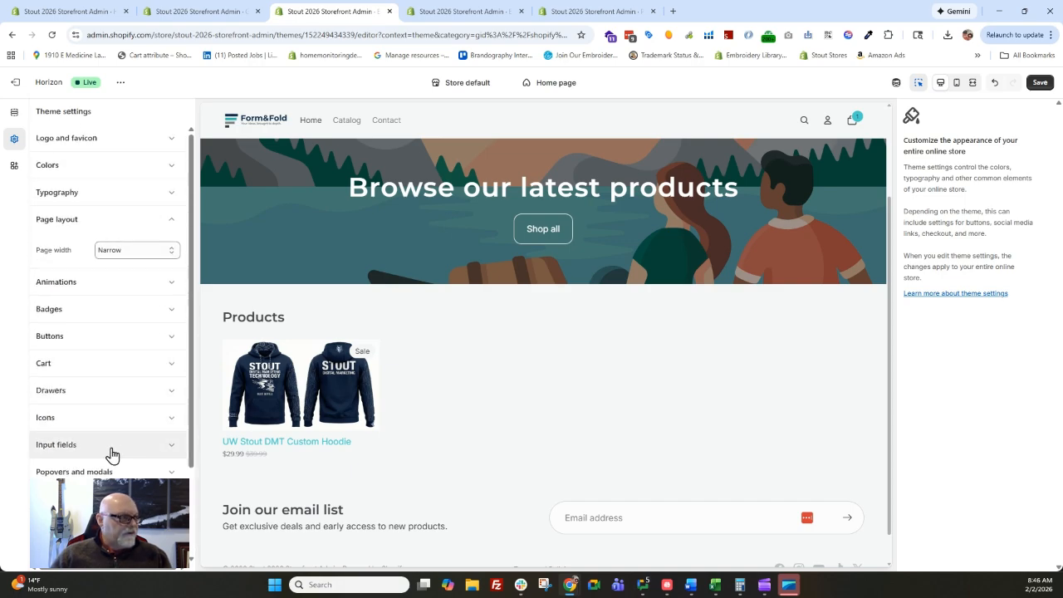
pyautogui.click(145, 254)
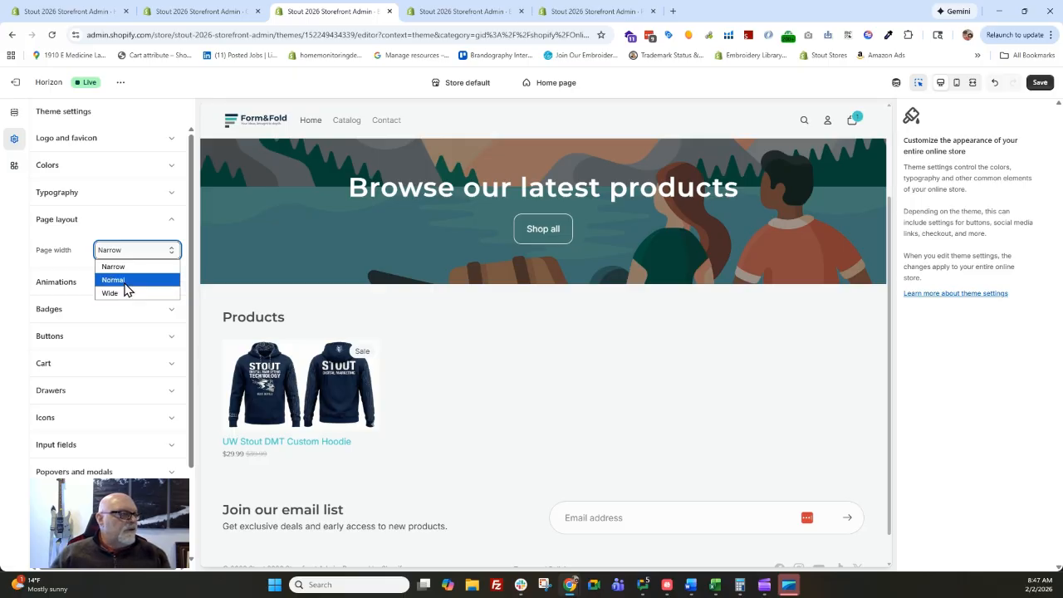
pyautogui.click(125, 282)
# Set the Sale badge's color scheme to Scheme 4 and the badge text case to Uppercase
pyautogui.scroll(-2, 259, 428)
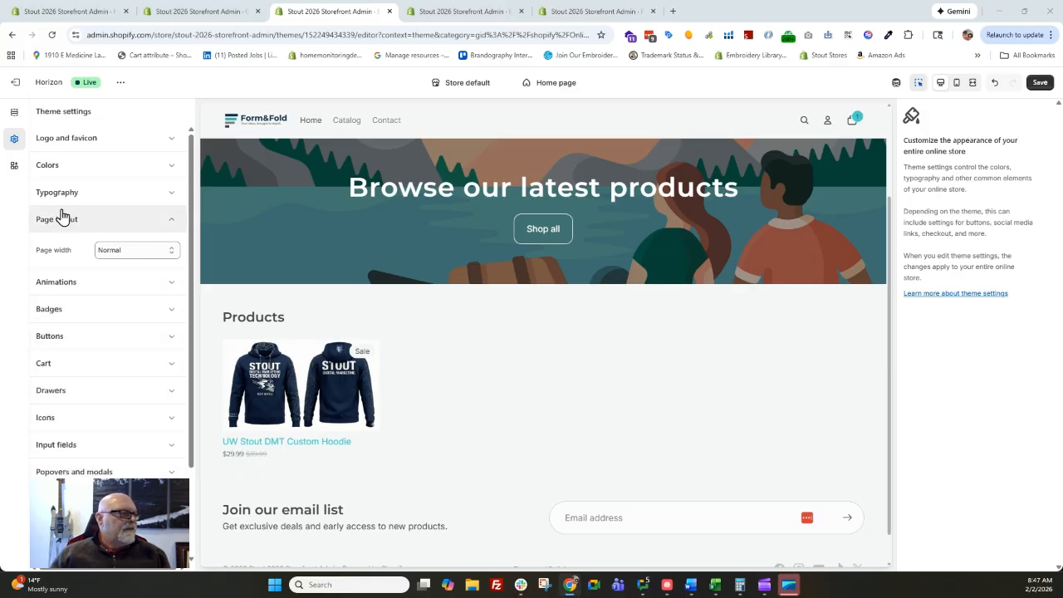
pyautogui.click(90, 288)
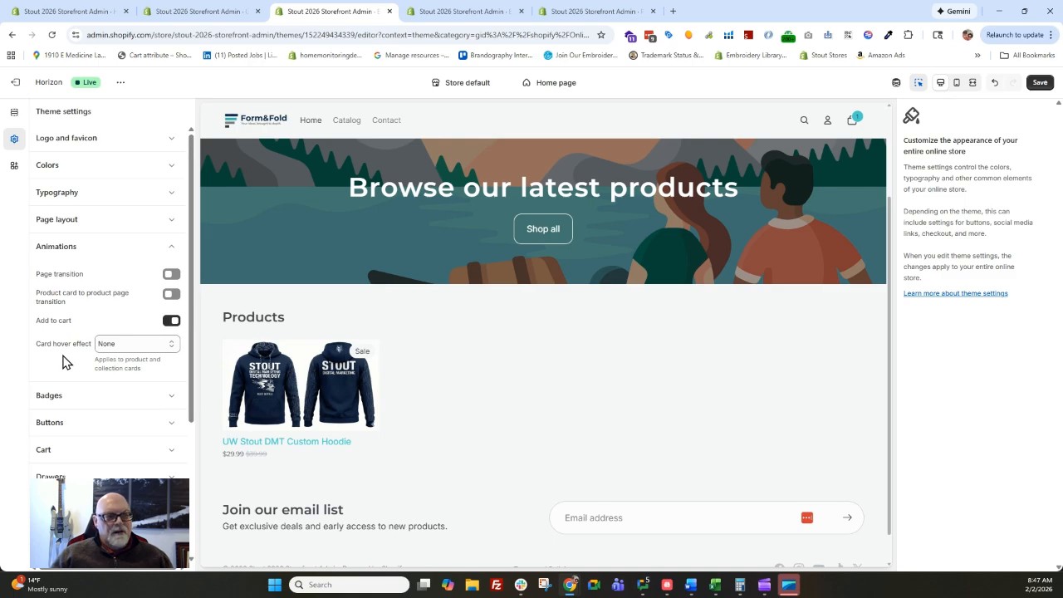
pyautogui.click(55, 397)
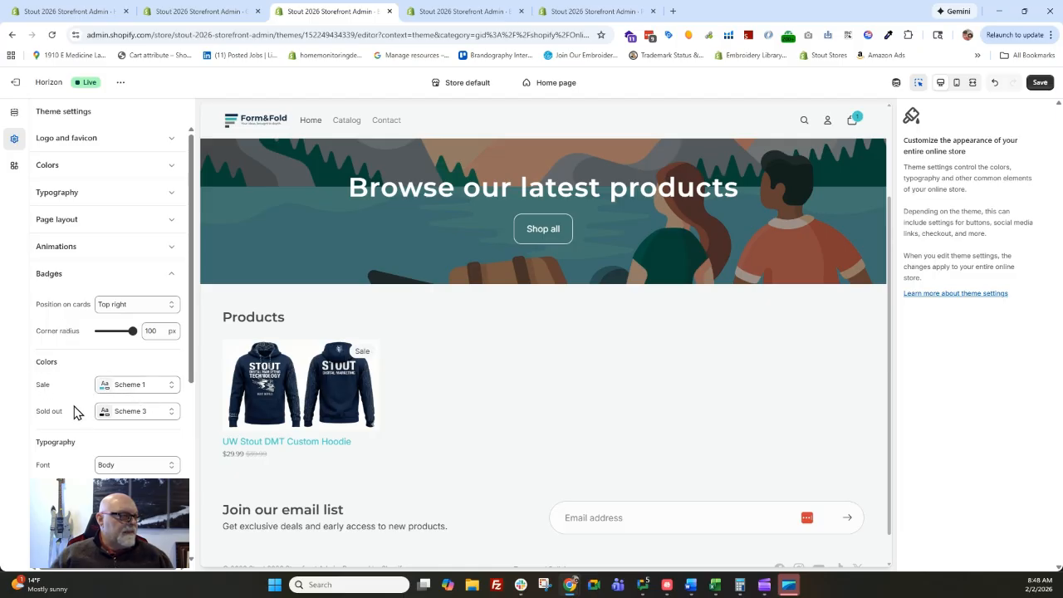
pyautogui.click(157, 391)
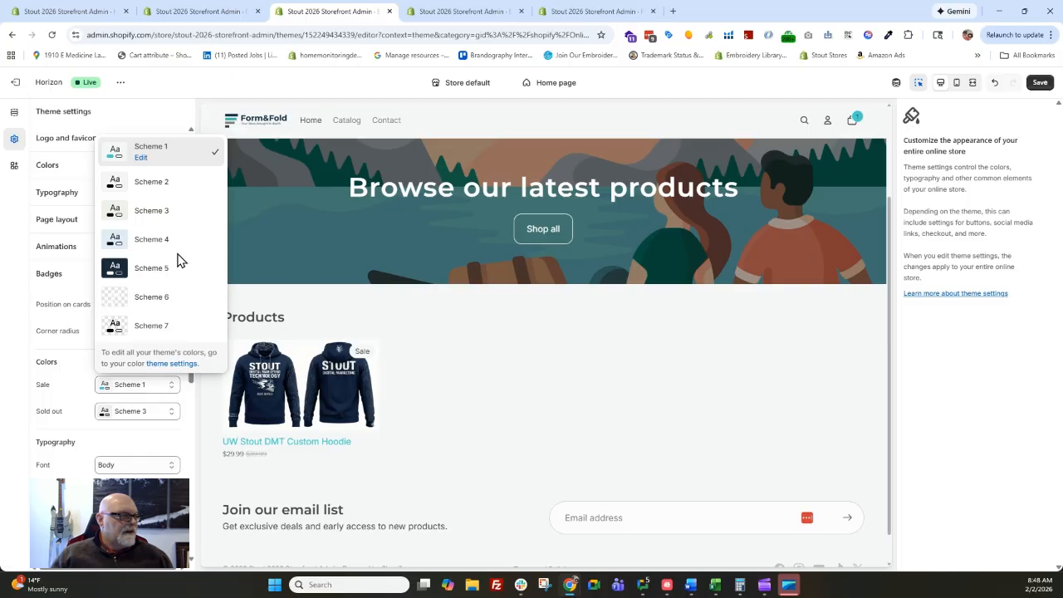
pyautogui.click(140, 240)
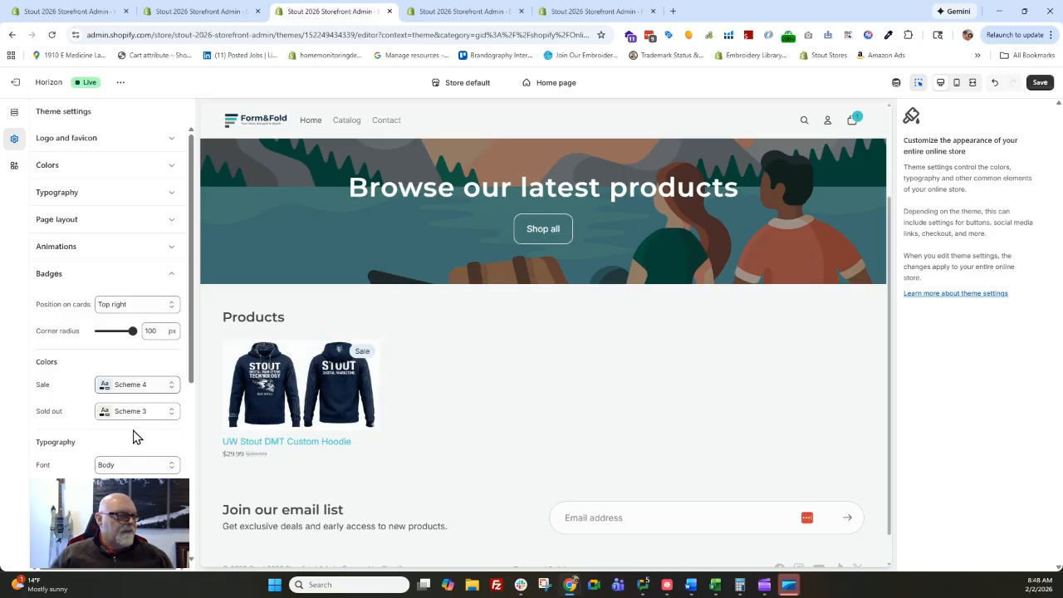
pyautogui.click(136, 386)
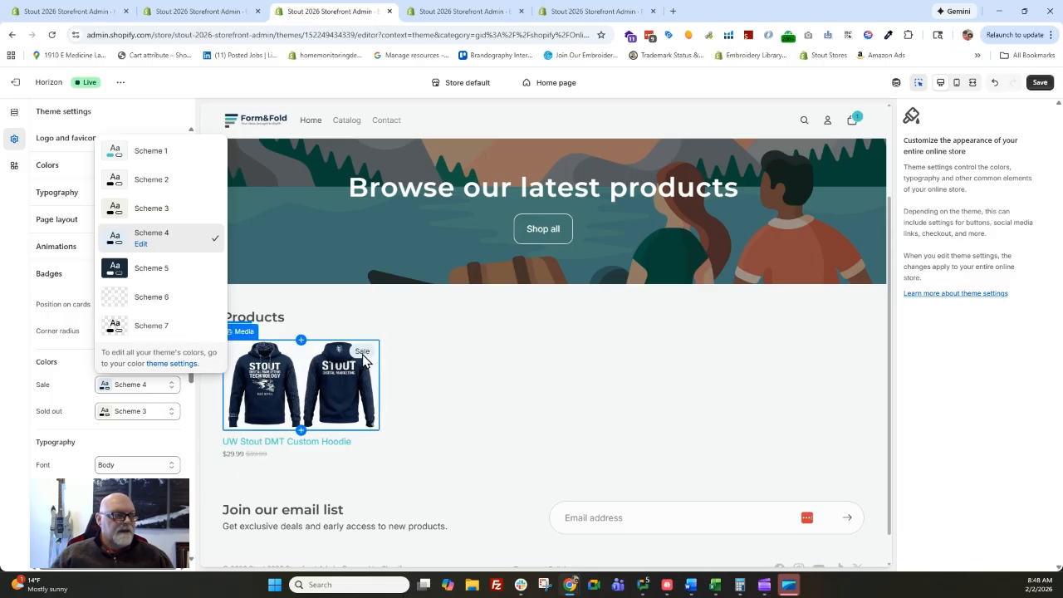
pyautogui.click(74, 384)
pyautogui.scroll(-5, 66, 440)
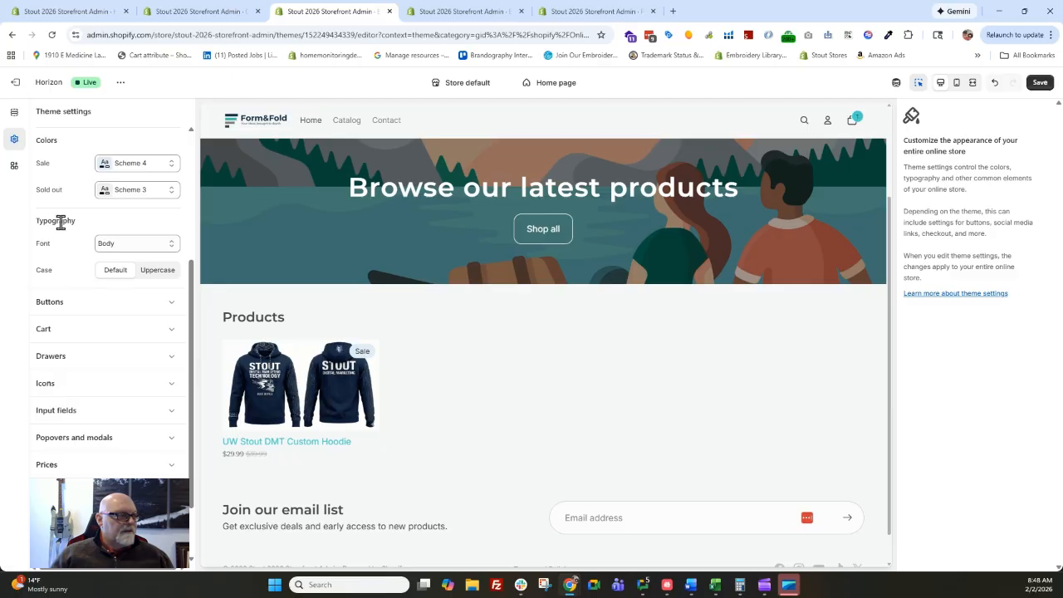
pyautogui.click(151, 274)
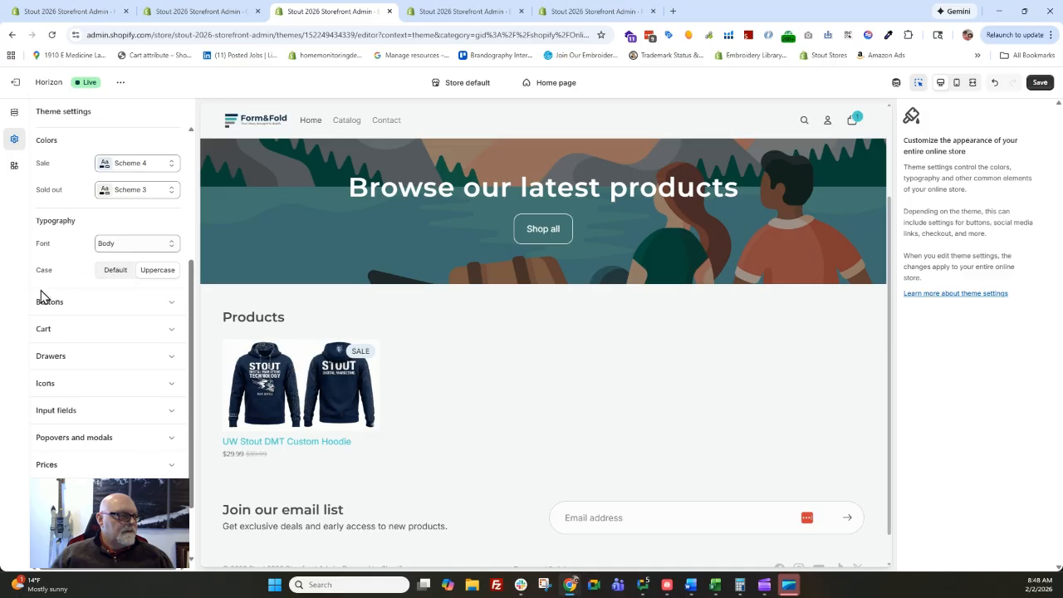
# Try a 100 px corner radius for the secondary button and settle on 0 px
pyautogui.click(65, 305)
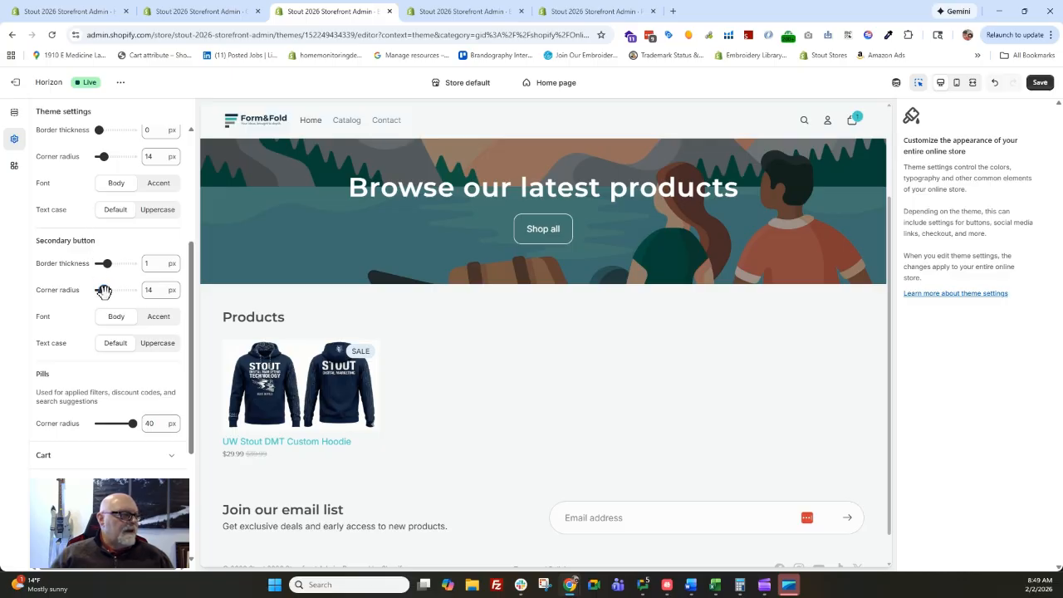
pyautogui.moveTo(103, 290); pyautogui.dragTo(142, 290)
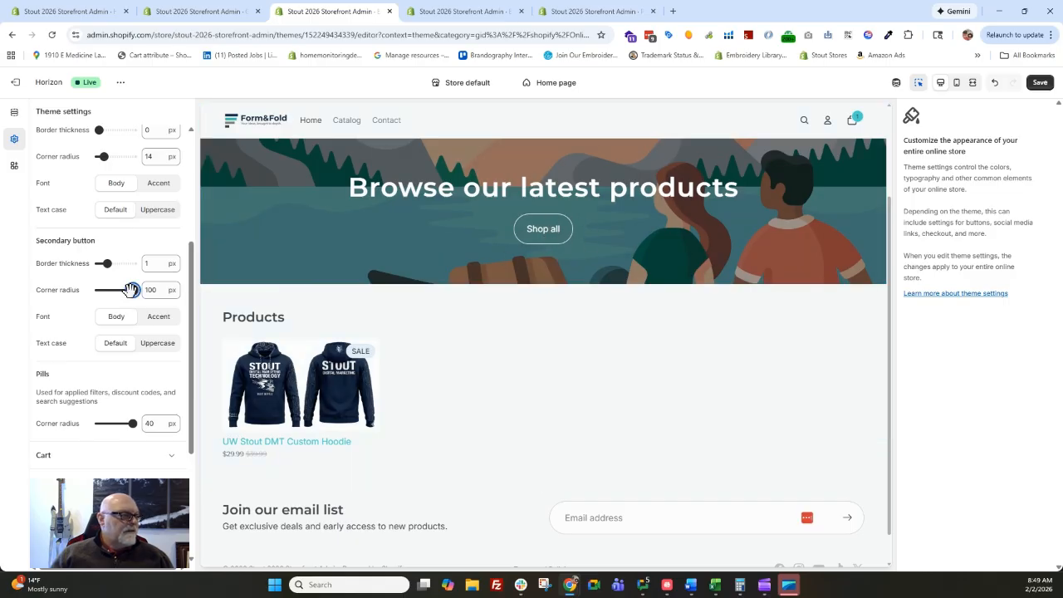
pyautogui.moveTo(131, 290); pyautogui.dragTo(83, 303)
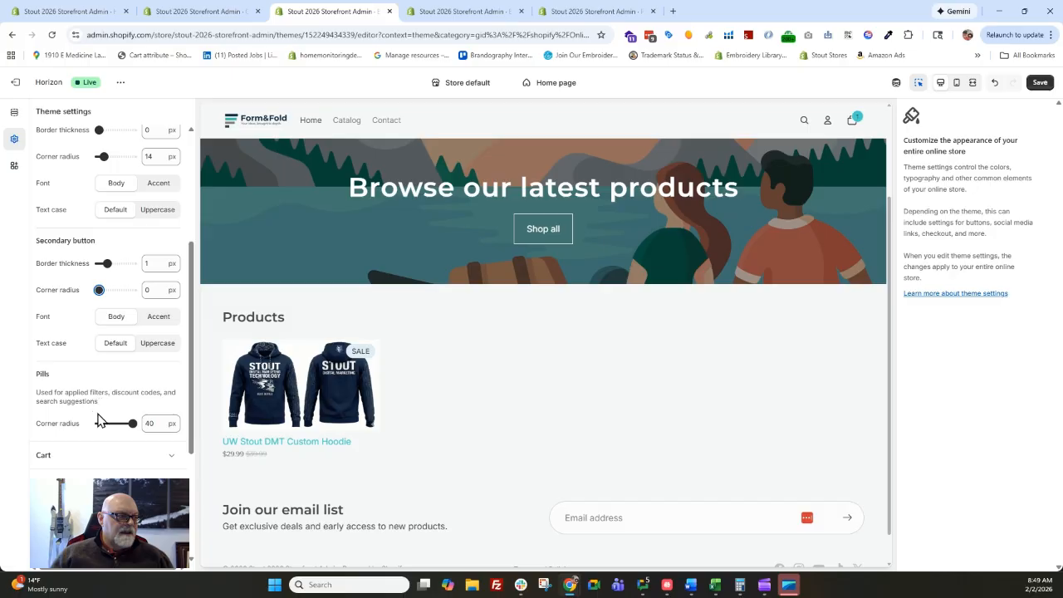
# Set the corner radius of both the pills and the primary button to 0 px
pyautogui.scroll(-1, 84, 385)
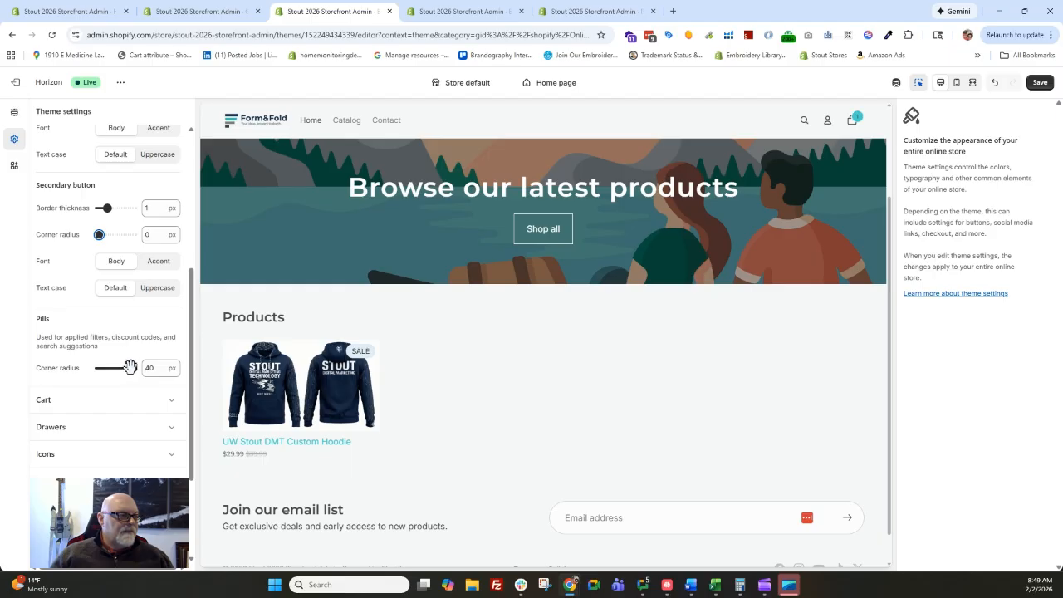
pyautogui.moveTo(131, 367); pyautogui.dragTo(94, 367)
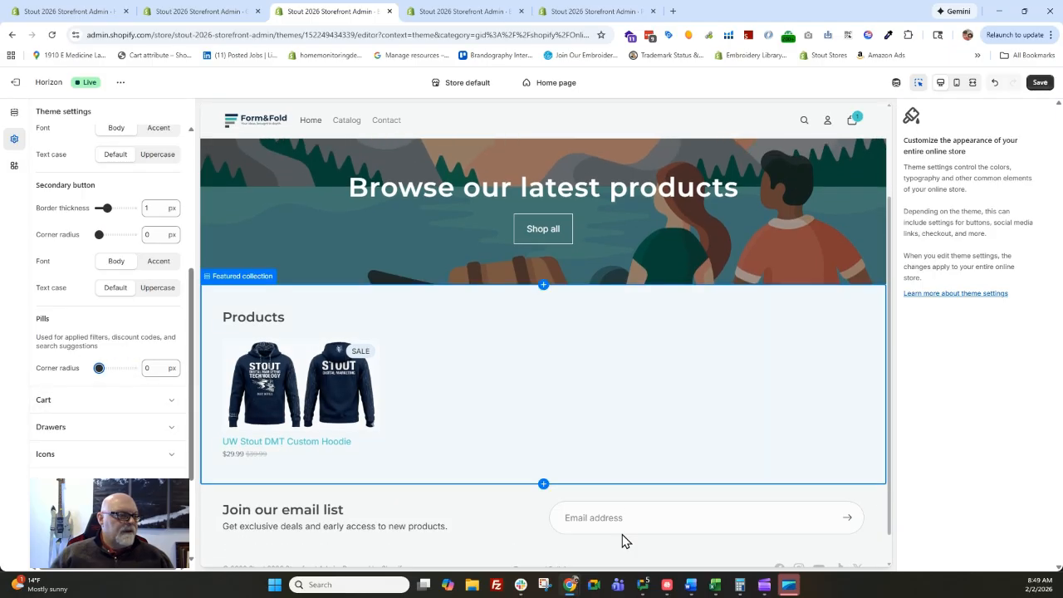
pyautogui.scroll(3, 147, 241)
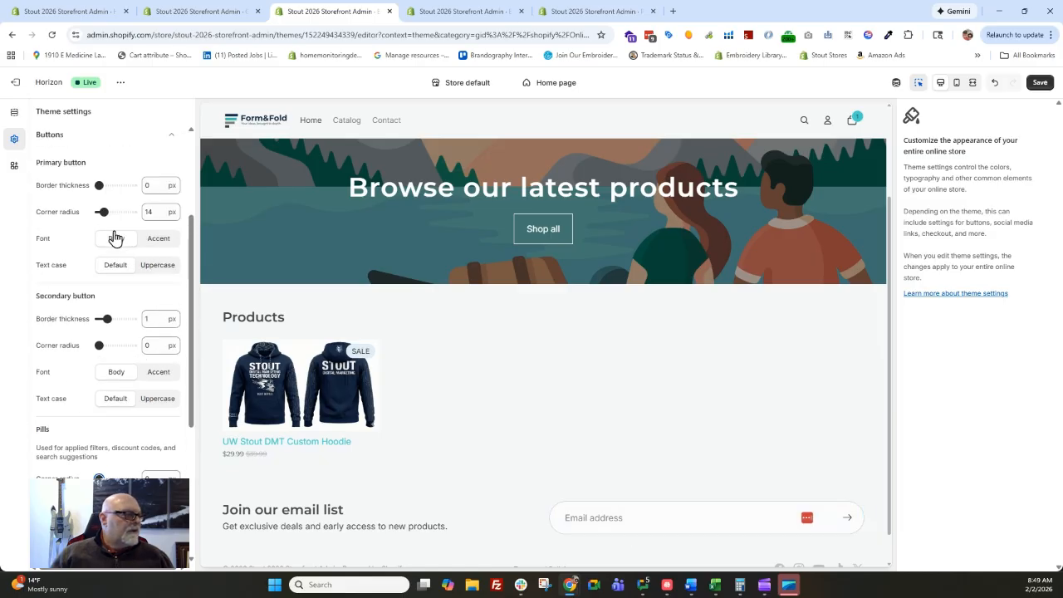
pyautogui.moveTo(102, 211); pyautogui.dragTo(93, 212)
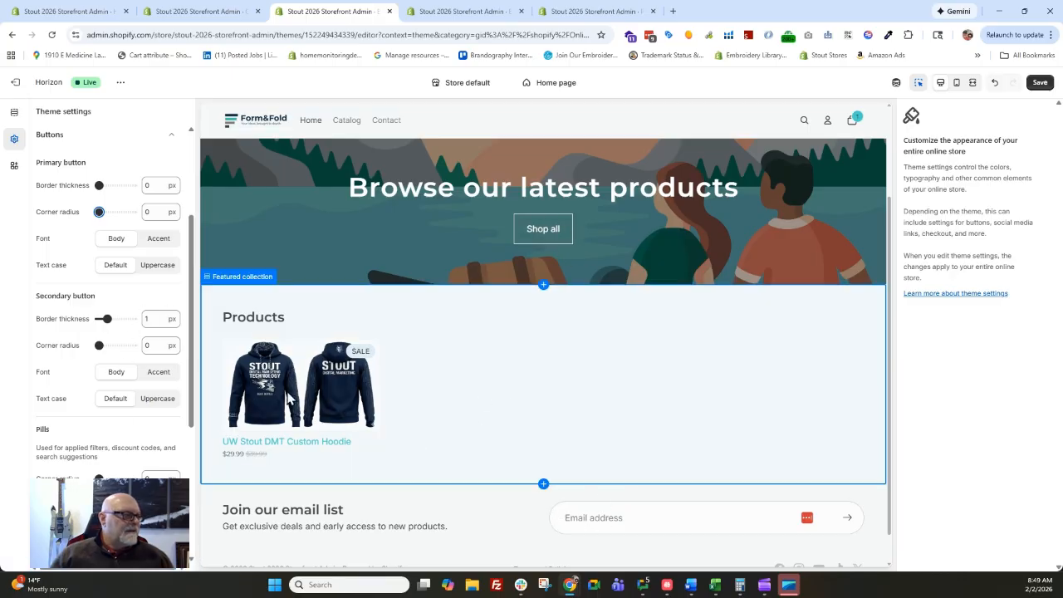
# Look over the cart settings, including the cart type, price font, cart features and product media options
pyautogui.scroll(-5, 75, 327)
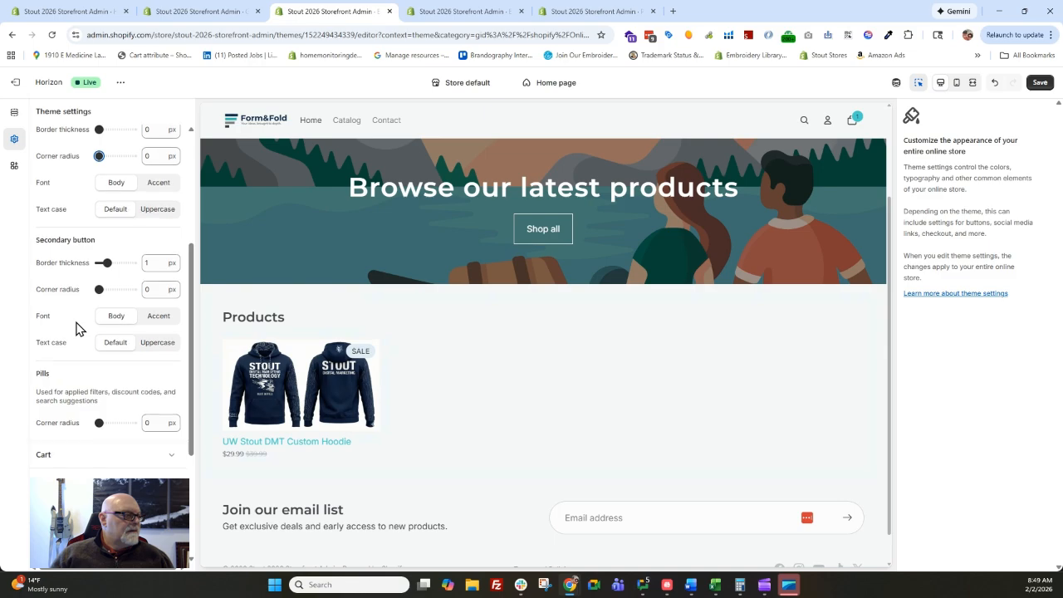
pyautogui.click(75, 294)
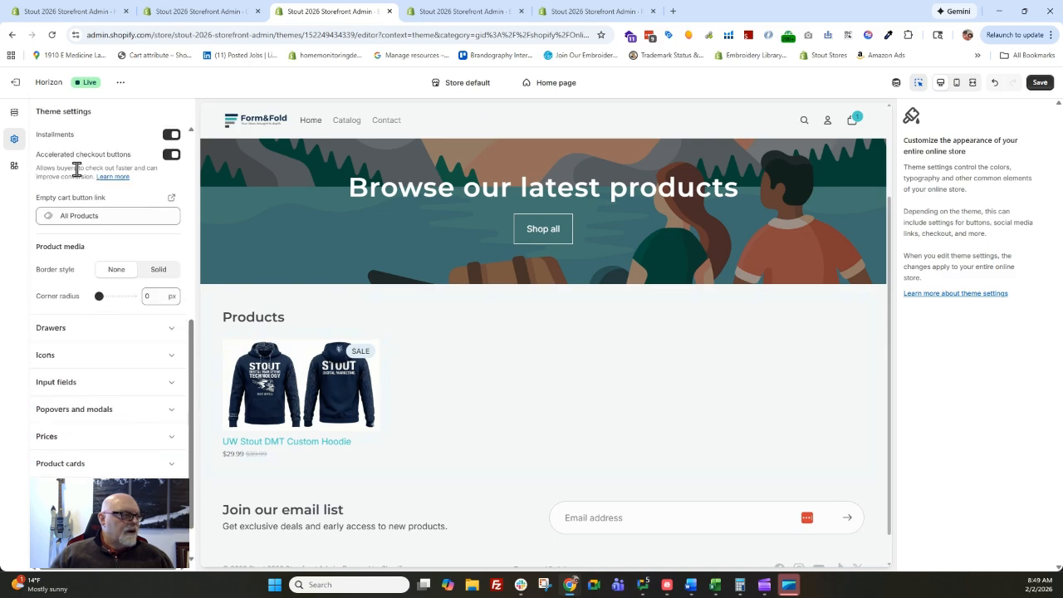
pyautogui.scroll(5, 67, 241)
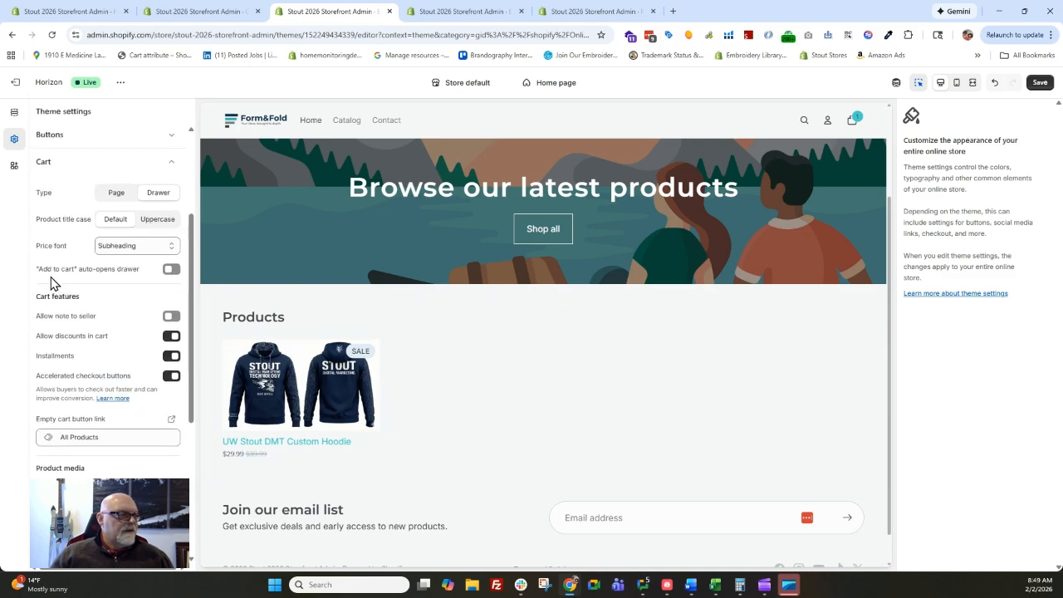
pyautogui.scroll(2, 62, 250)
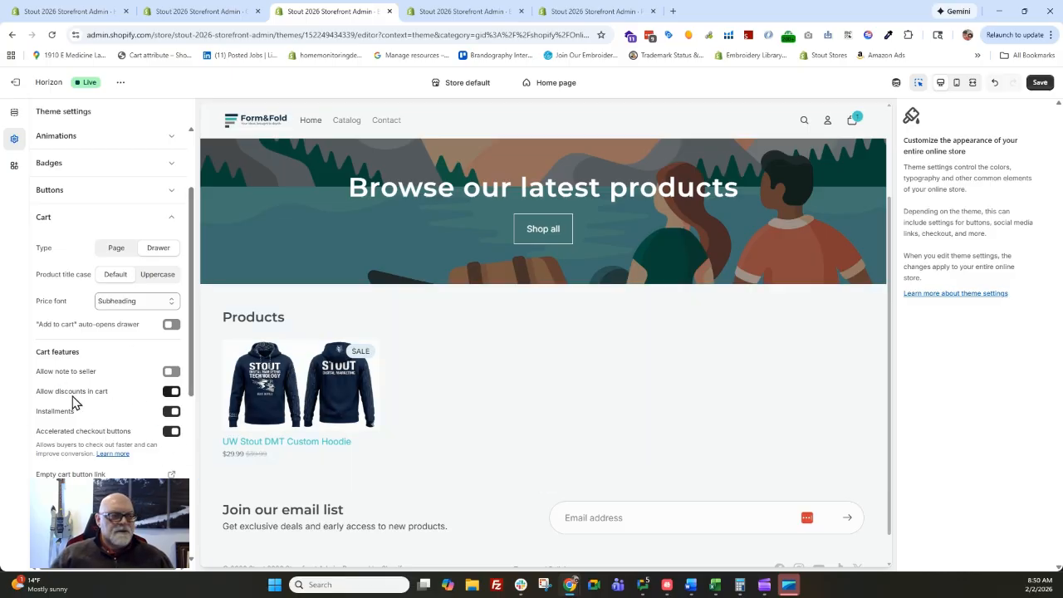
pyautogui.scroll(-3, 71, 403)
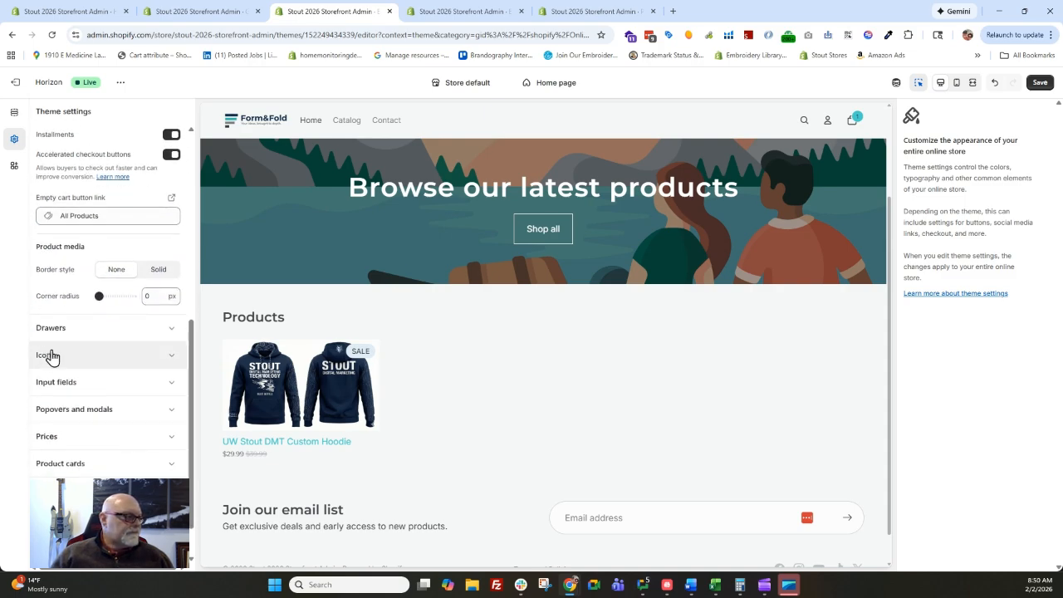
pyautogui.scroll(-1, 71, 332)
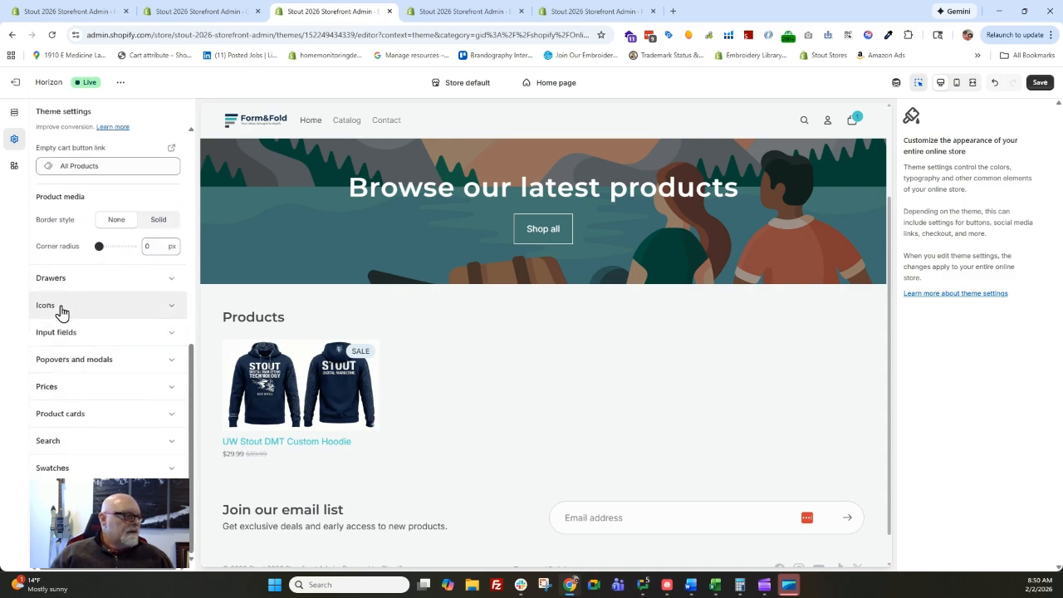
# Check the icon stroke setting and reduce the input fields' corner radius to the minimum
pyautogui.click(62, 307)
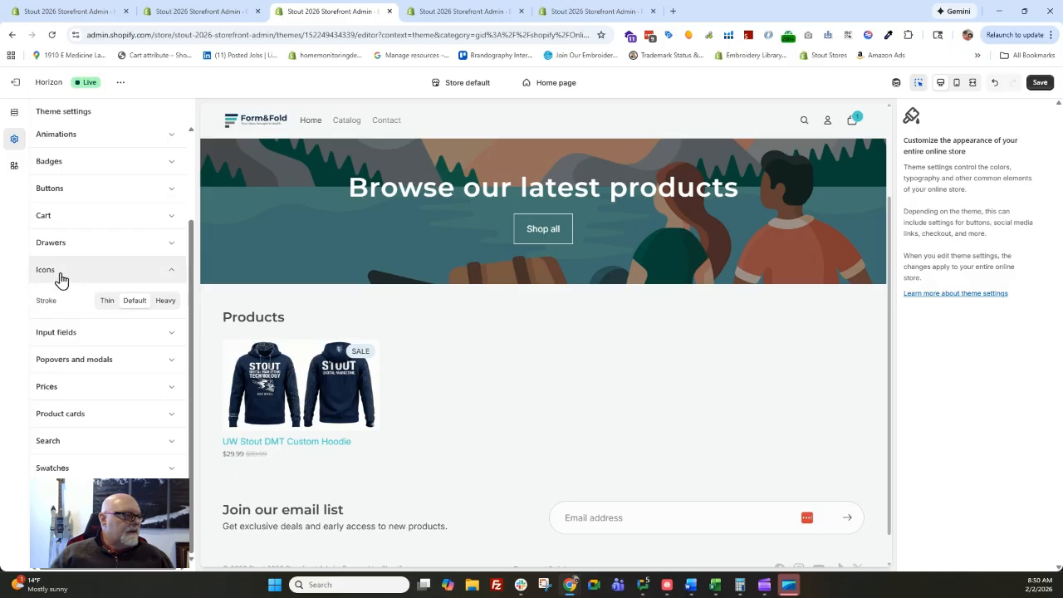
pyautogui.click(62, 334)
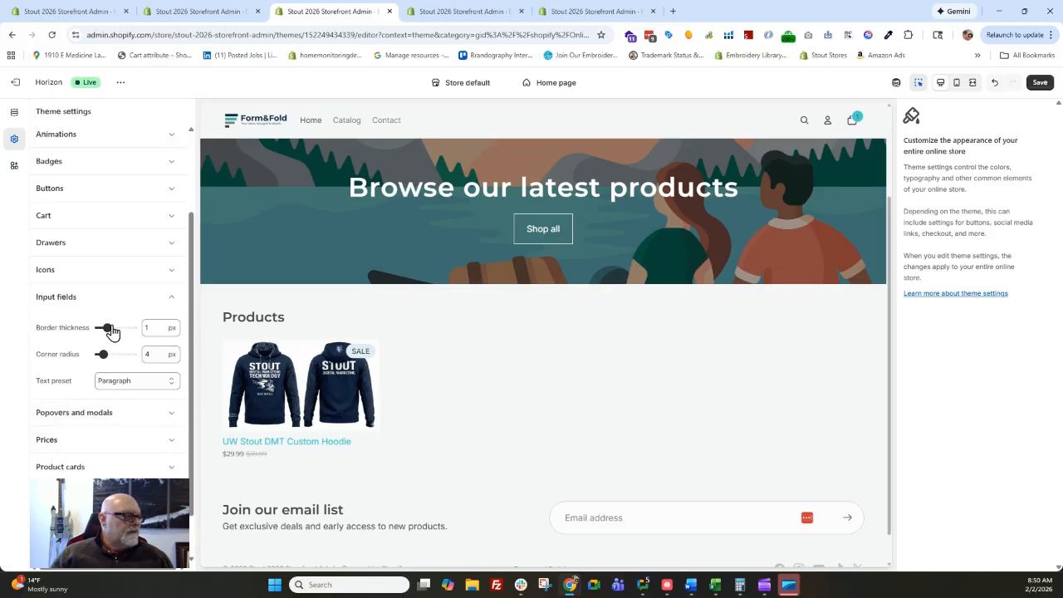
pyautogui.moveTo(102, 350); pyautogui.dragTo(84, 349)
# Try showing the currency code on product card prices and turn it off again
pyautogui.click(75, 415)
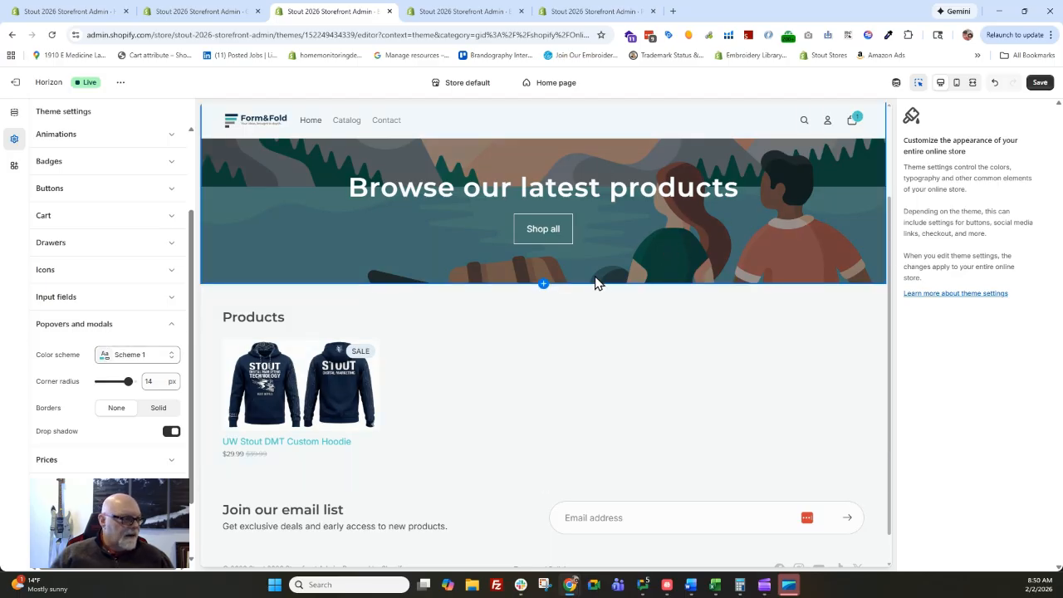
pyautogui.click(64, 460)
pyautogui.scroll(-1, 83, 415)
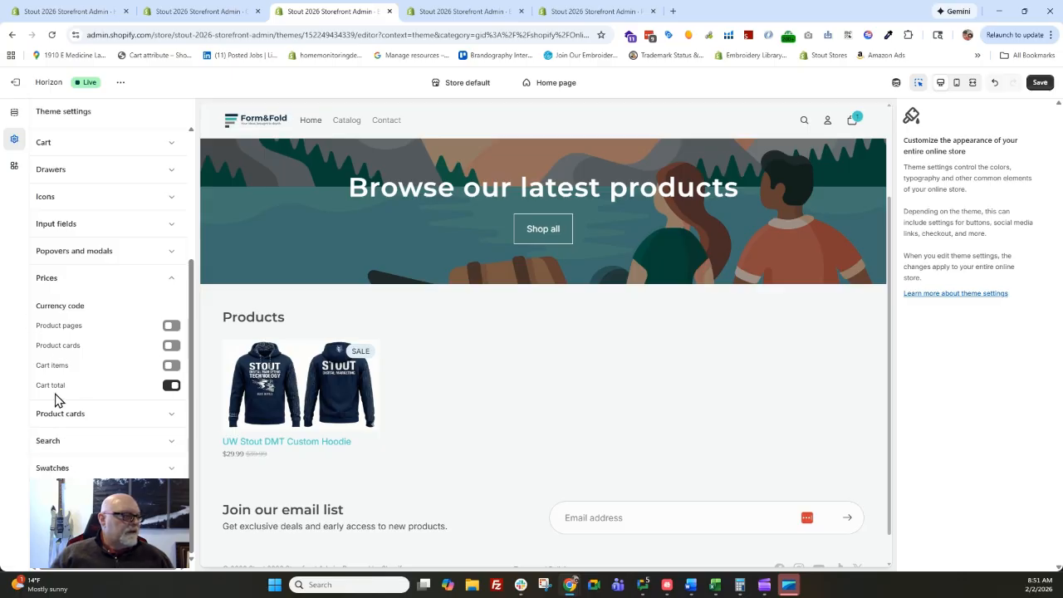
pyautogui.click(53, 347)
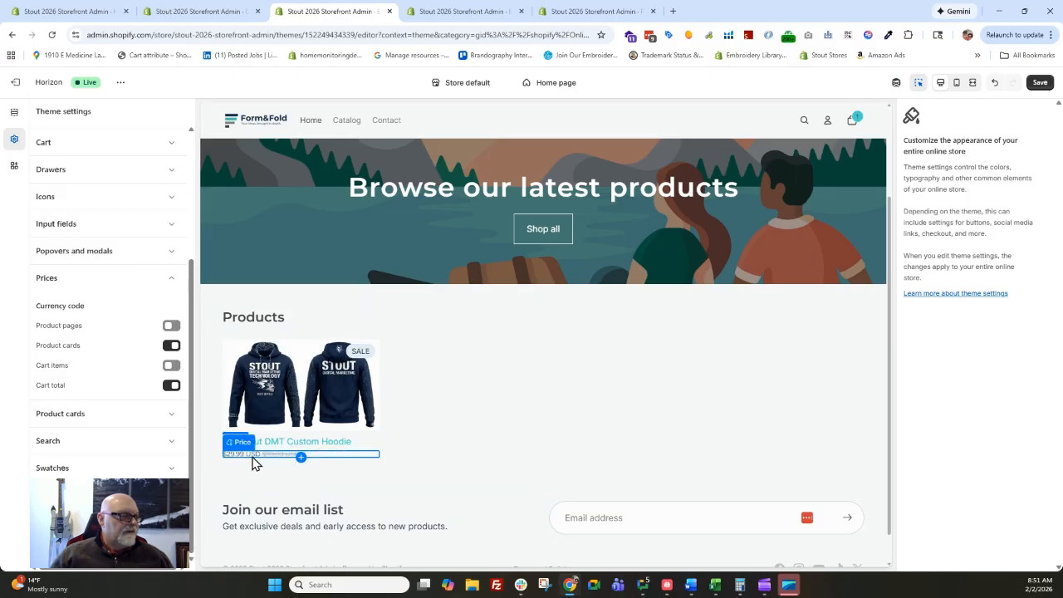
pyautogui.click(172, 347)
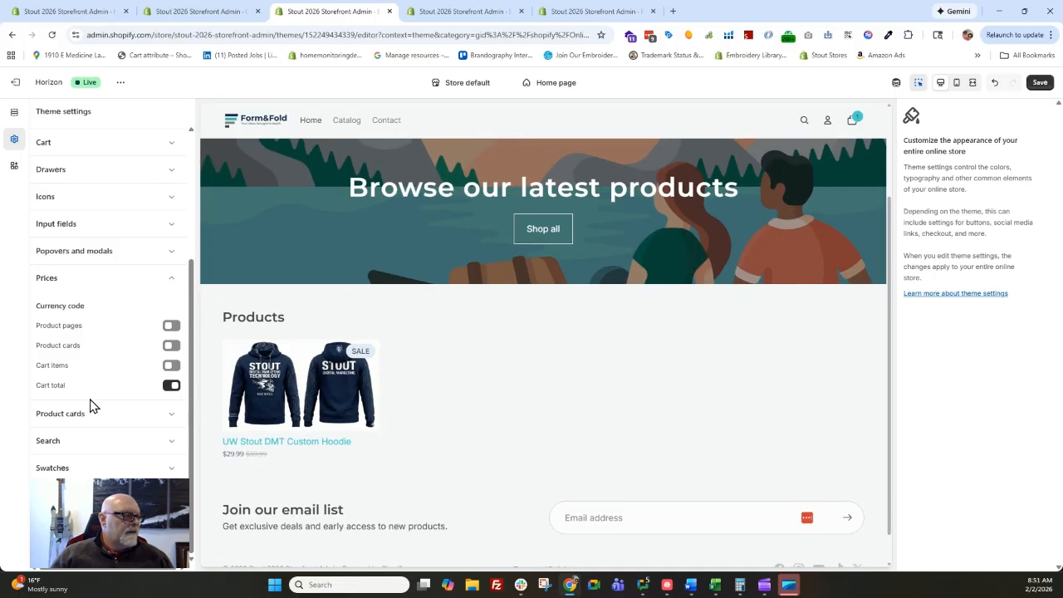
# Look over the product card, search and custom CSS settings of the theme
pyautogui.click(90, 411)
pyautogui.scroll(-1, 98, 415)
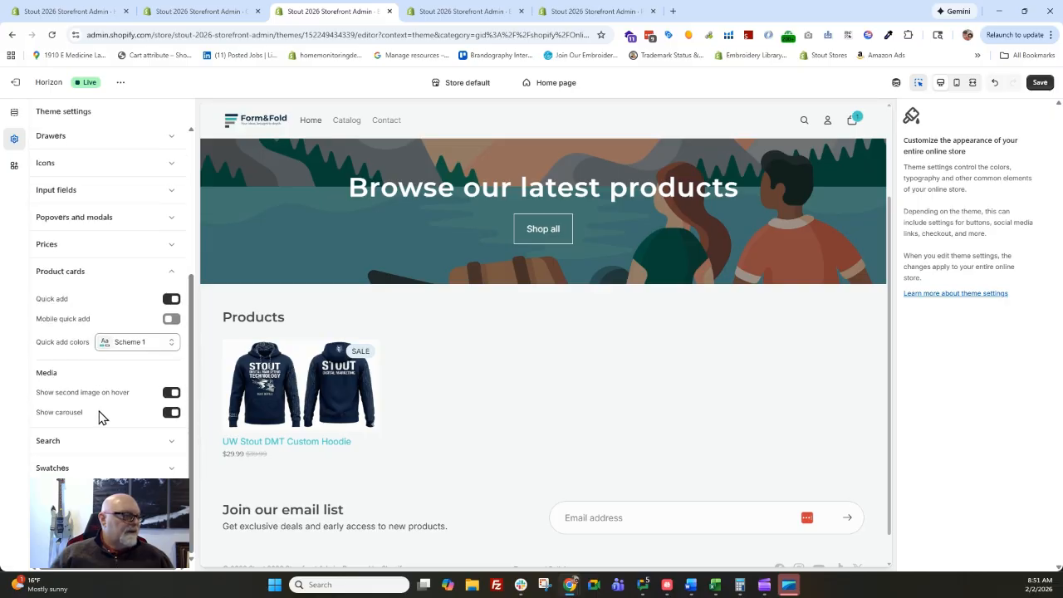
pyautogui.click(86, 441)
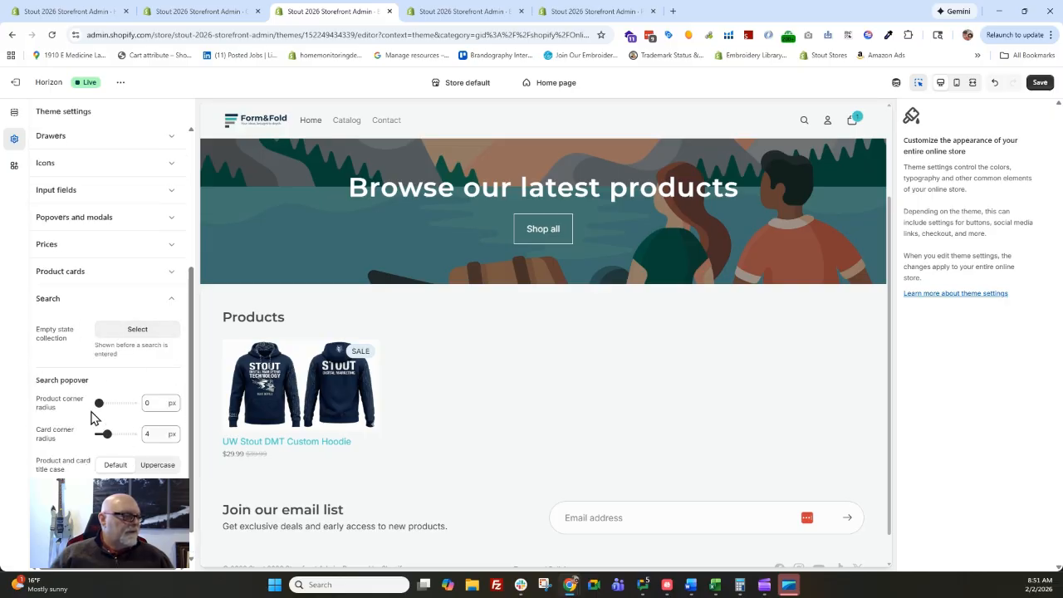
pyautogui.click(99, 558)
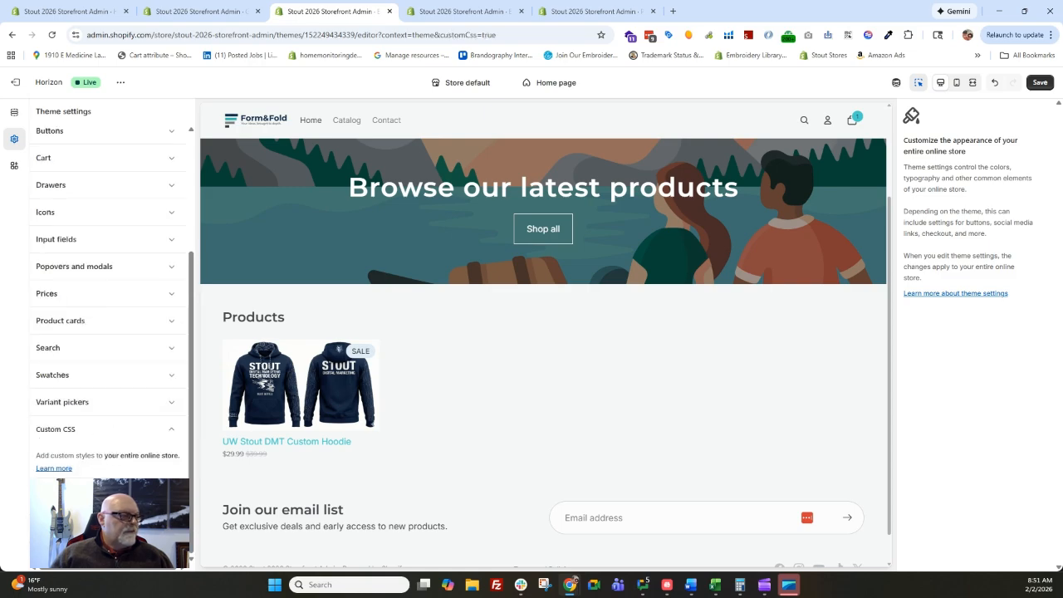
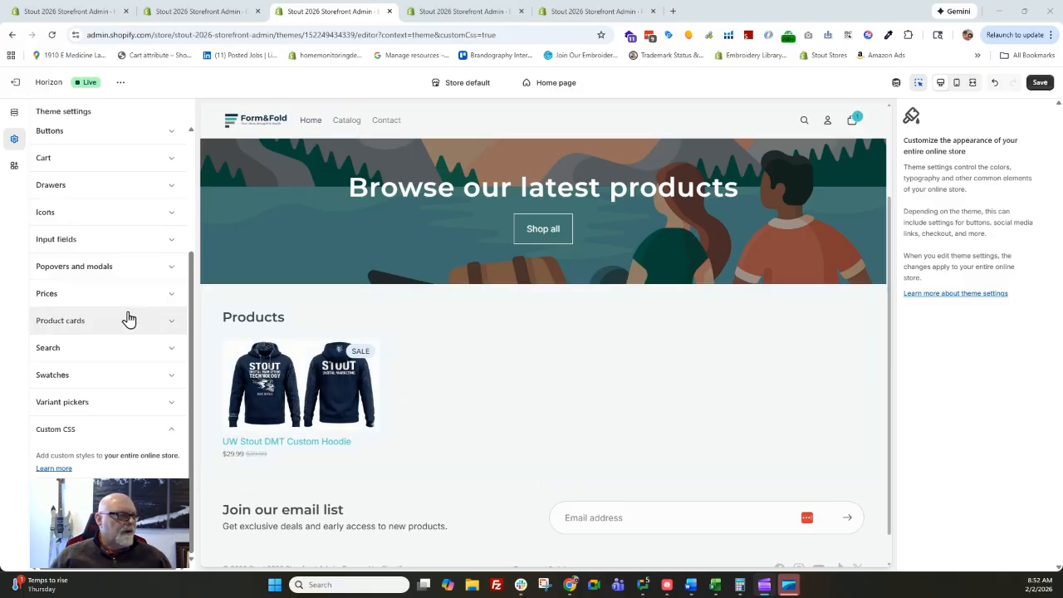
# Save the theme settings and review the home page preview from the header to the email signup
pyautogui.scroll(3, 125, 318)
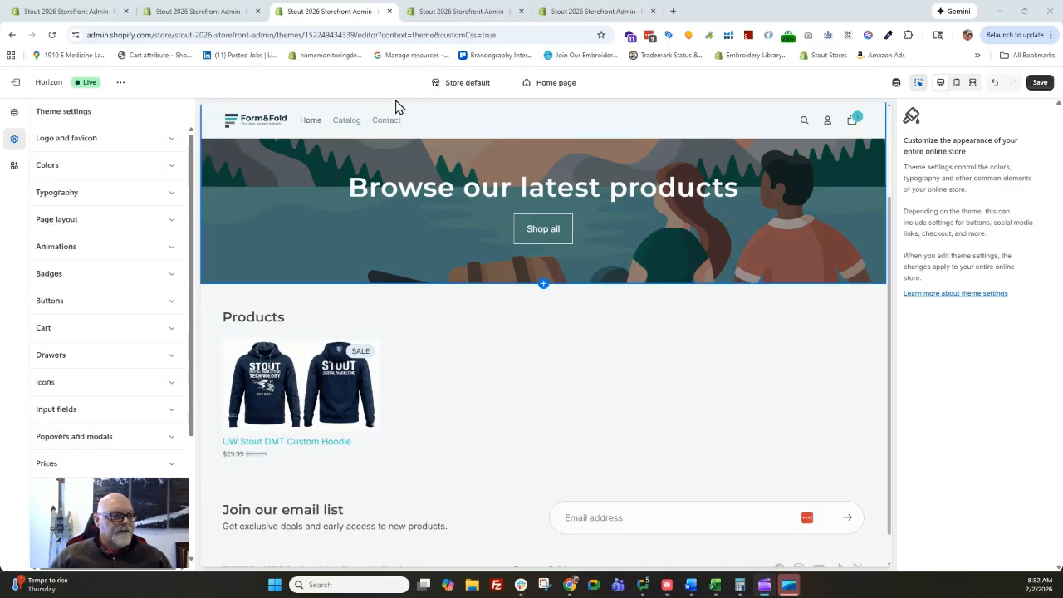
pyautogui.click(1038, 83)
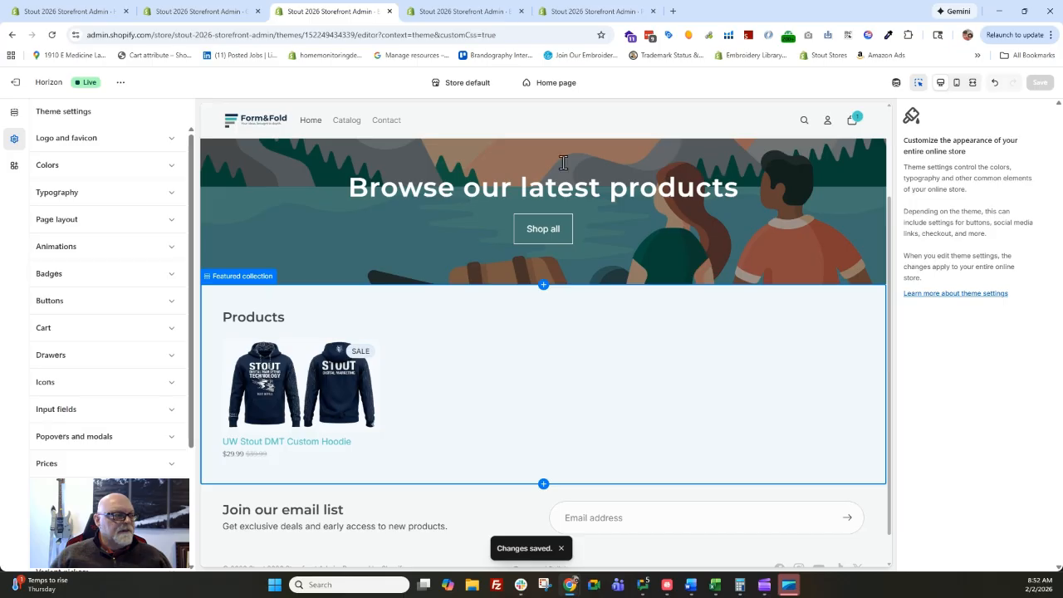
pyautogui.scroll(1, 574, 349)
pyautogui.scroll(1, 571, 348)
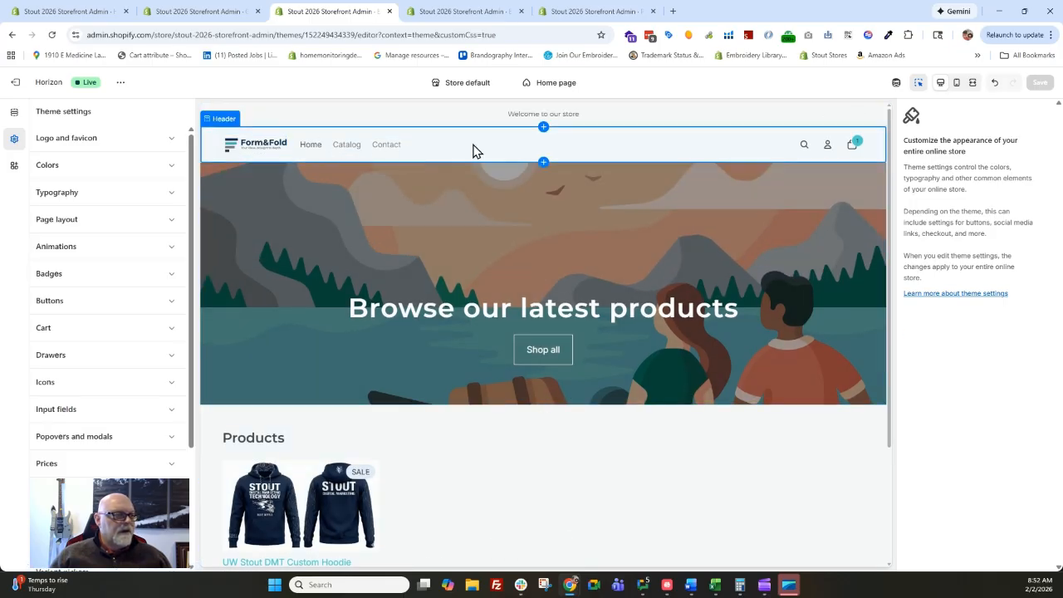
pyautogui.scroll(-2, 254, 446)
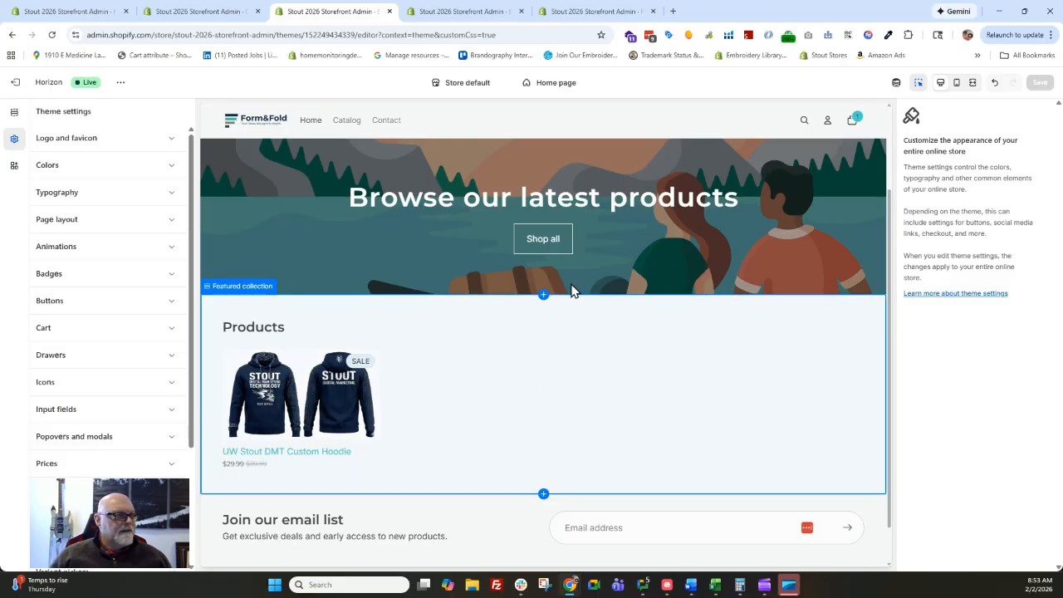
# Leave the theme editor and open the online store preferences, reviewing the store password and the social sharing and SEO settings
pyautogui.click(17, 86)
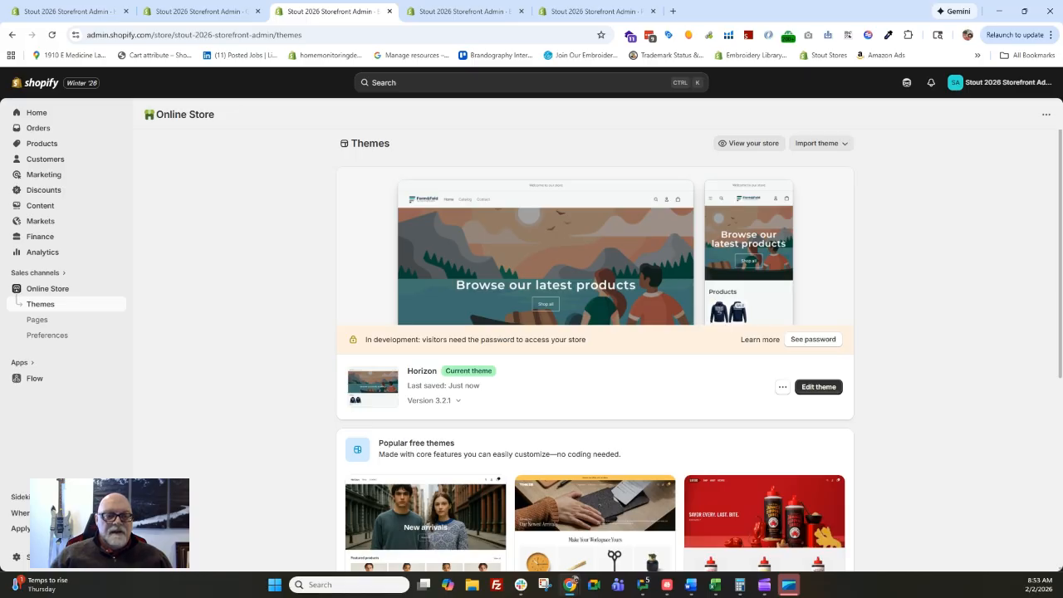
pyautogui.click(470, 15)
pyautogui.click(610, 15)
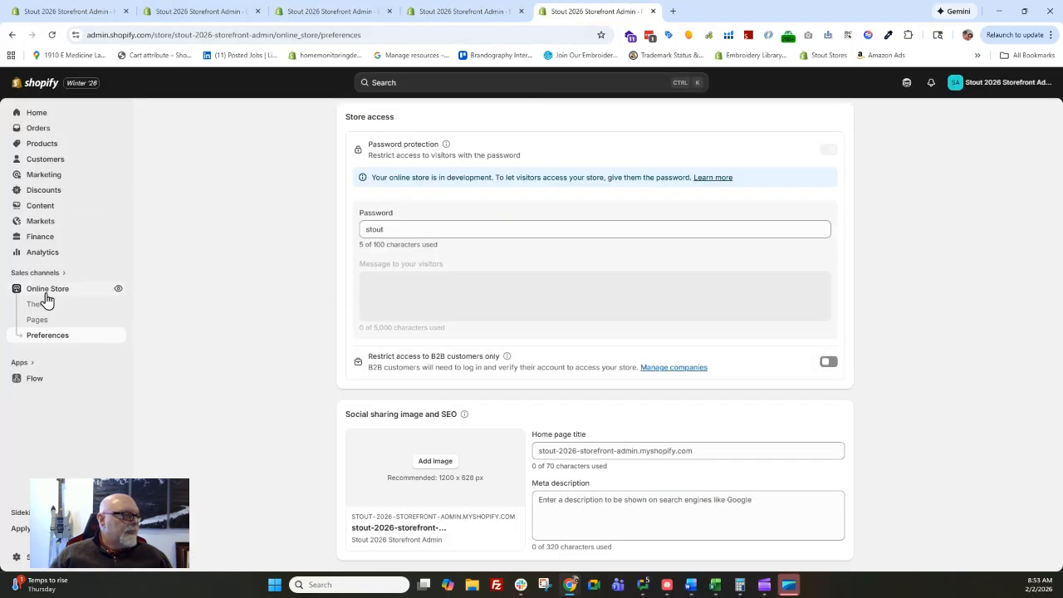
pyautogui.click(50, 337)
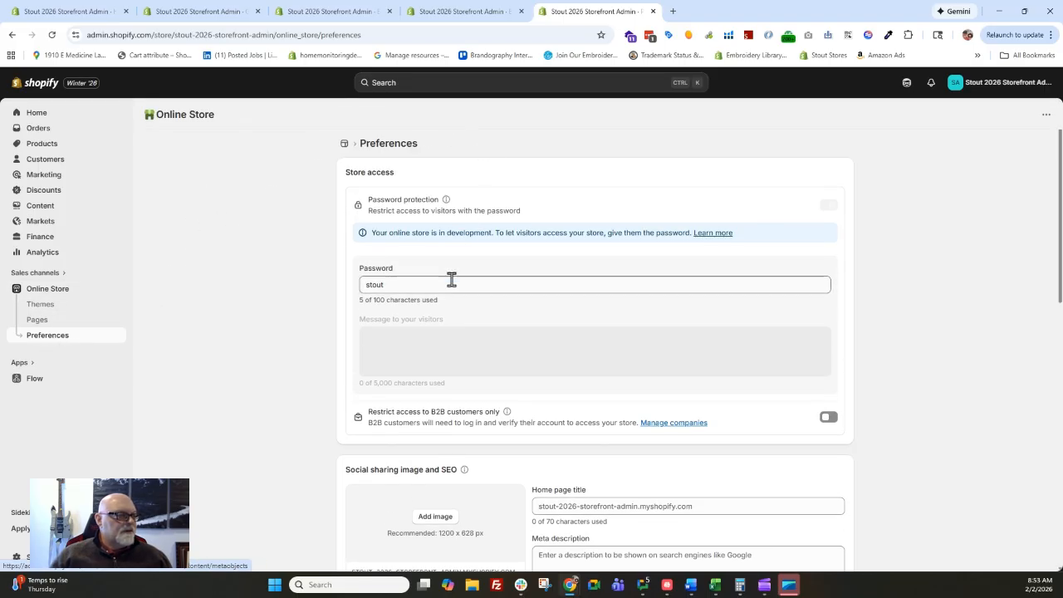
pyautogui.click(395, 285)
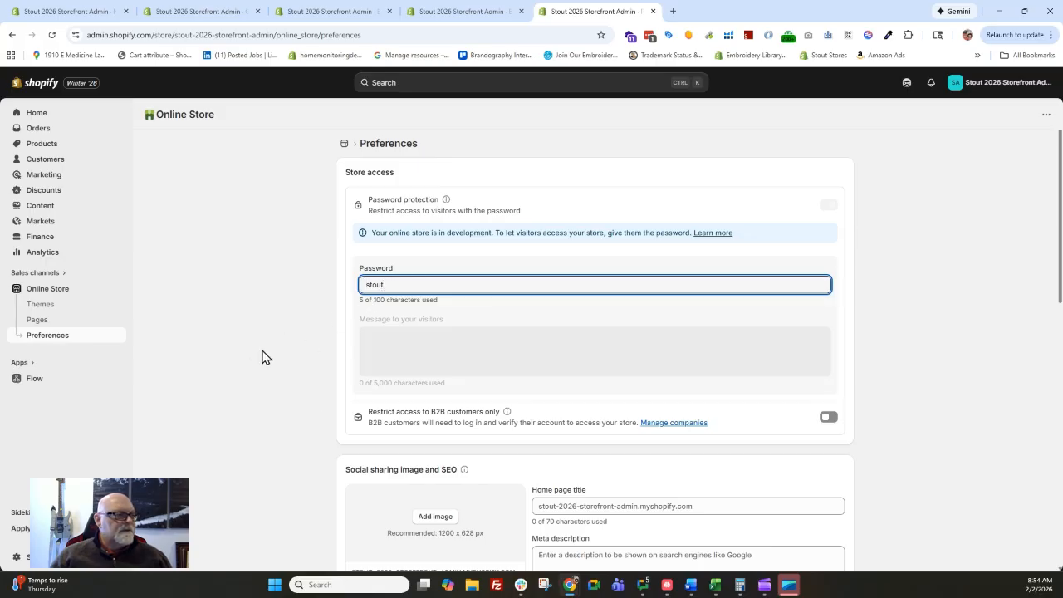
pyautogui.scroll(-3, 266, 356)
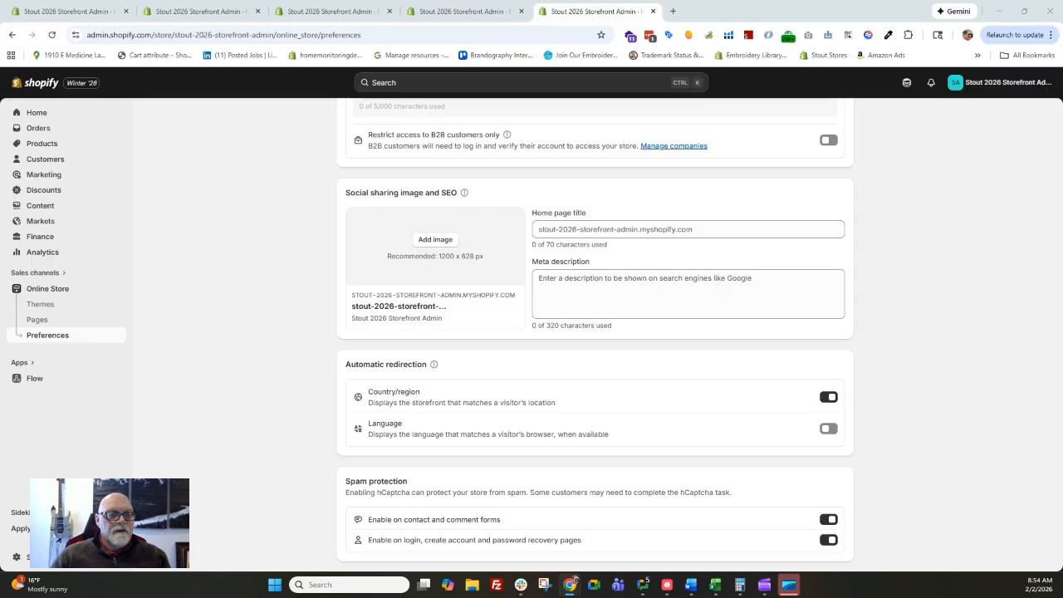
# Bring up the browser window with the Google results for rei, maximize it and examine the listings' titles and descriptions
pyautogui.moveTo(1062, 103); pyautogui.dragTo(675, 104)
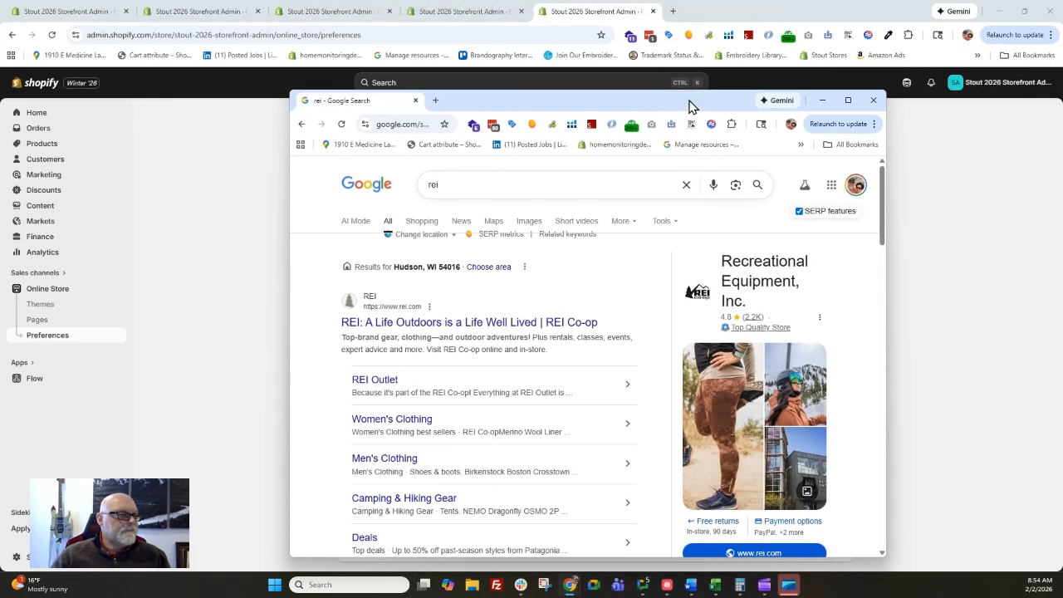
pyautogui.click(847, 100)
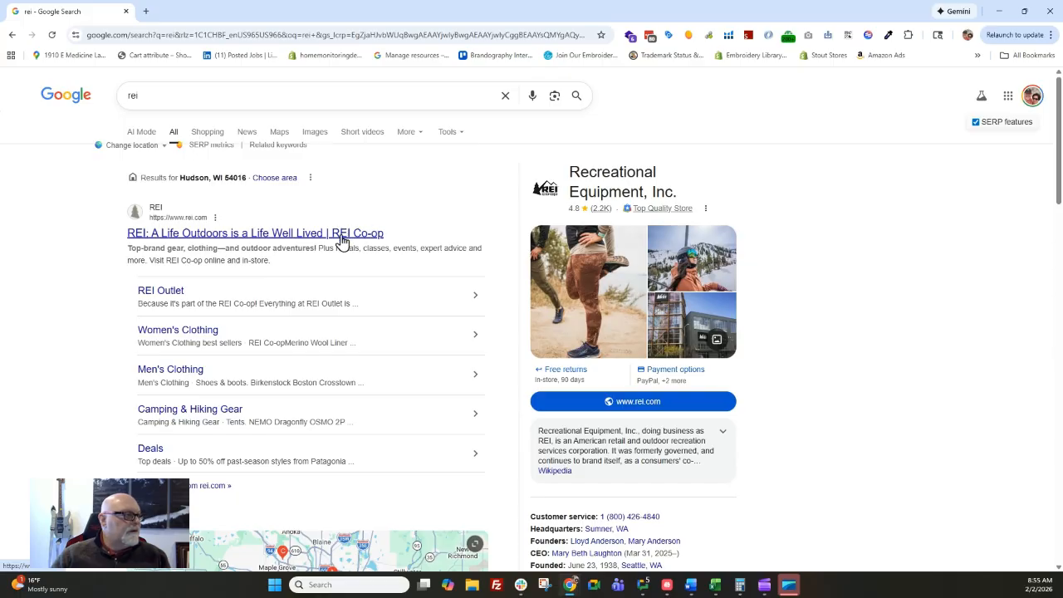
pyautogui.scroll(-6, 107, 254)
pyautogui.scroll(-3, 106, 254)
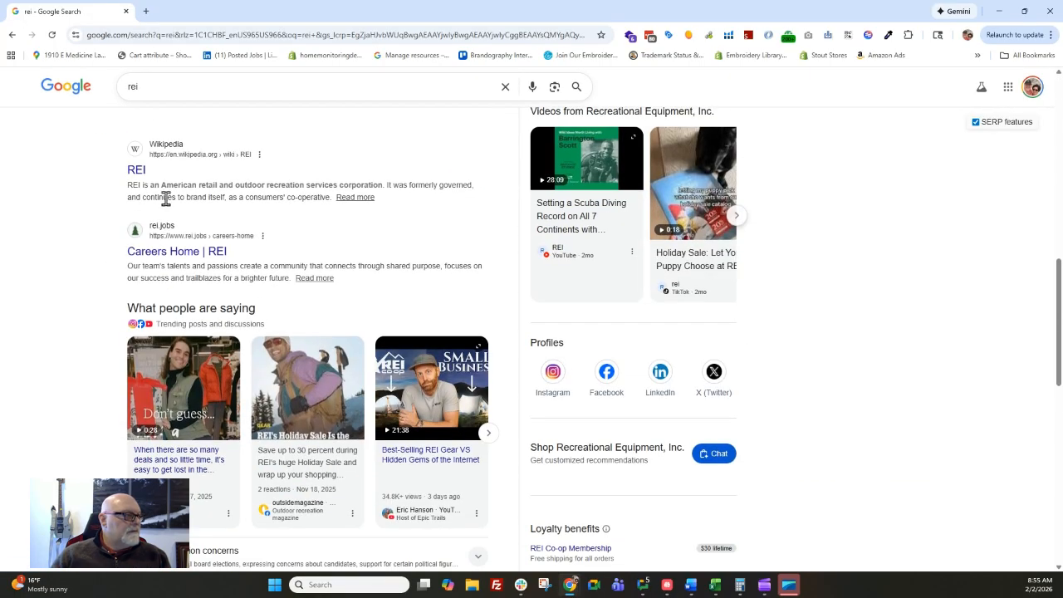
pyautogui.scroll(-1, 106, 241)
pyautogui.scroll(-6, 106, 237)
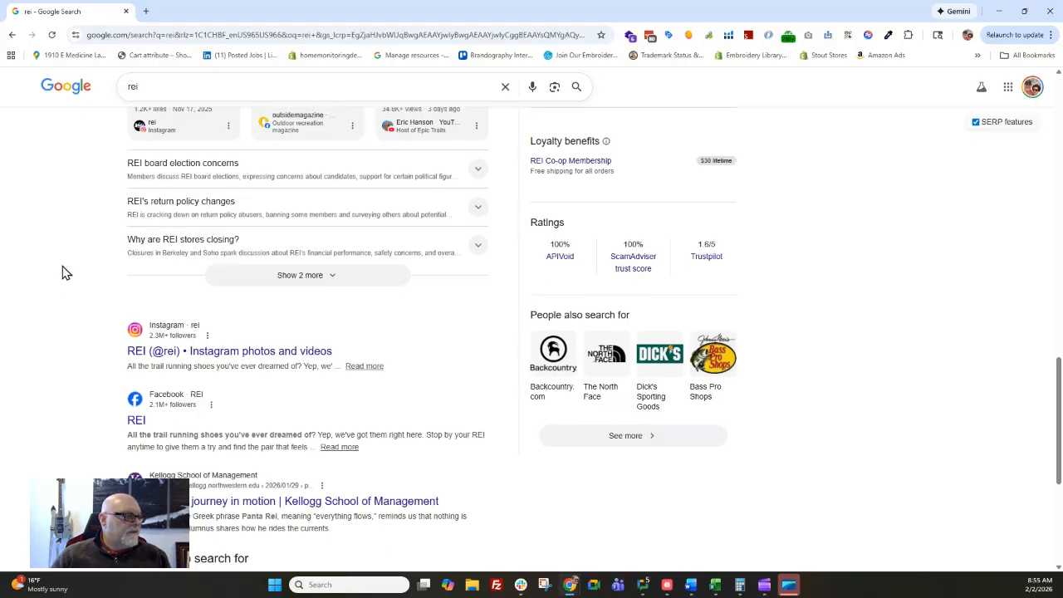
pyautogui.scroll(15, 56, 288)
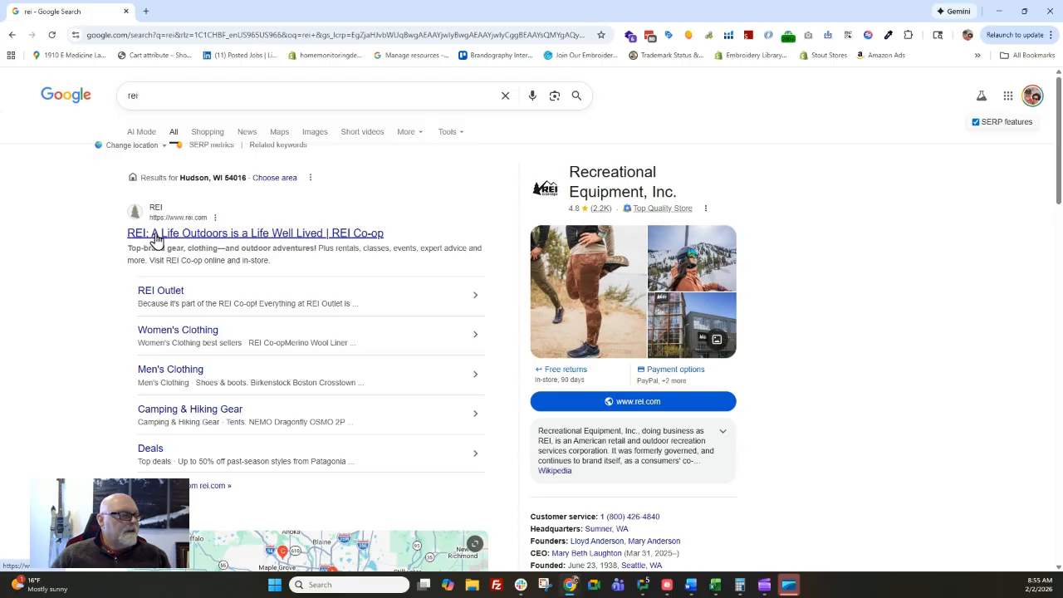
# Search Google for outdoor clothing and look through the retailers' page titles and descriptions in the results
pyautogui.click(219, 95)
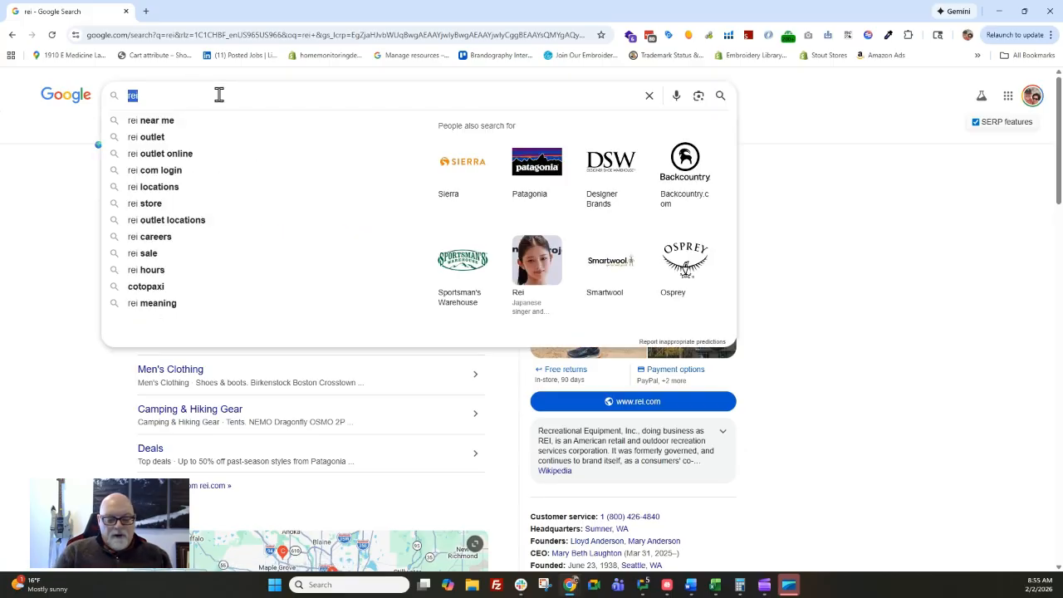
pyautogui.write('outdoor ')
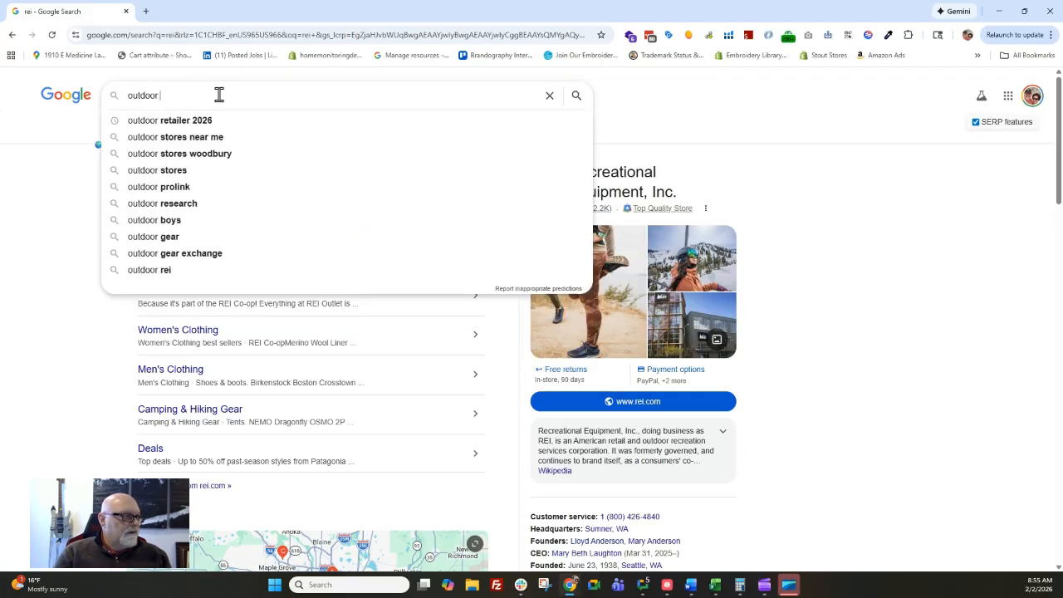
pyautogui.write('clothing')
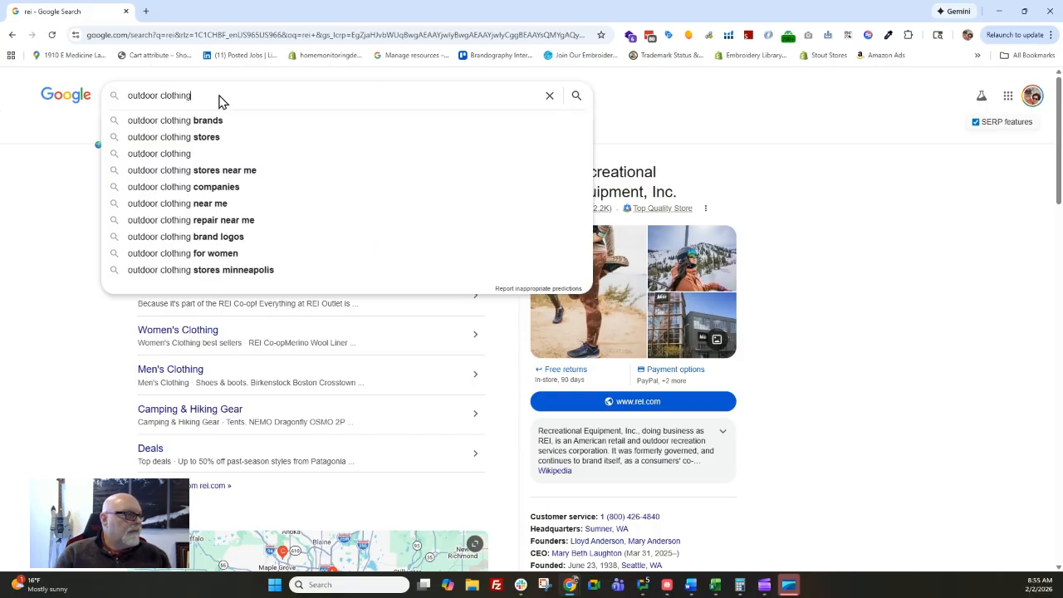
pyautogui.press('Return')
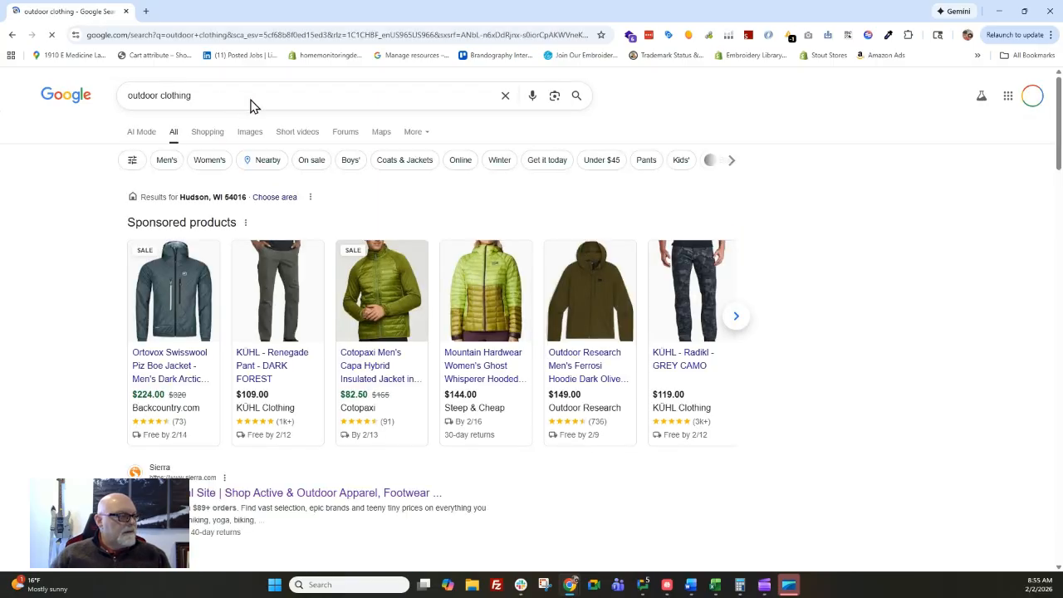
pyautogui.scroll(-5, 31, 285)
pyautogui.scroll(-3, 34, 285)
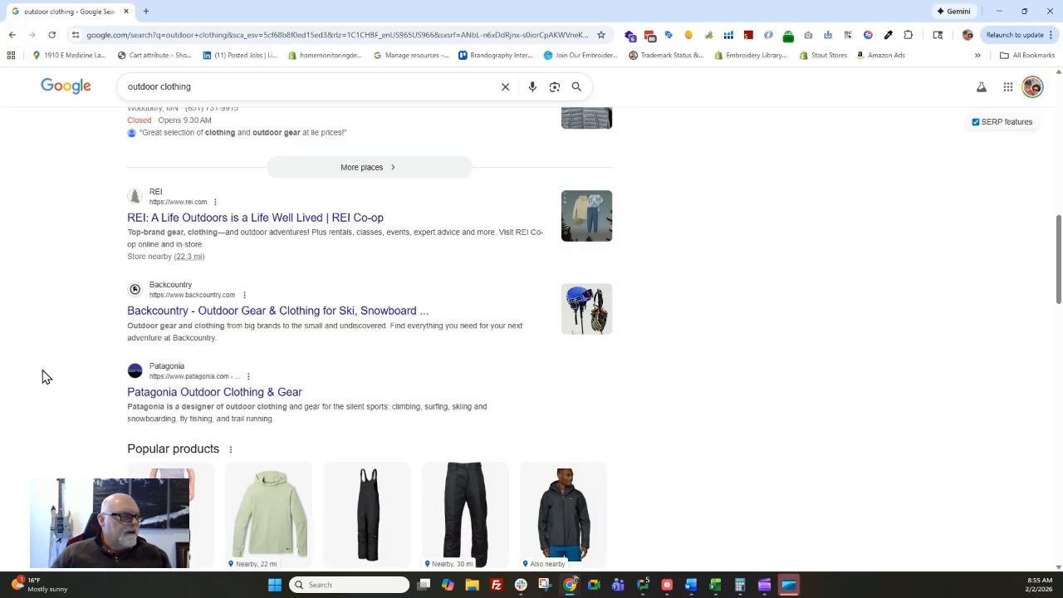
pyautogui.scroll(-8, 69, 354)
pyautogui.scroll(-3, 68, 355)
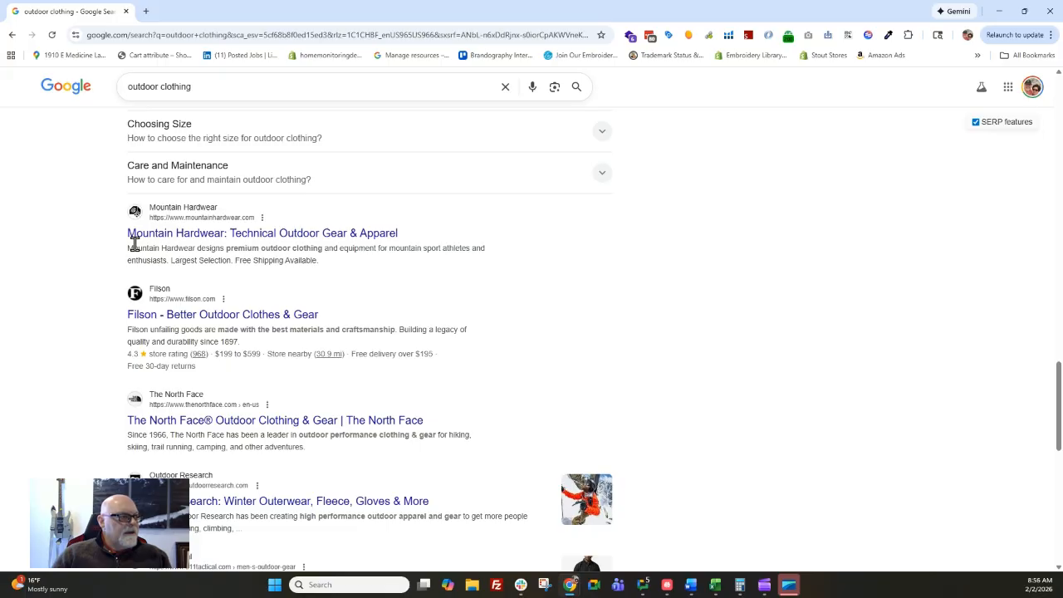
# Examine the Mountain Hardwear meta description and compare it with the REI, Backcountry and Patagonia listings
pyautogui.moveTo(123, 255); pyautogui.dragTo(319, 272)
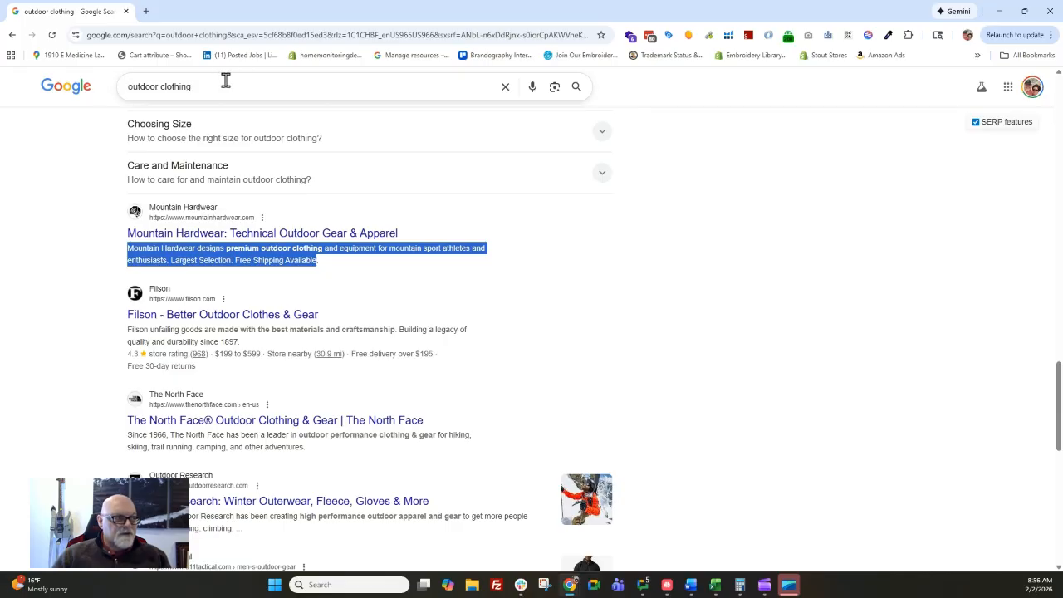
pyautogui.scroll(15, 90, 268)
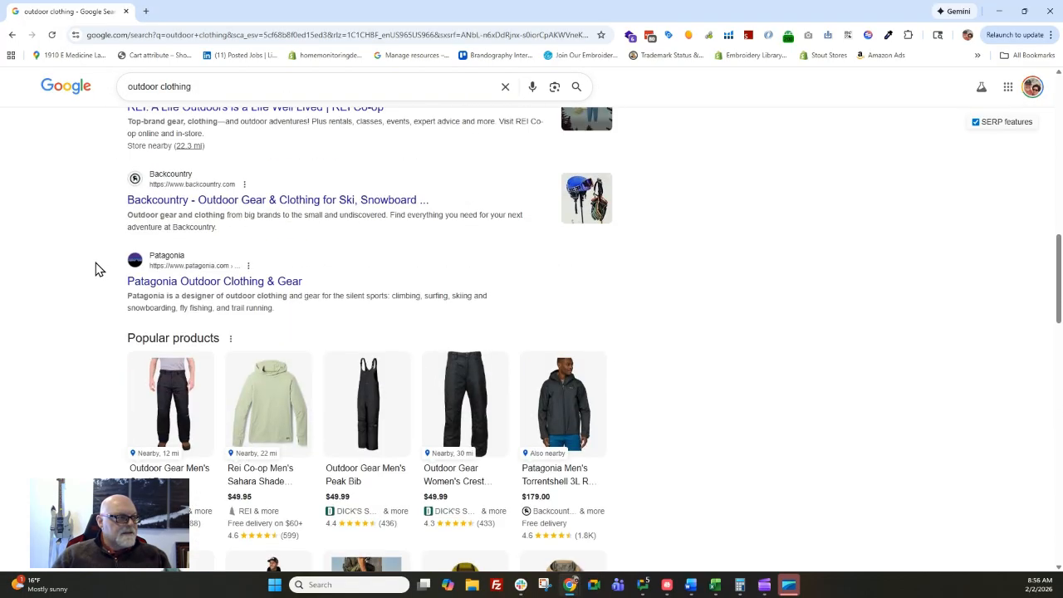
pyautogui.scroll(1, 102, 267)
pyautogui.scroll(-2, 102, 265)
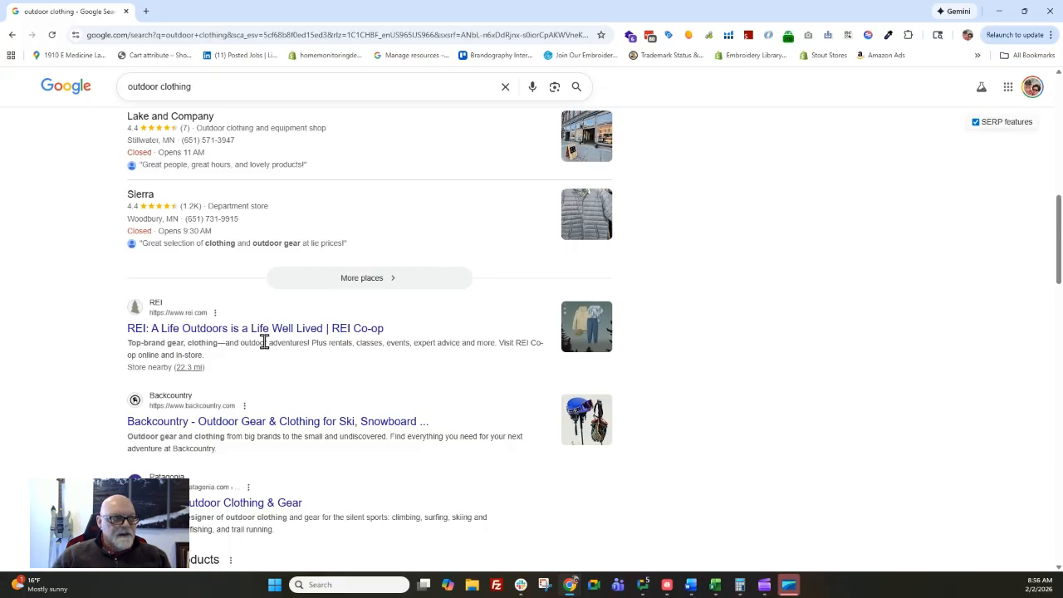
pyautogui.scroll(5, 263, 341)
pyautogui.scroll(1, 263, 340)
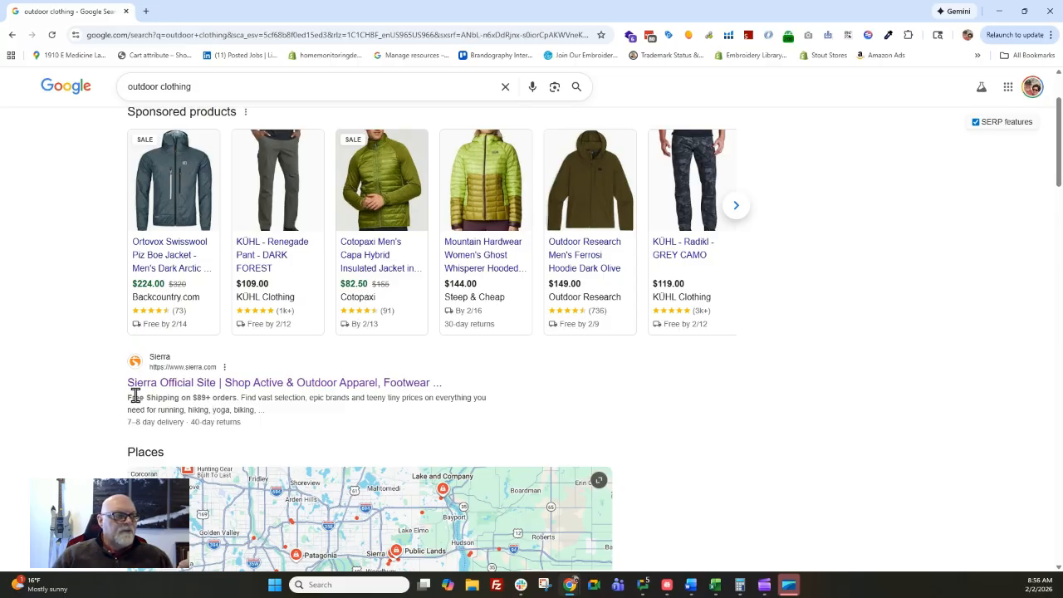
# Examine the wording of Sierra's search listing description, highlighting its free shipping offer and its "teeny tiny prices" phrase
pyautogui.moveTo(127, 398); pyautogui.dragTo(227, 417)
pyautogui.click(253, 411)
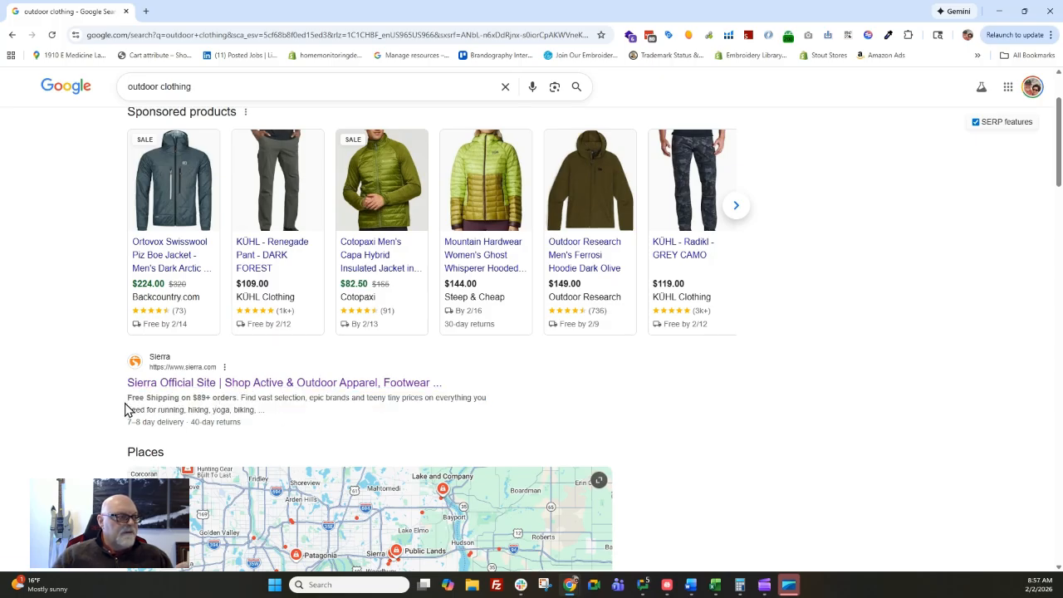
pyautogui.moveTo(125, 399); pyautogui.dragTo(239, 407)
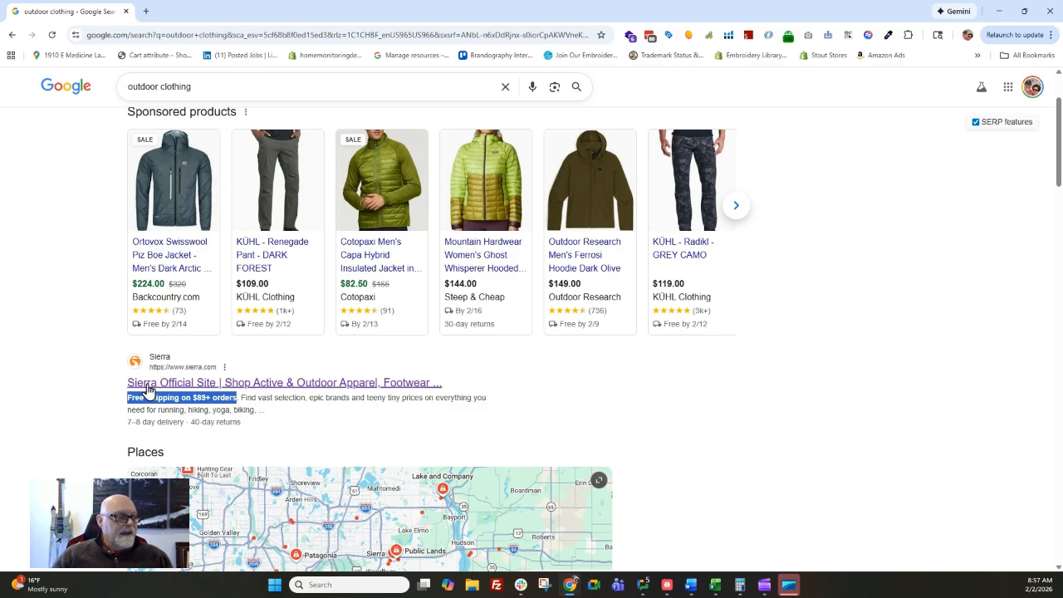
pyautogui.click(258, 407)
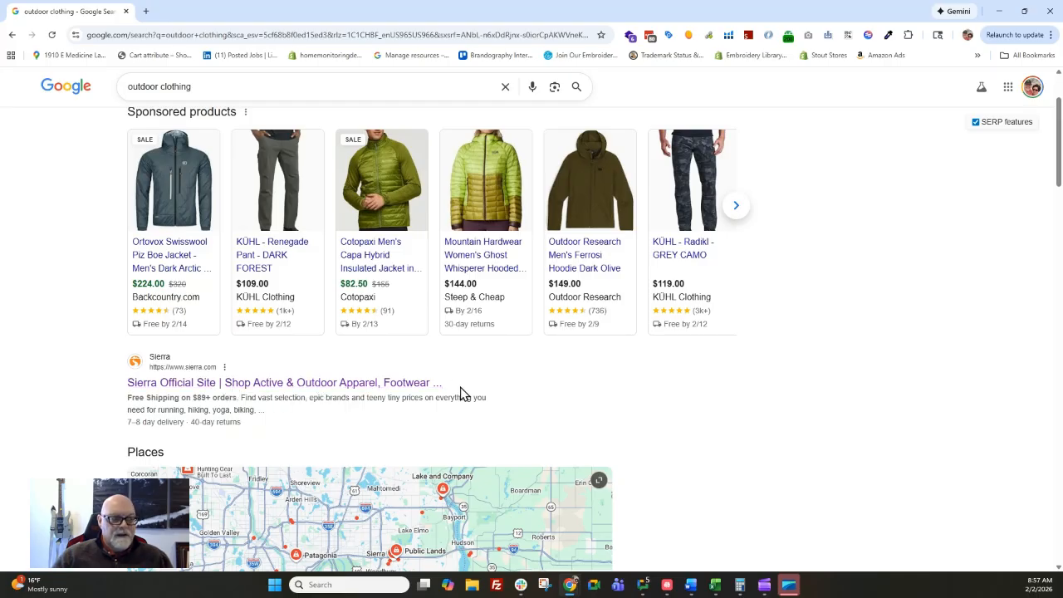
pyautogui.moveTo(127, 402); pyautogui.dragTo(222, 405)
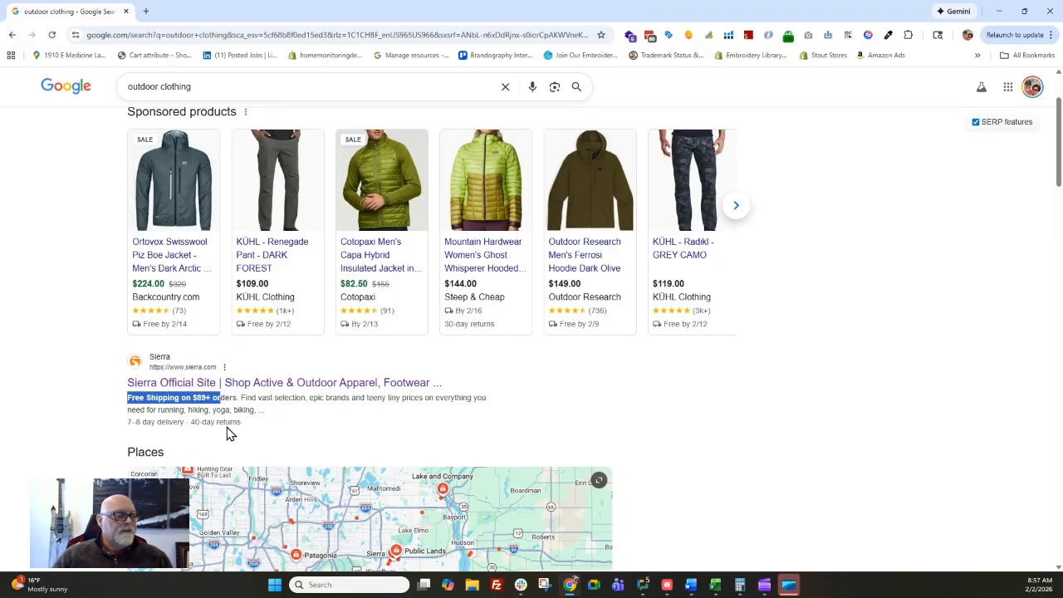
pyautogui.click(239, 402)
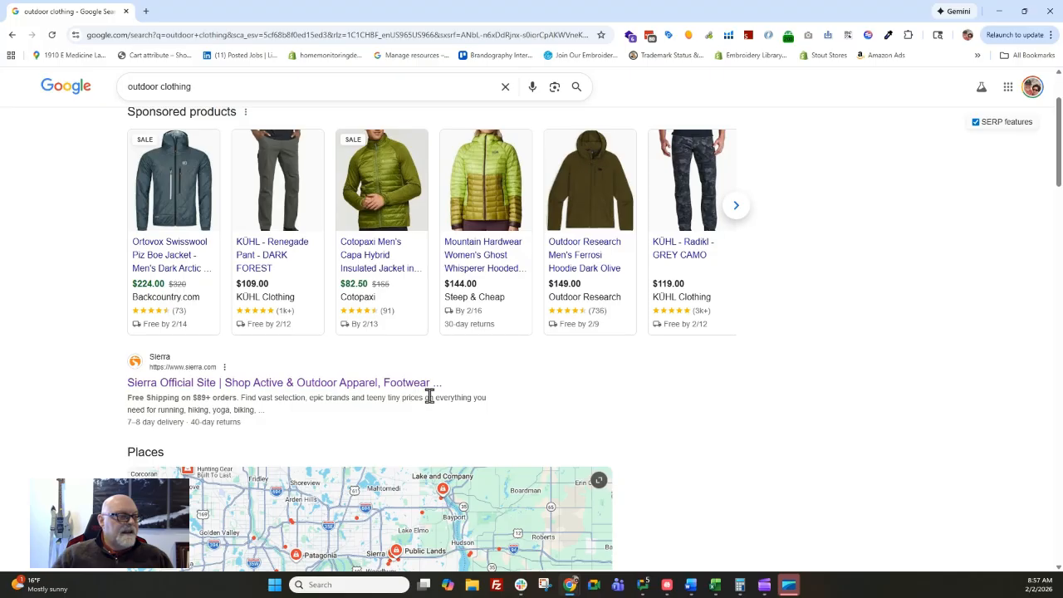
pyautogui.moveTo(423, 397); pyautogui.dragTo(378, 397)
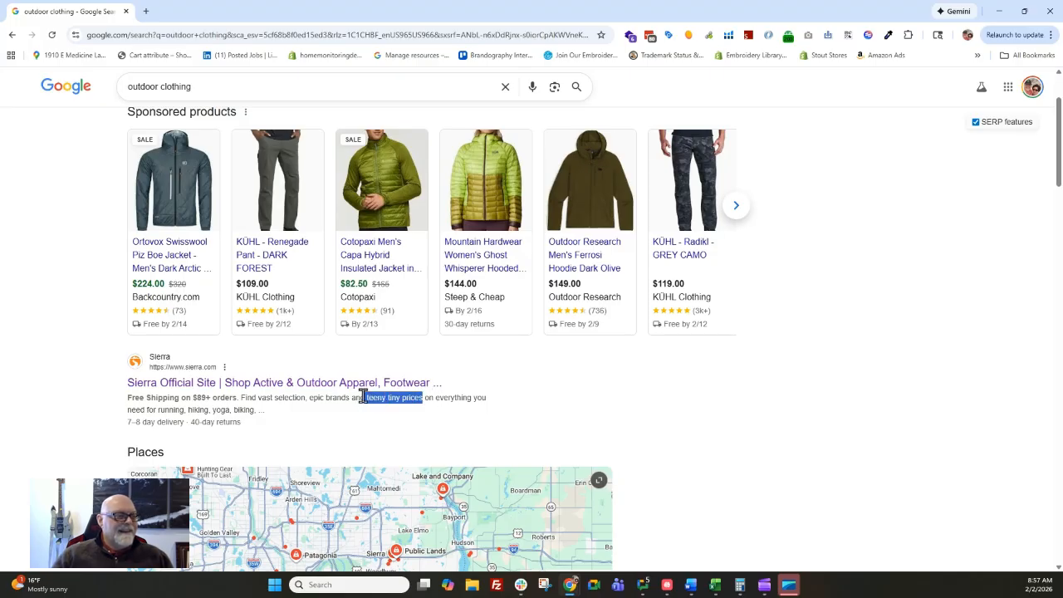
pyautogui.click(474, 396)
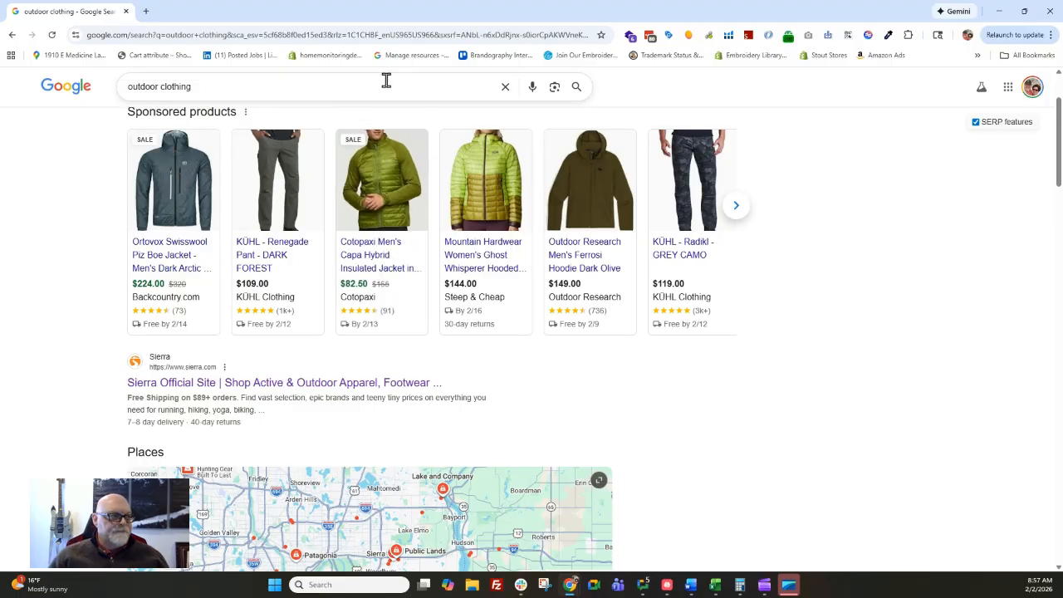
# Return to the Shopify preferences and set the home page title to "Form & Fold On Demand 3D Printing for YOU"
pyautogui.moveTo(384, 20); pyautogui.dragTo(1062, 124)
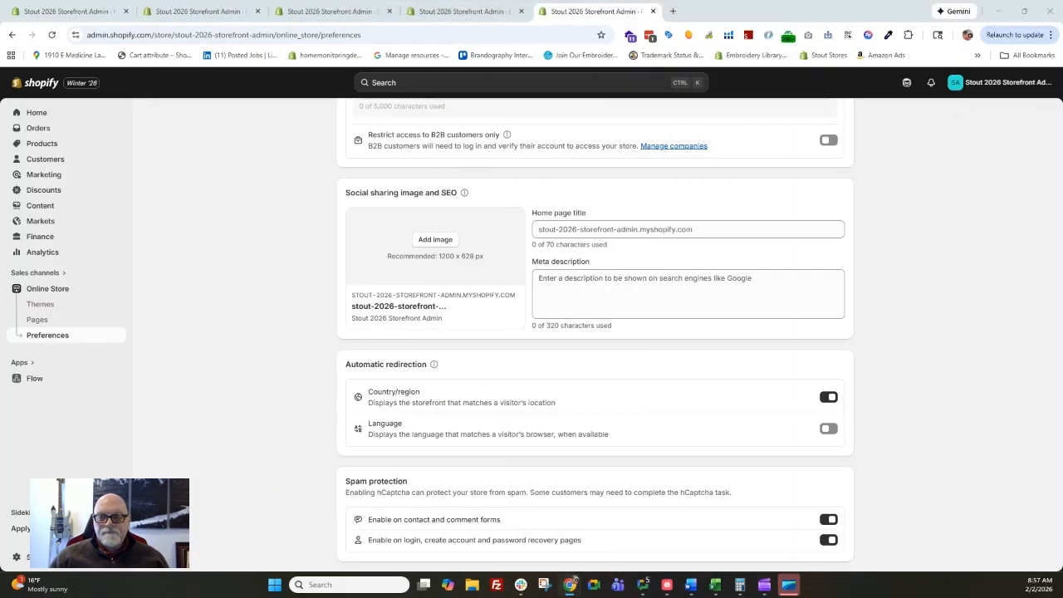
pyautogui.click(719, 230)
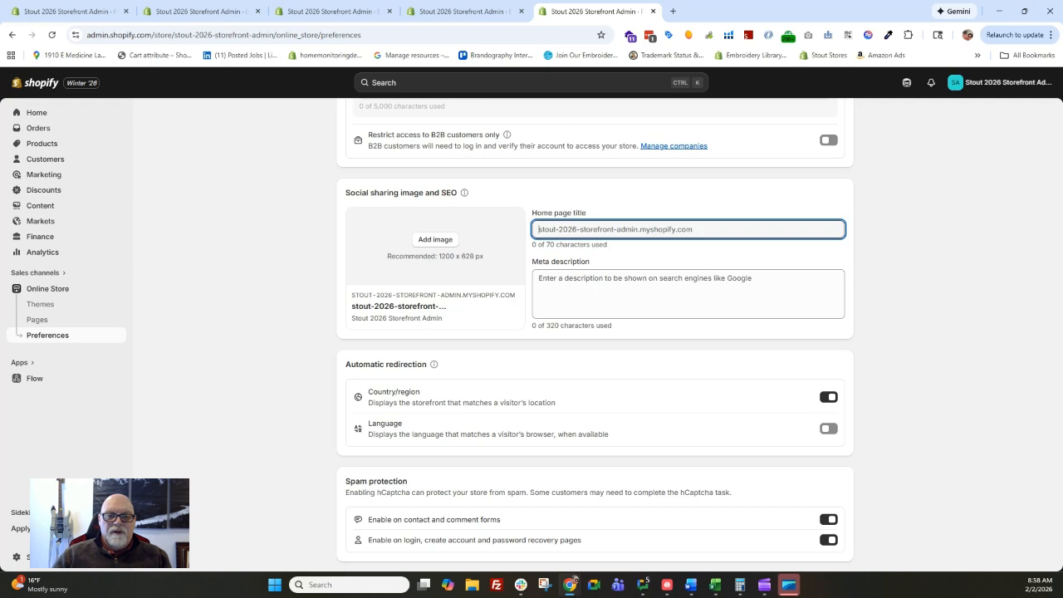
pyautogui.write('Form')
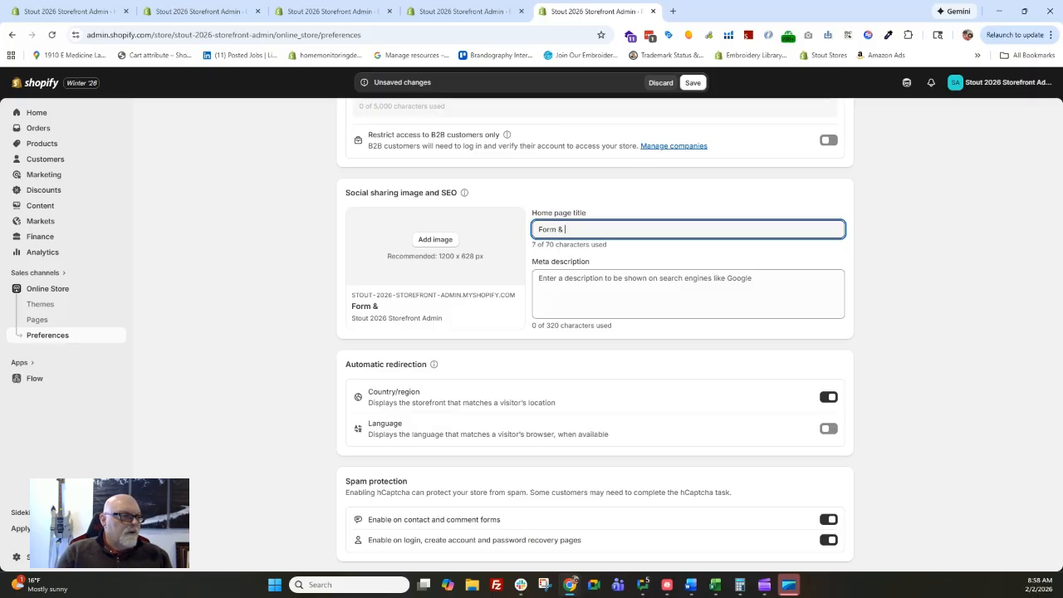
pyautogui.write(' & Fold On')
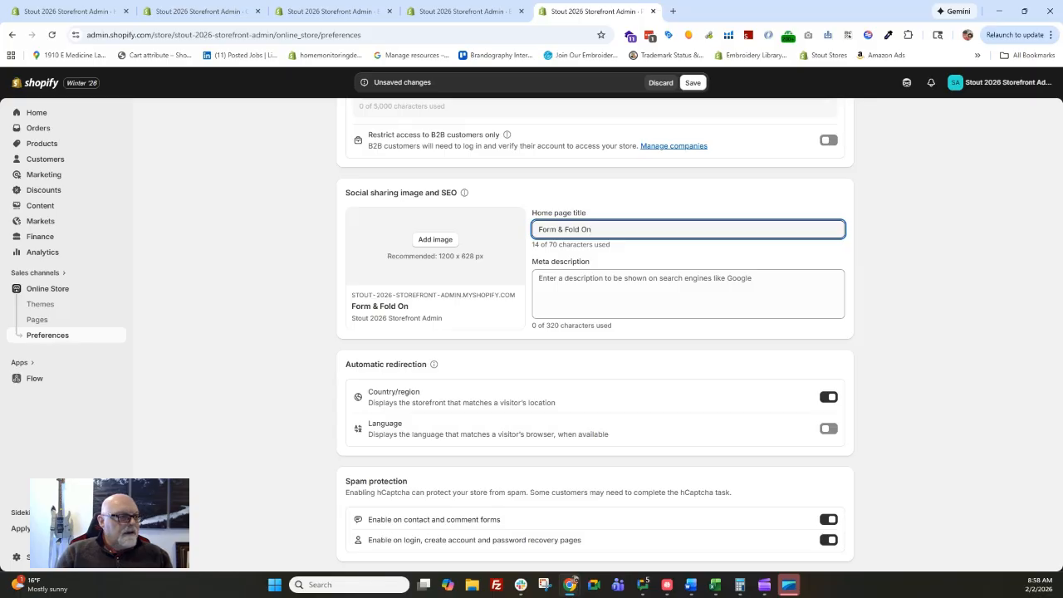
pyautogui.write(' Demand 3D')
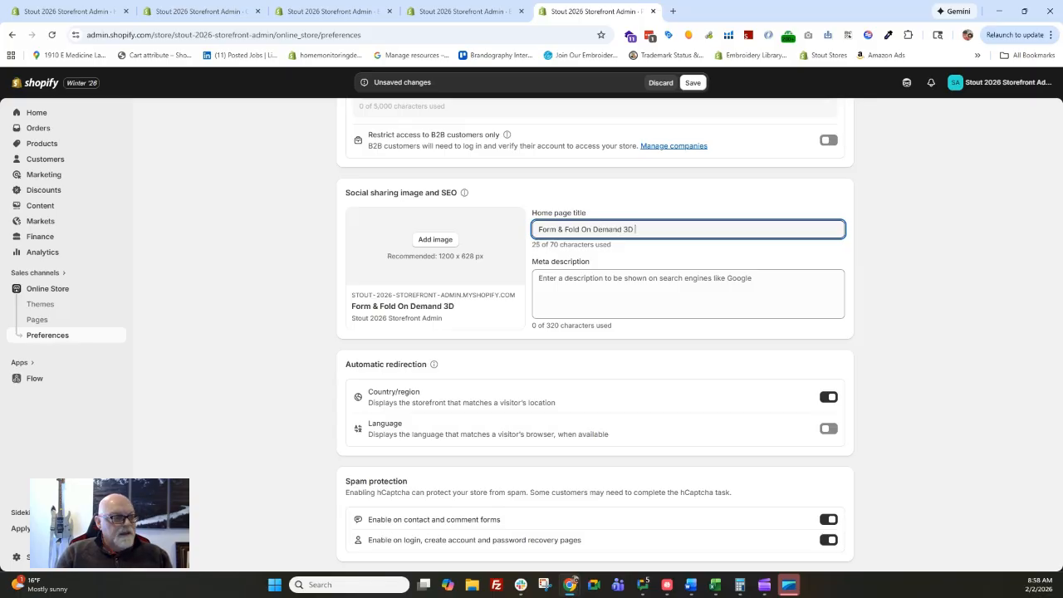
pyautogui.write(' Printing for ')
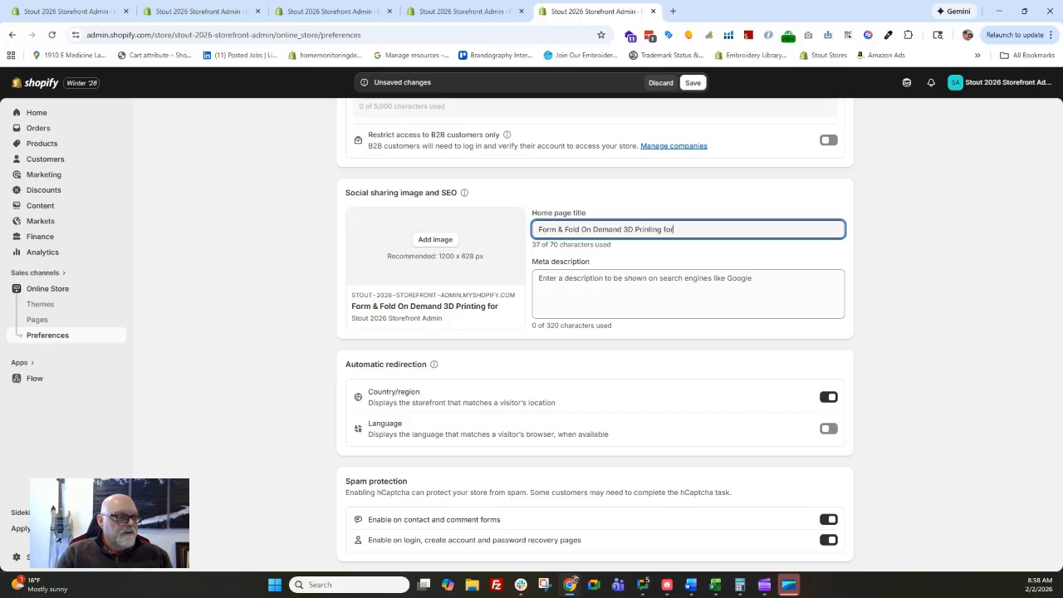
pyautogui.write('YOU')
pyautogui.press('Tab')
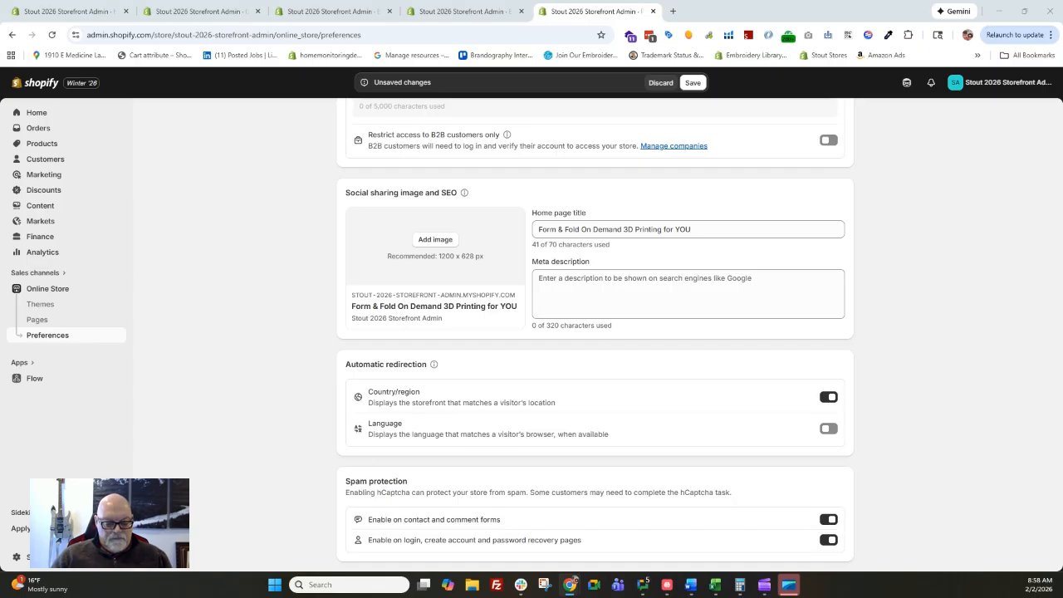
# Enter the meta description "Turn your digital designs into reality with Form&Fold. We offer custom 3D printing services and original 3D-printed products with precision and speed. Shop now!"
pyautogui.click(667, 299)
pyautogui.write('Turn your digital designs into reality with Form&Fold. We offer custom 3D printing services and original 3D-printed products with precision and speed. Shop now!')
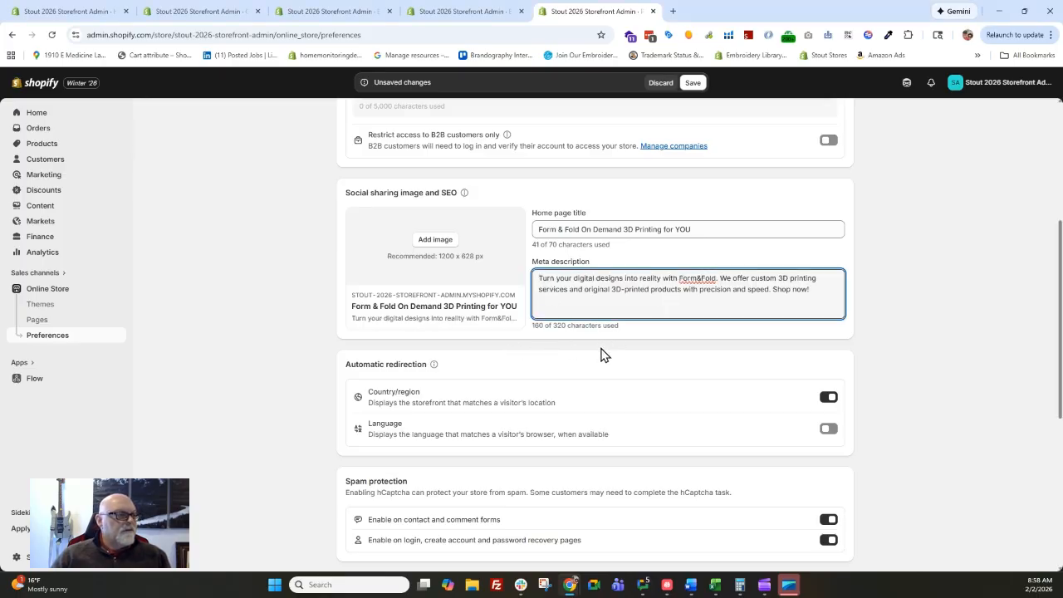
# Change the brand name in the meta description to "Form & Fold" and add the Form&Fold teal cube picture from Downloads as the social sharing image
pyautogui.click(700, 279)
pyautogui.click(695, 279)
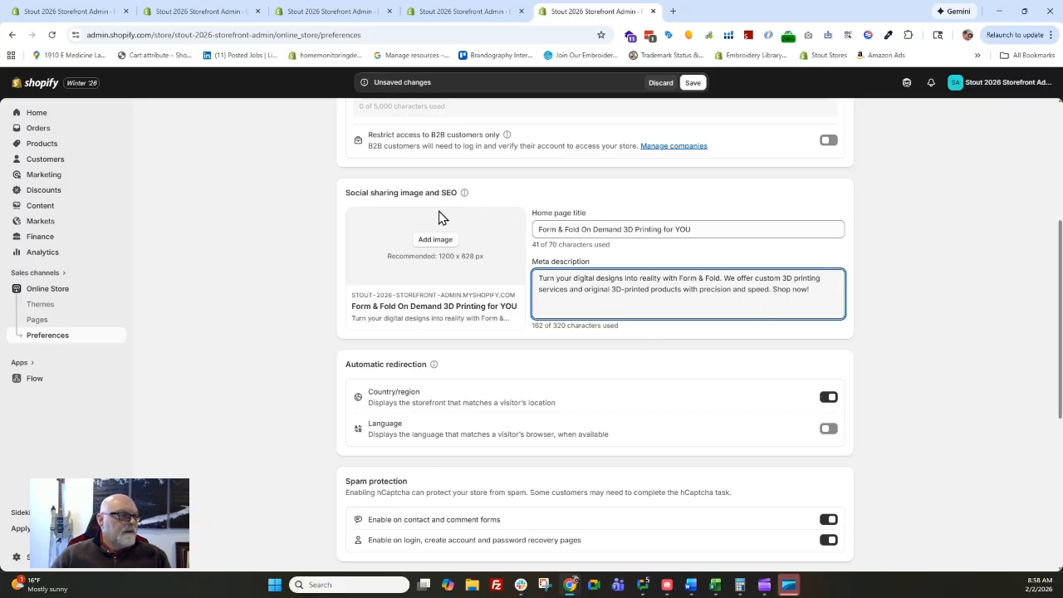
pyautogui.click(435, 241)
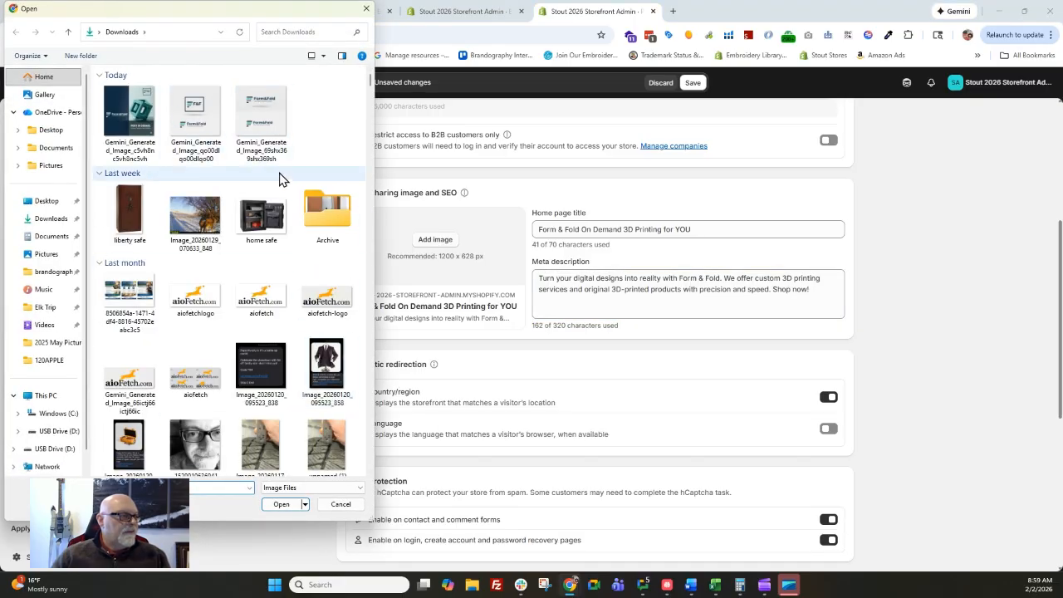
pyautogui.click(130, 116)
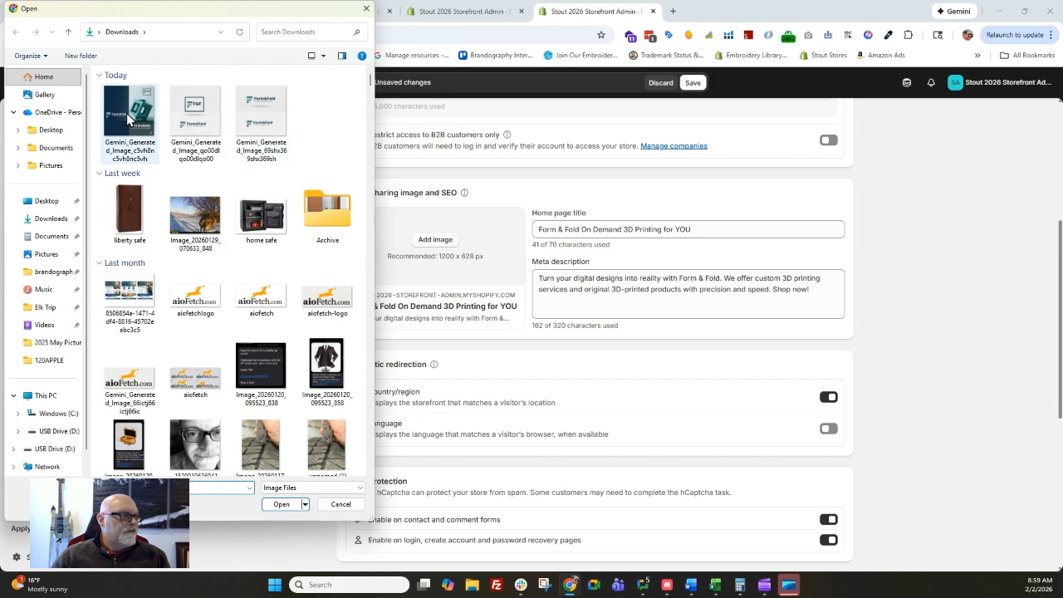
pyautogui.click(280, 504)
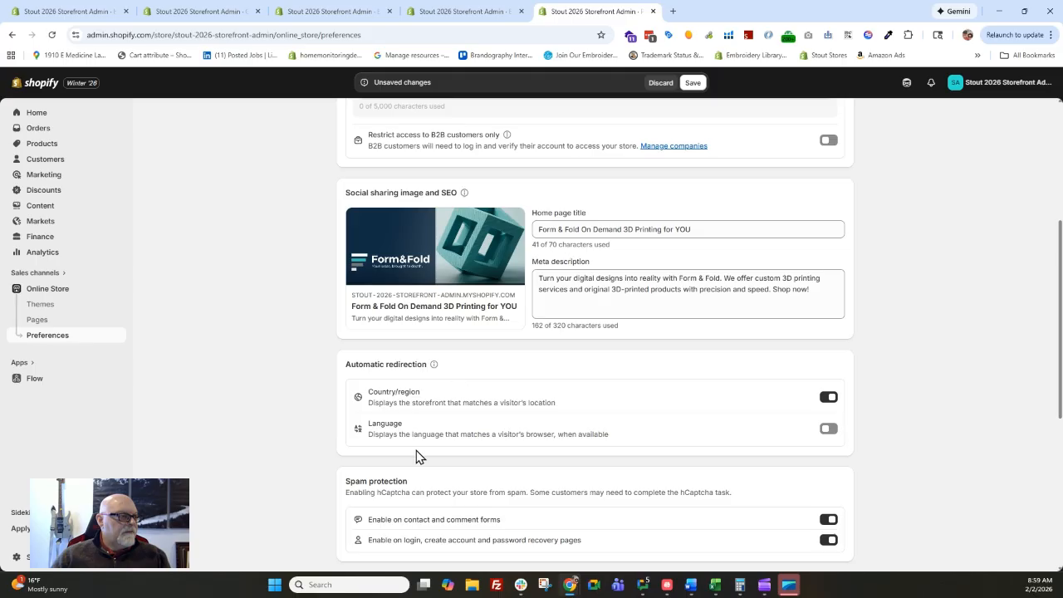
# Review the automatic redirection, spam protection and crawler access settings, and save the store preferences
pyautogui.scroll(-2, 423, 456)
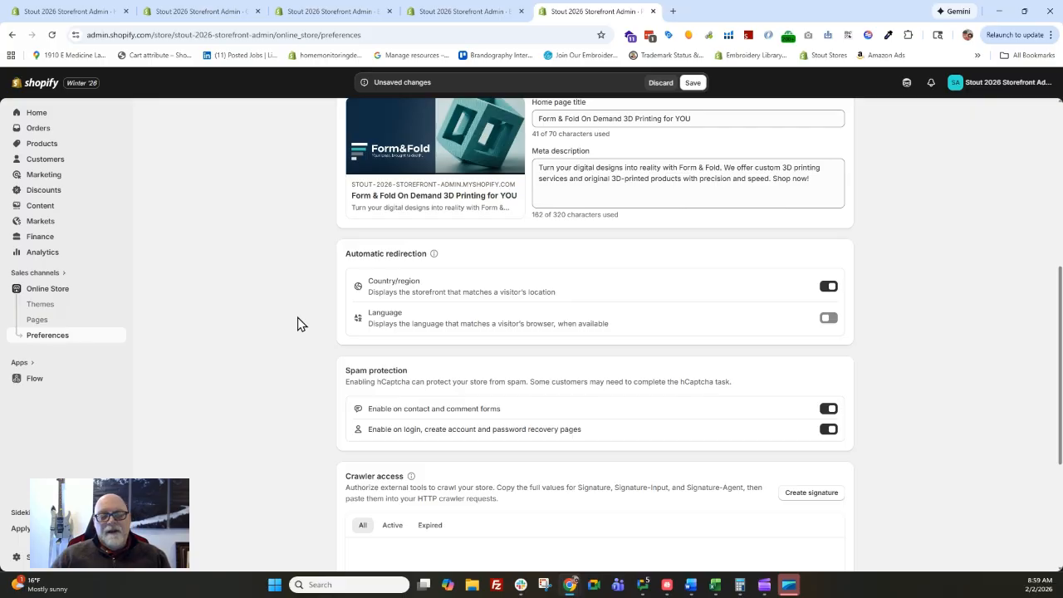
pyautogui.scroll(-1, 297, 317)
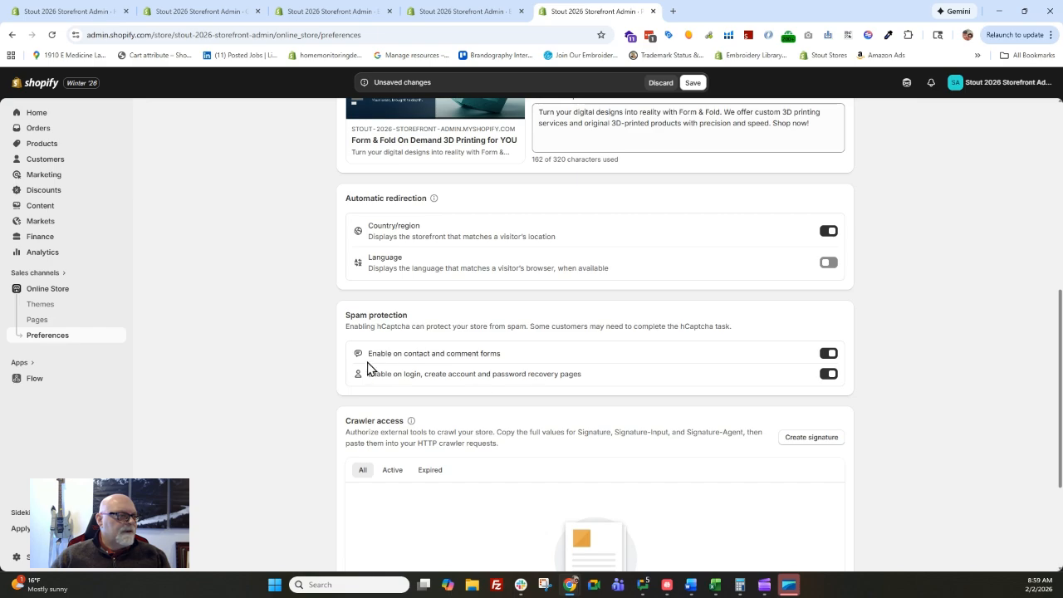
pyautogui.scroll(-1, 273, 387)
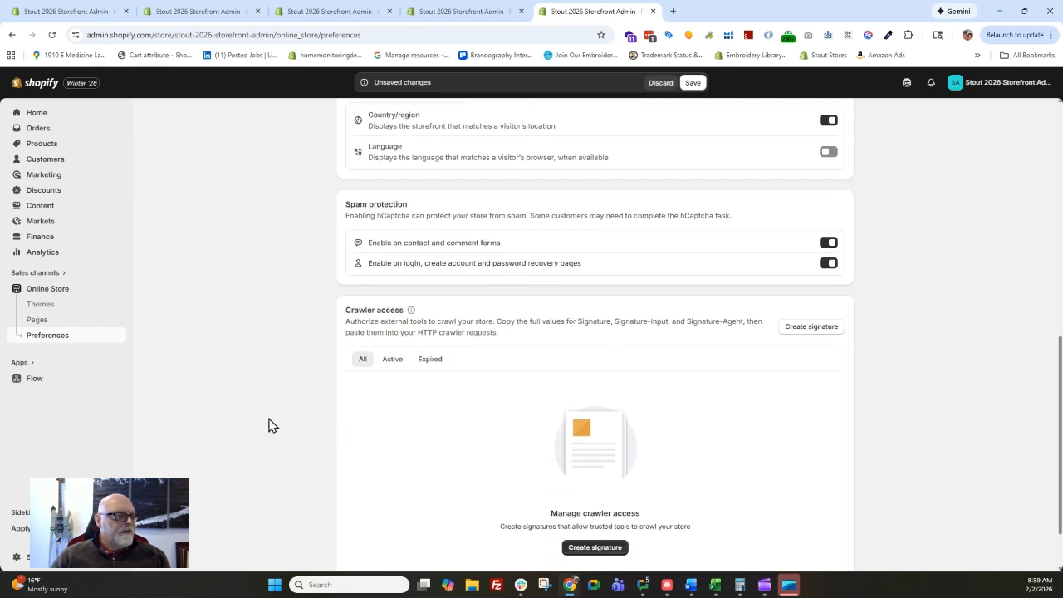
pyautogui.scroll(-1, 268, 381)
pyautogui.scroll(-1, 269, 380)
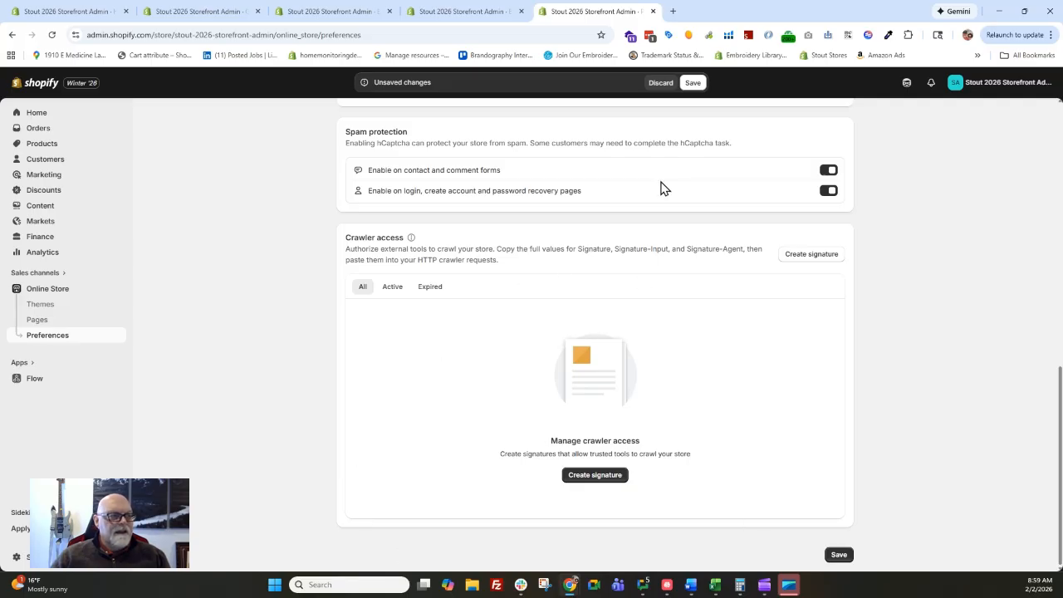
pyautogui.scroll(8, 539, 302)
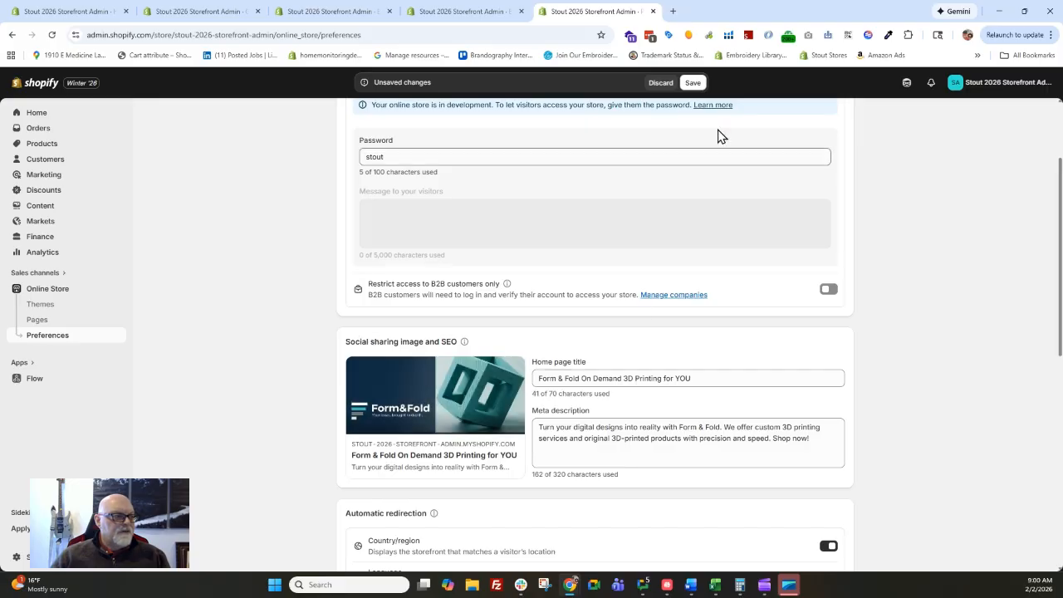
pyautogui.click(694, 86)
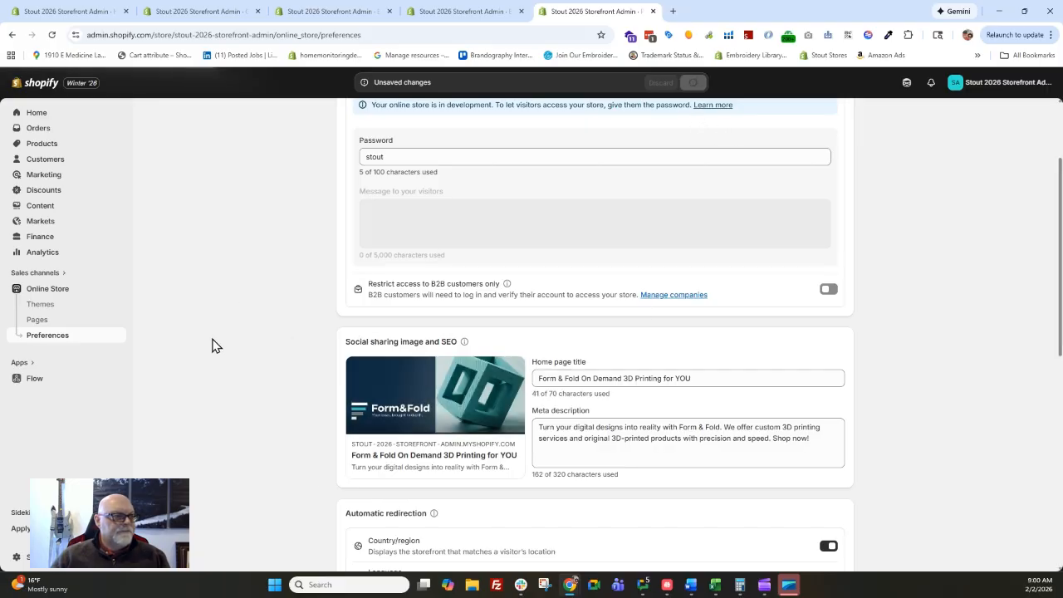